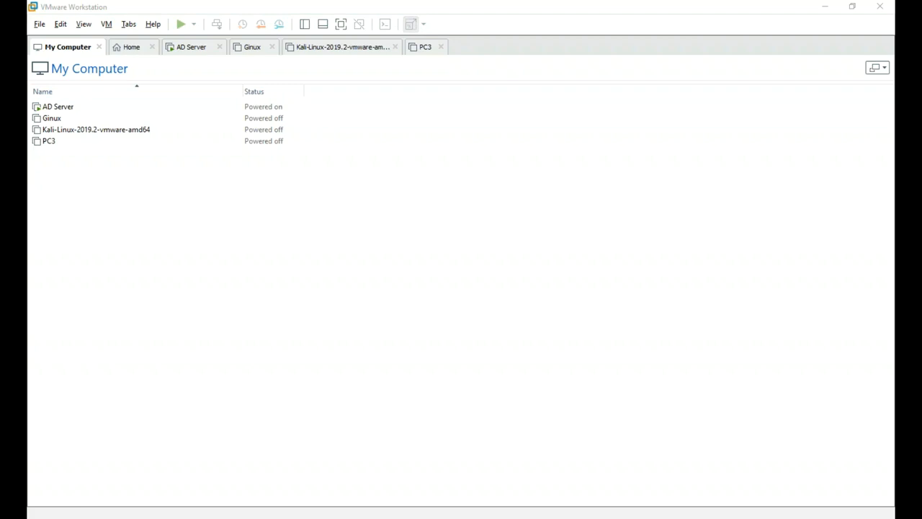
- Open FireboxV_12_4_1.ova from the WatchGuard folder to start the Import Virtual Machine wizard
{"action": "left_click", "coordinate": [197, 325]}
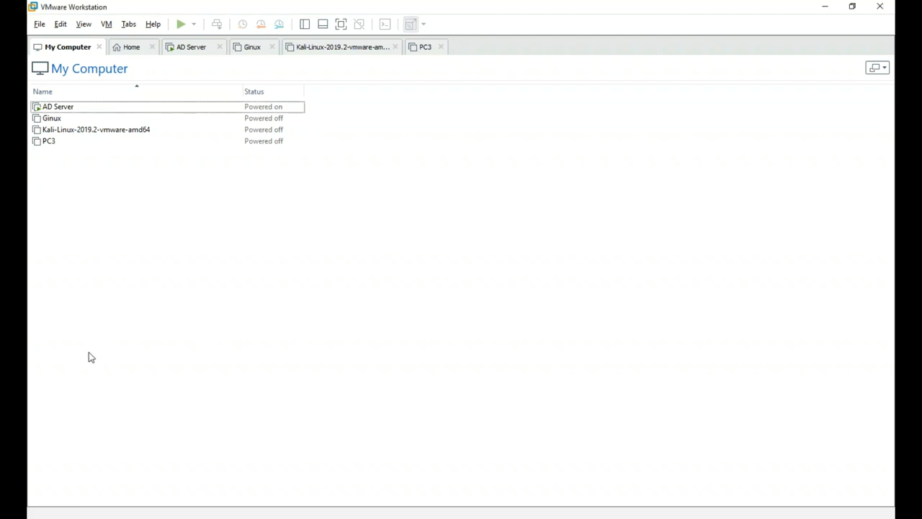
{"action": "left_click", "coordinate": [38, 26]}
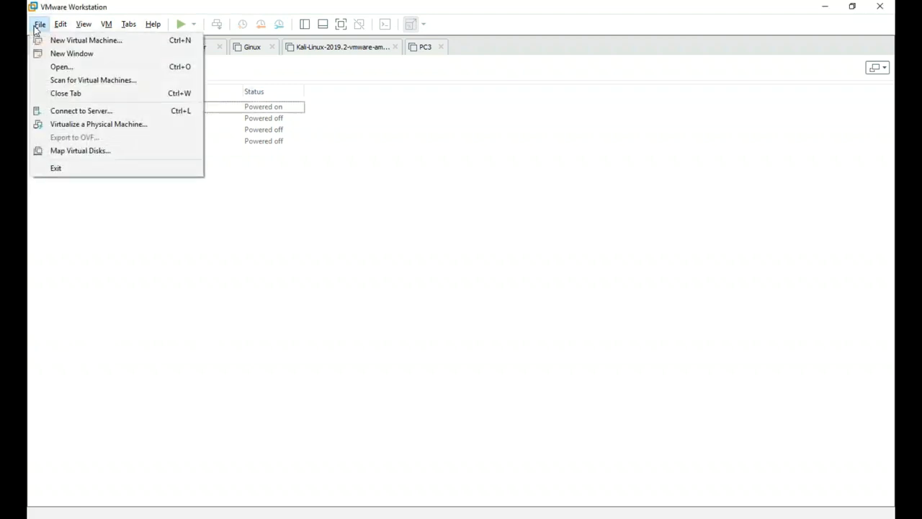
{"action": "left_click", "coordinate": [50, 67]}
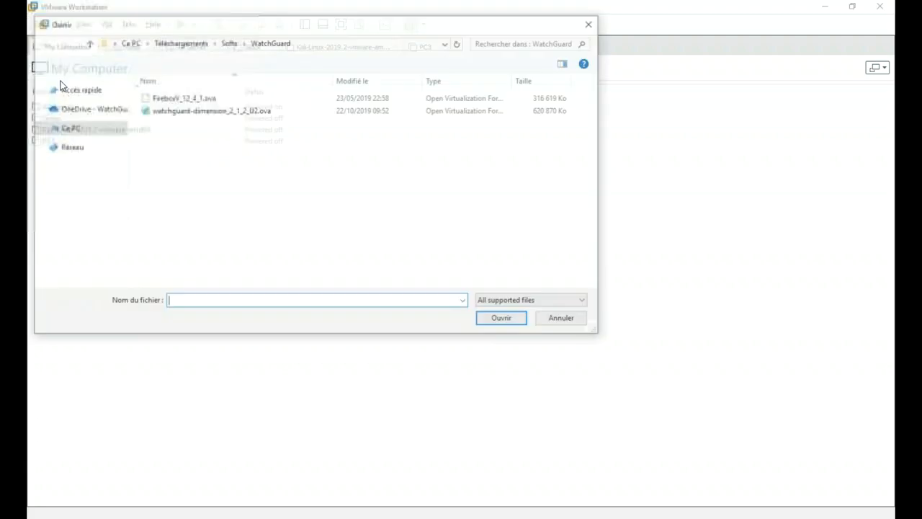
{"action": "left_click", "coordinate": [148, 101]}
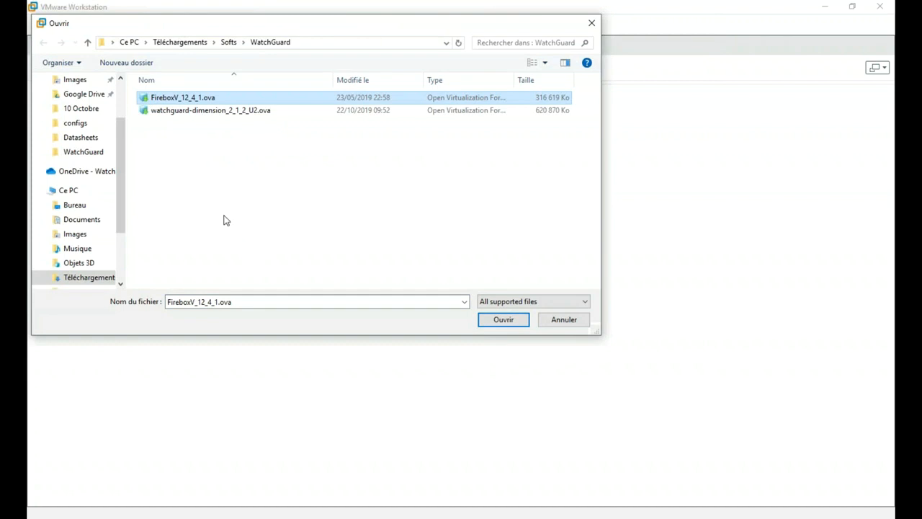
{"action": "left_click", "coordinate": [510, 322]}
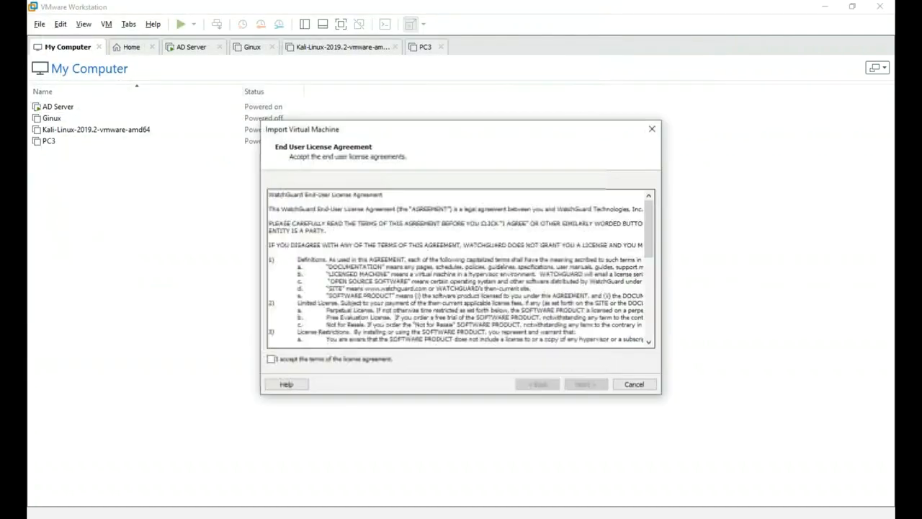
- Accept the licence, name the new virtual machine FireboxV_Lab, and import it
{"action": "left_click", "coordinate": [317, 361]}
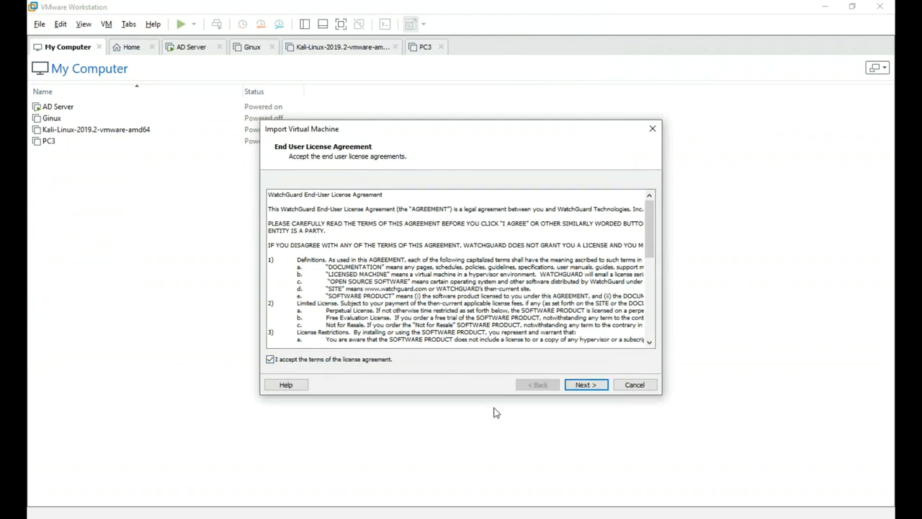
{"action": "left_click", "coordinate": [587, 387]}
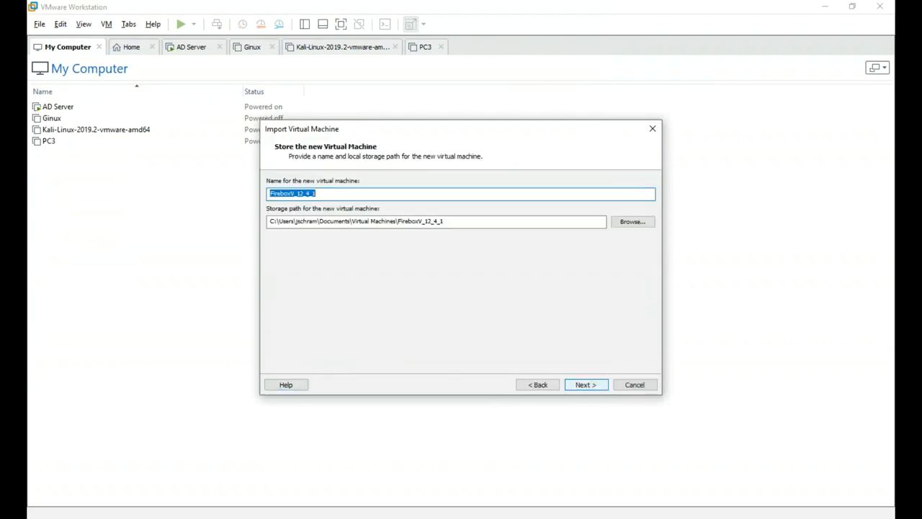
{"action": "left_click", "coordinate": [319, 194]}
{"action": "key", "text": "BackSpace"}
{"action": "key", "text": "BackSpace"}
{"action": "key", "text": "BackSpace"}
{"action": "key", "text": "BackSpace"}
{"action": "key", "text": "BackSpace"}
{"action": "key", "text": "BackSpace"}
{"action": "type", "text": "Lab"}
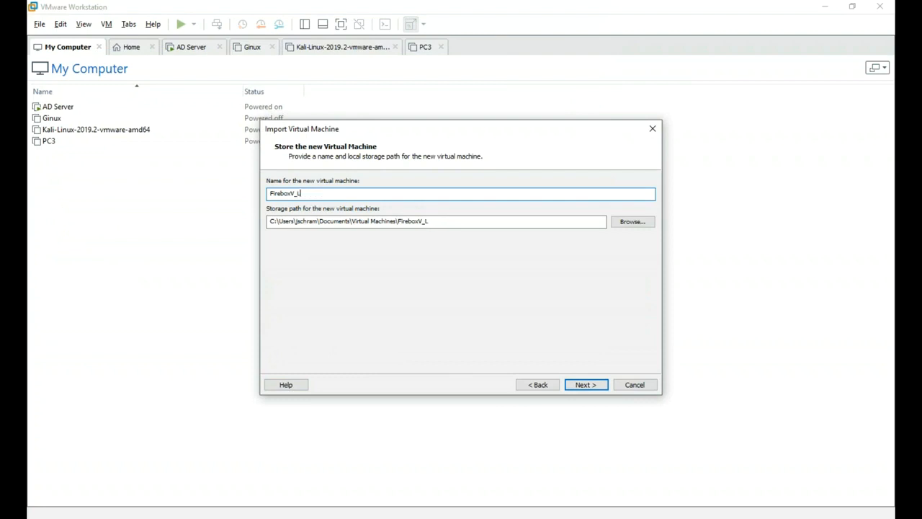
{"action": "left_click", "coordinate": [595, 385]}
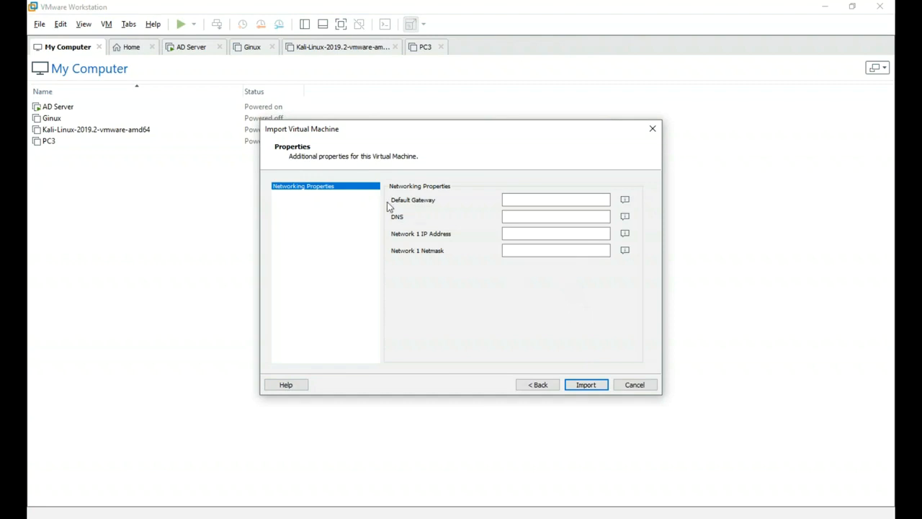
{"action": "left_click", "coordinate": [584, 387]}
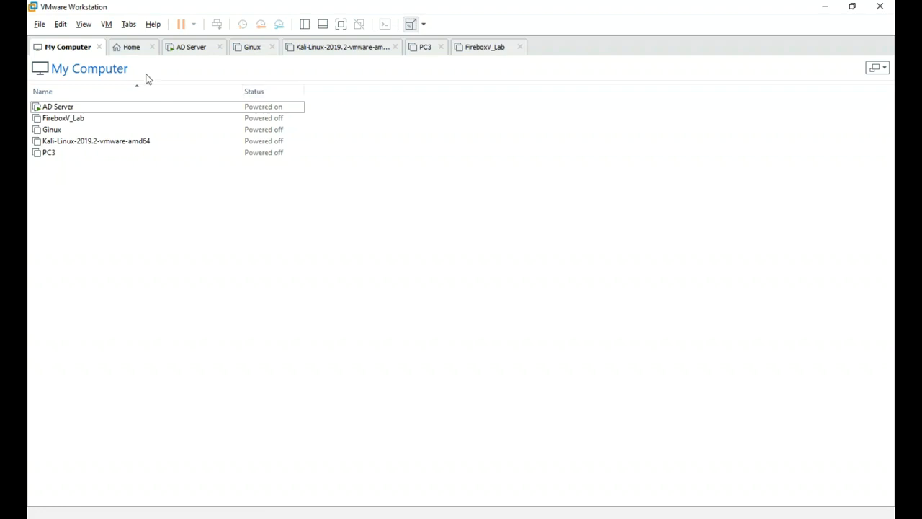
- Return to the VM library and open FireboxV_Lab's hardware settings
{"action": "left_click", "coordinate": [193, 50]}
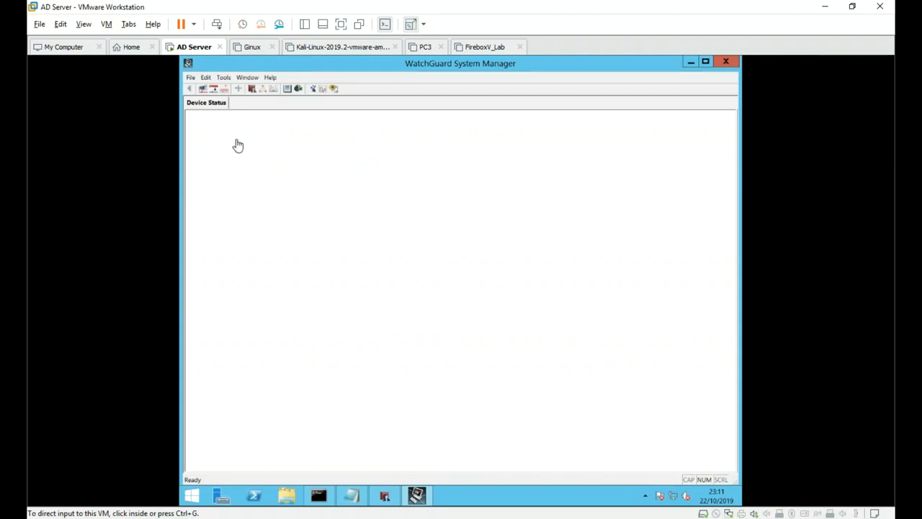
{"action": "left_click", "coordinate": [79, 50]}
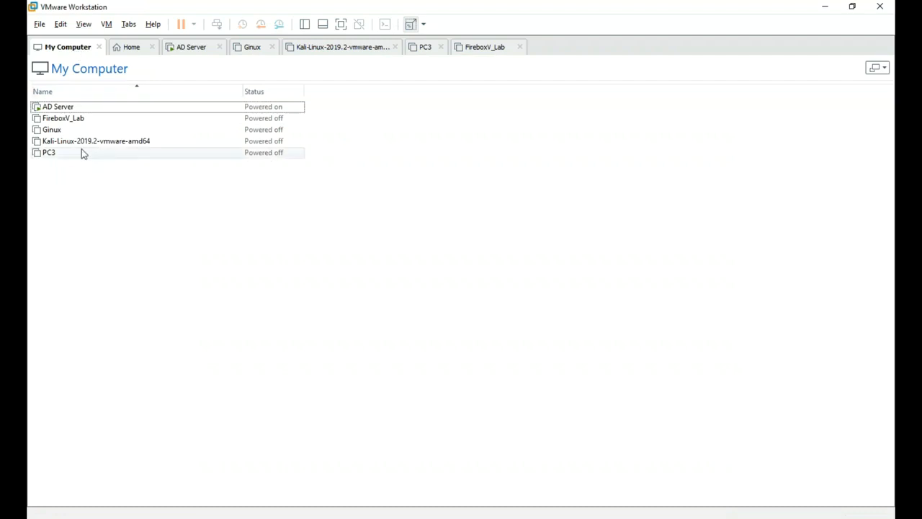
{"action": "left_click", "coordinate": [74, 118]}
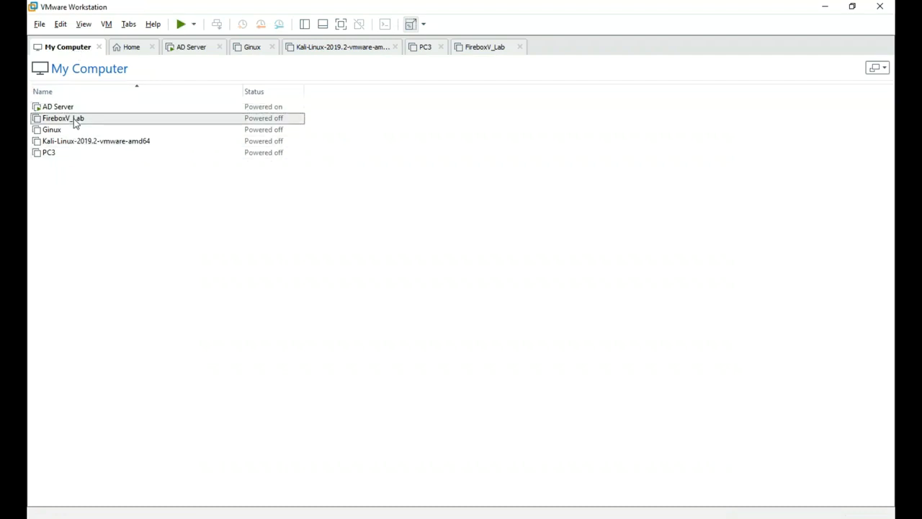
{"action": "right_click", "coordinate": [82, 121]}
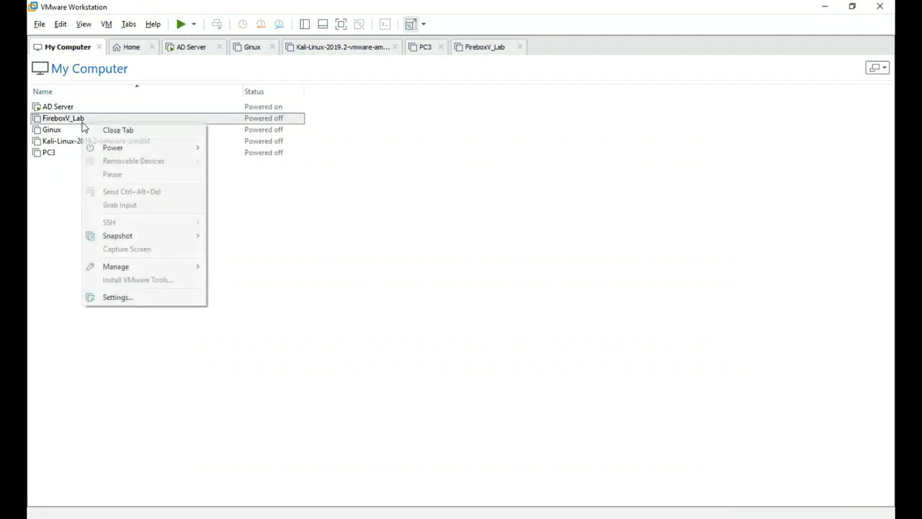
{"action": "left_click", "coordinate": [133, 298]}
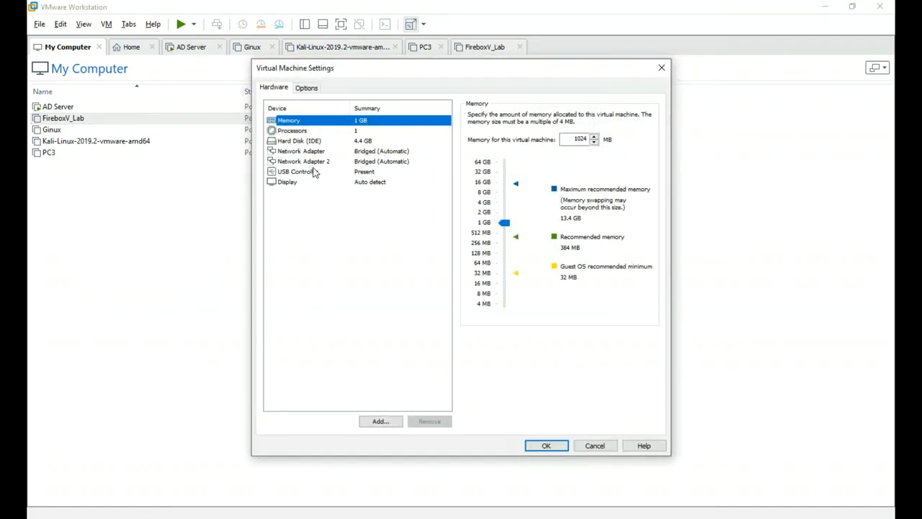
- Set Network Adapter 2 to the custom VMnet2 network and save the settings
{"action": "left_click", "coordinate": [322, 153]}
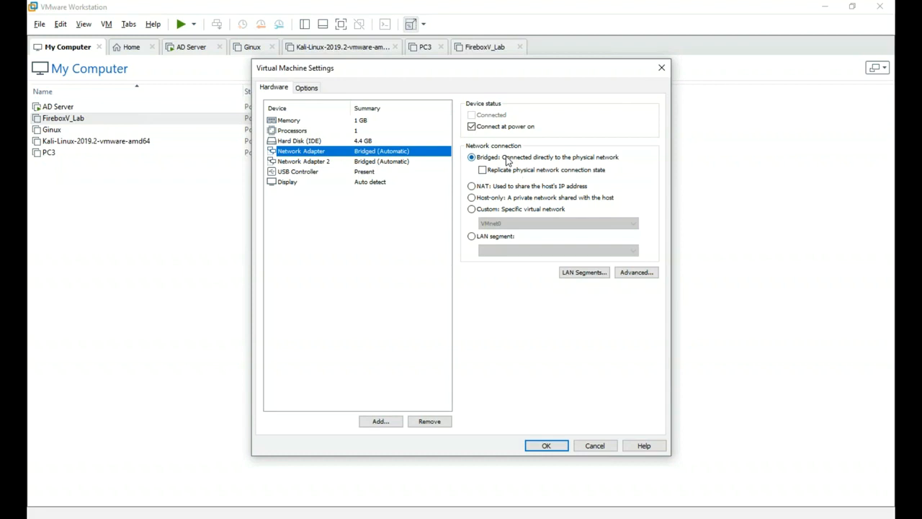
{"action": "left_click", "coordinate": [347, 165]}
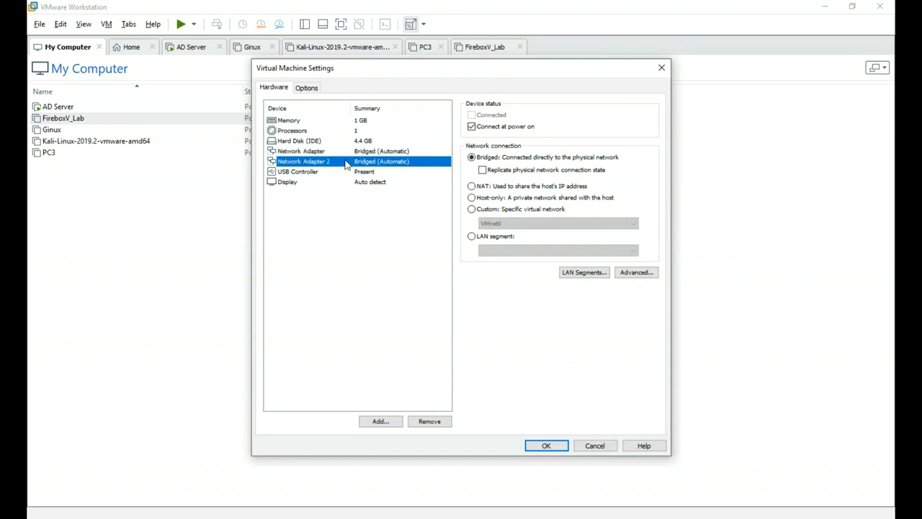
{"action": "left_click", "coordinate": [505, 211]}
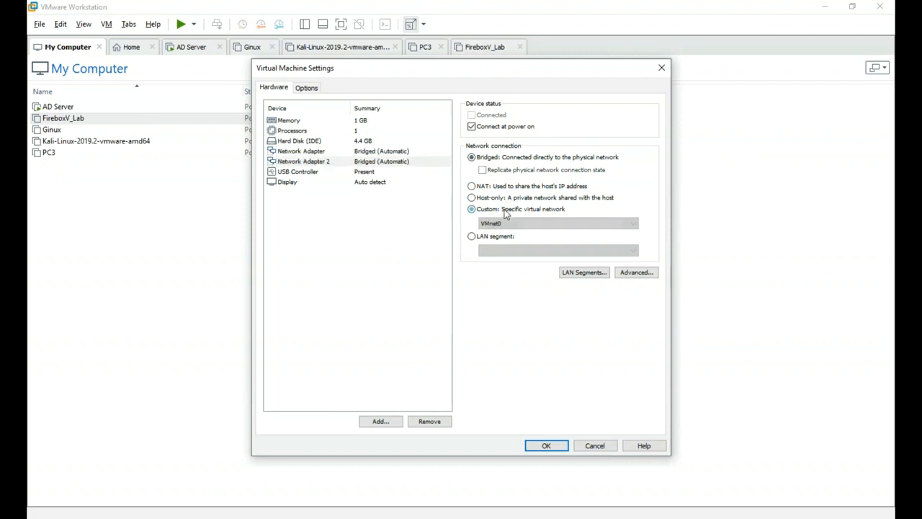
{"action": "left_click", "coordinate": [497, 225]}
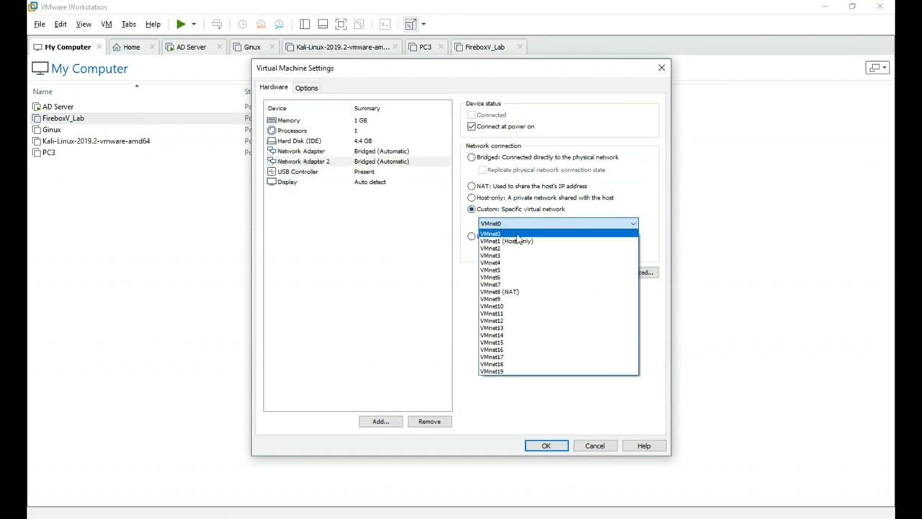
{"action": "left_click", "coordinate": [518, 247]}
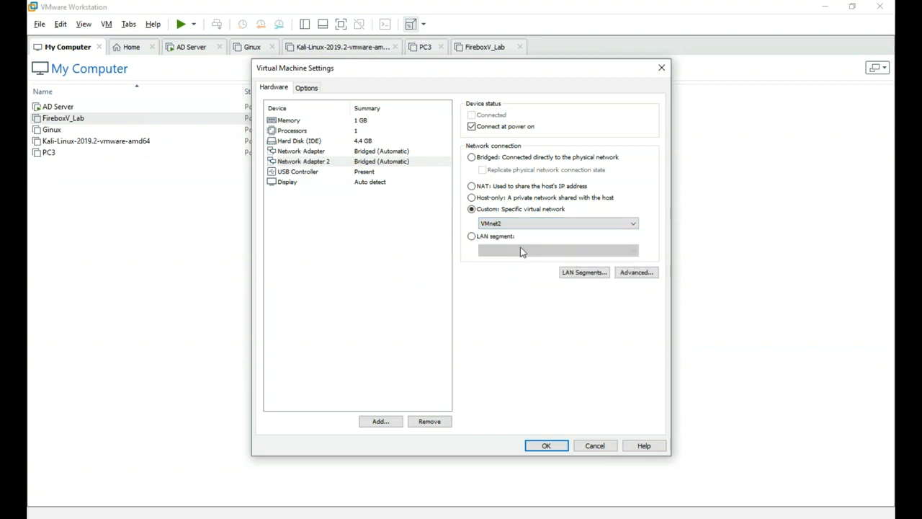
{"action": "left_click", "coordinate": [550, 445]}
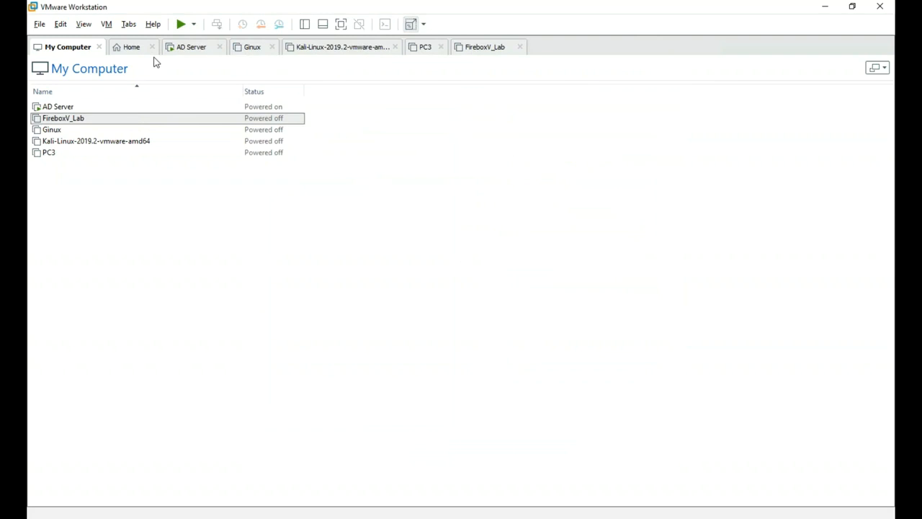
{"action": "left_click", "coordinate": [191, 50]}
{"action": "right_click", "coordinate": [193, 54]}
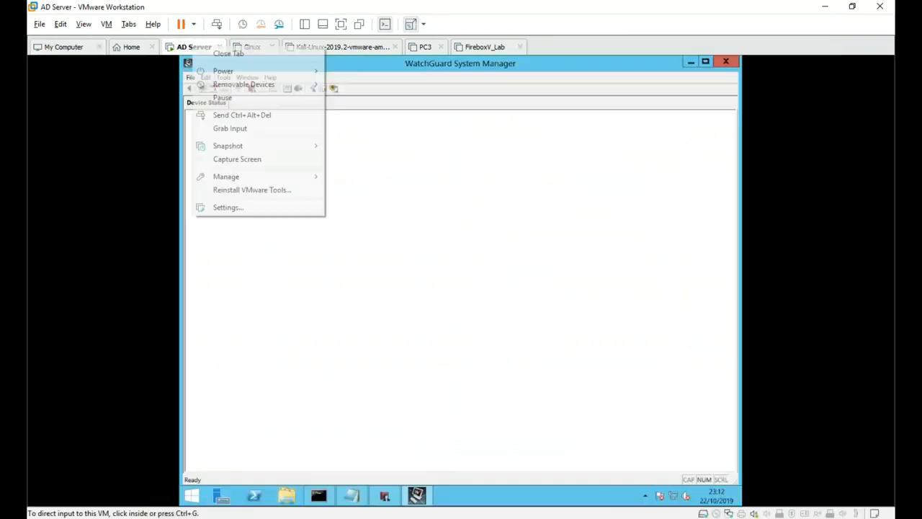
{"action": "left_click", "coordinate": [237, 206]}
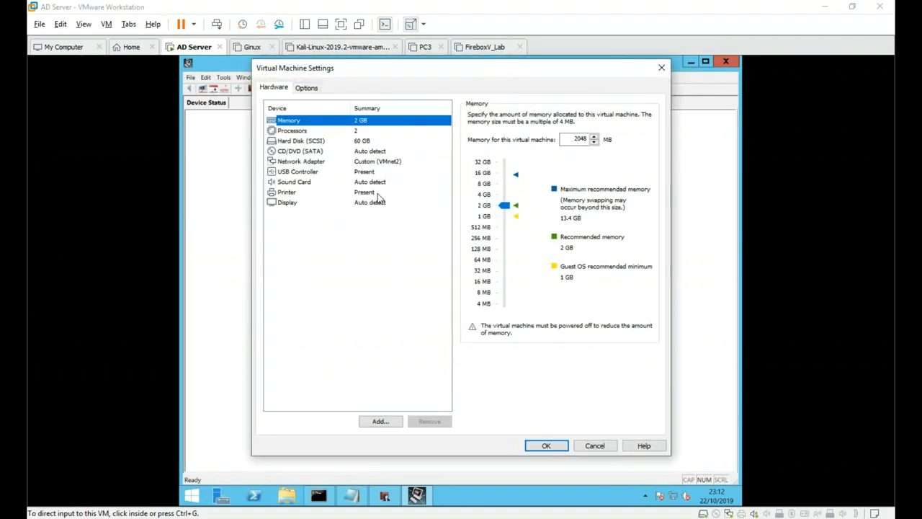
{"action": "left_click", "coordinate": [343, 163]}
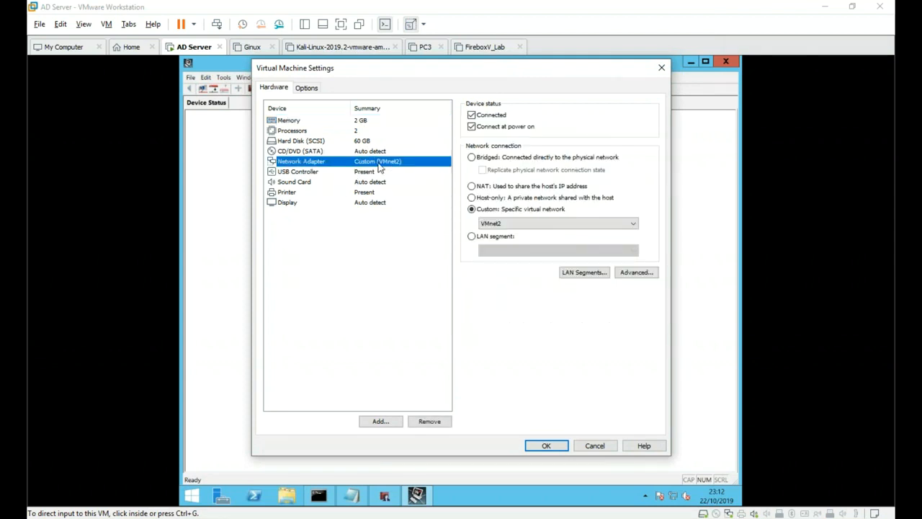
{"action": "left_click", "coordinate": [595, 445]}
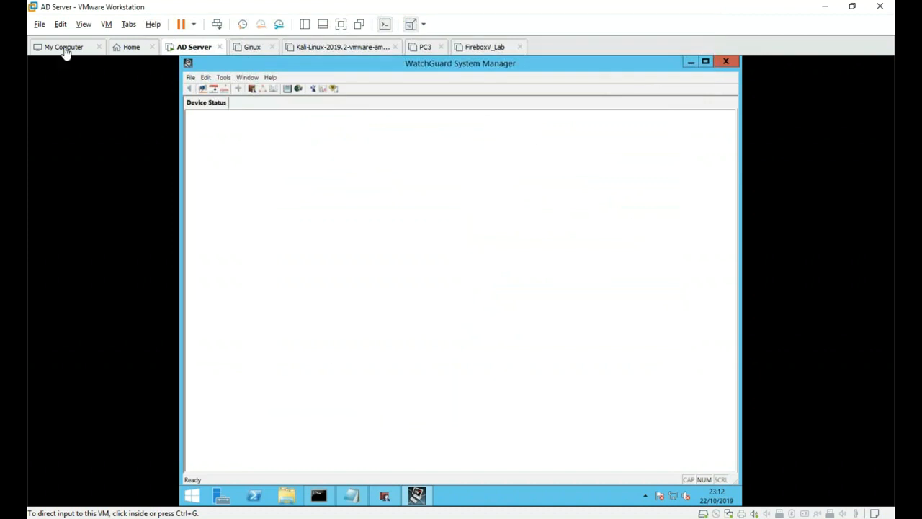
- Start up FireboxV_Lab from its Power menu and view its console at the WatchGuard-XTM login
{"action": "left_click", "coordinate": [65, 49]}
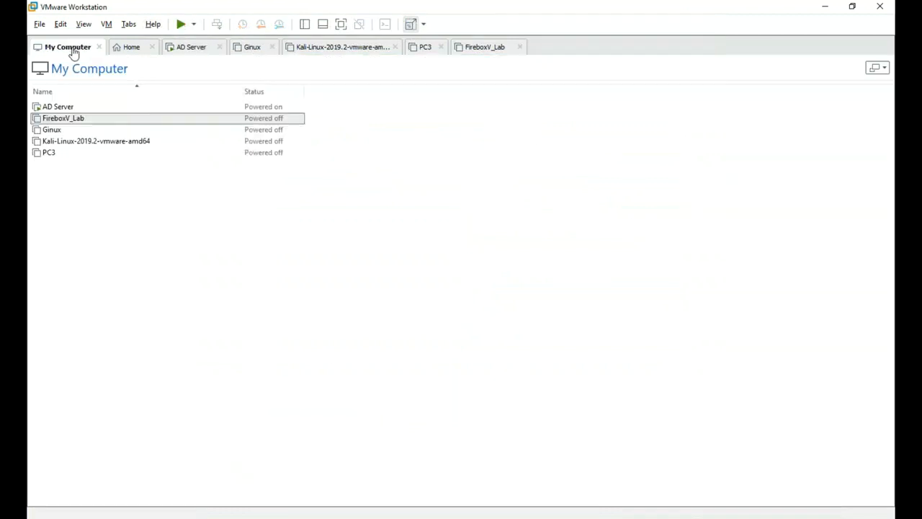
{"action": "right_click", "coordinate": [106, 119]}
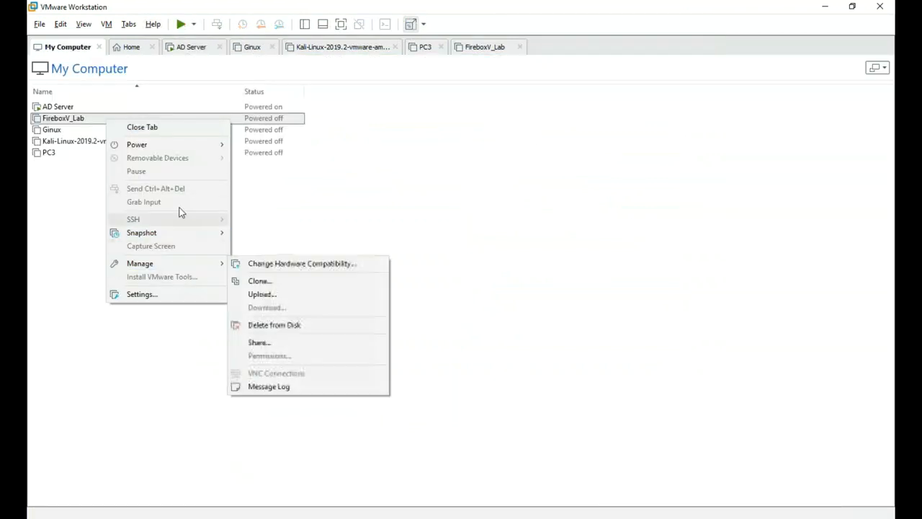
{"action": "mouse_move", "coordinate": [175, 145]}
{"action": "left_click", "coordinate": [243, 146]}
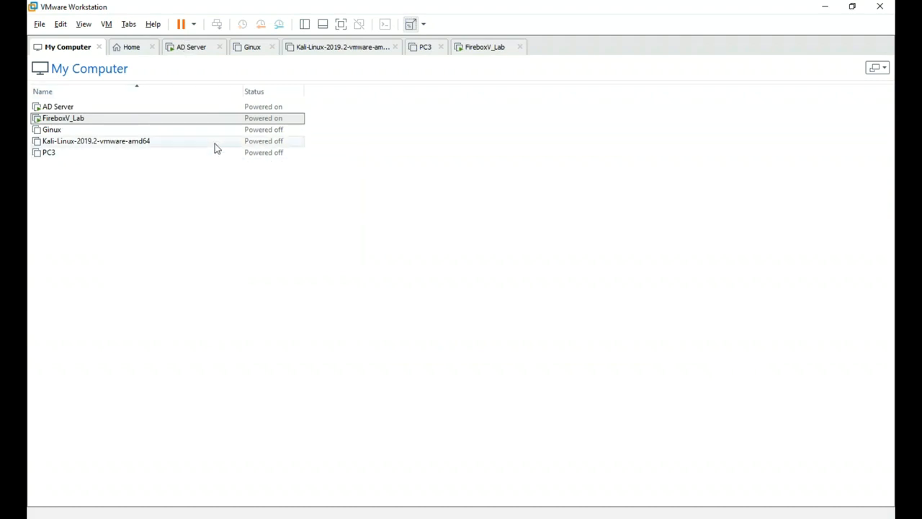
{"action": "left_click", "coordinate": [477, 48]}
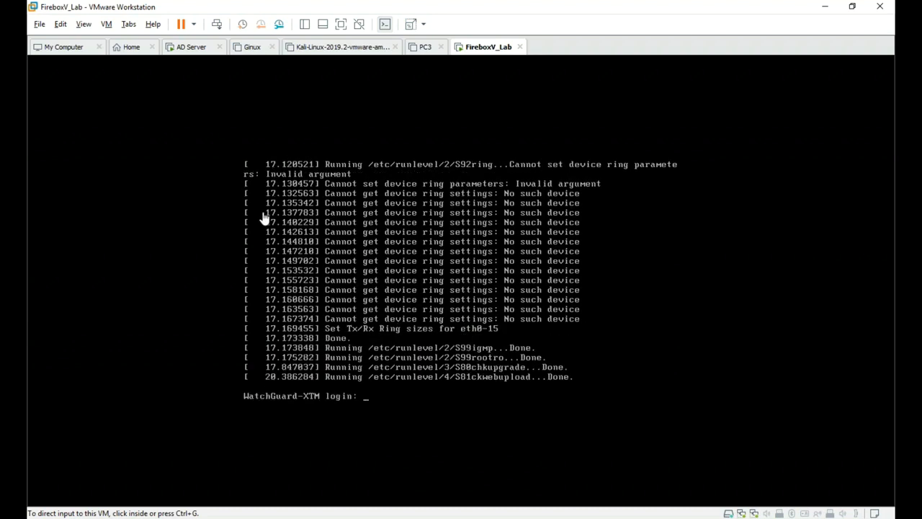
- On AD Server, rerun ipconfig to confirm 10.0.1.2 with gateway 10.0.1.1, then open Start
{"action": "left_click", "coordinate": [192, 49]}
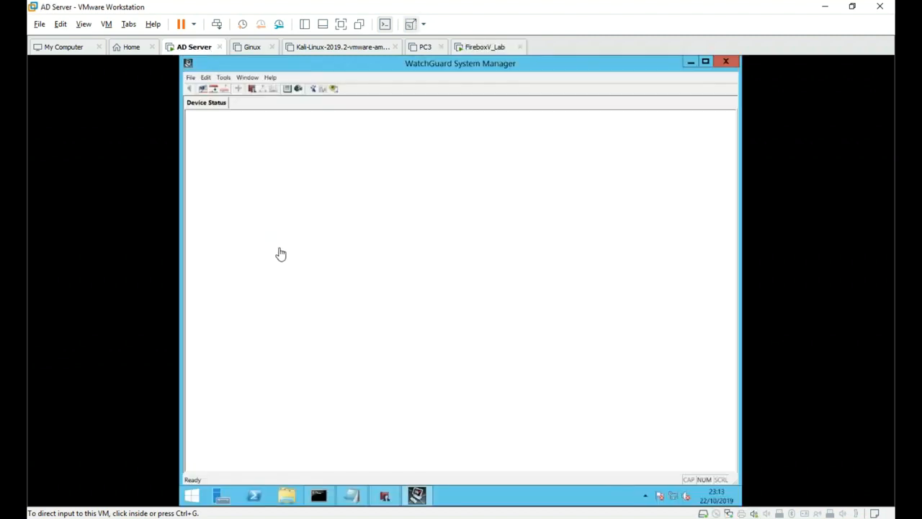
{"action": "left_click", "coordinate": [316, 496]}
{"action": "key", "text": "Up"}
{"action": "key", "text": "Return"}
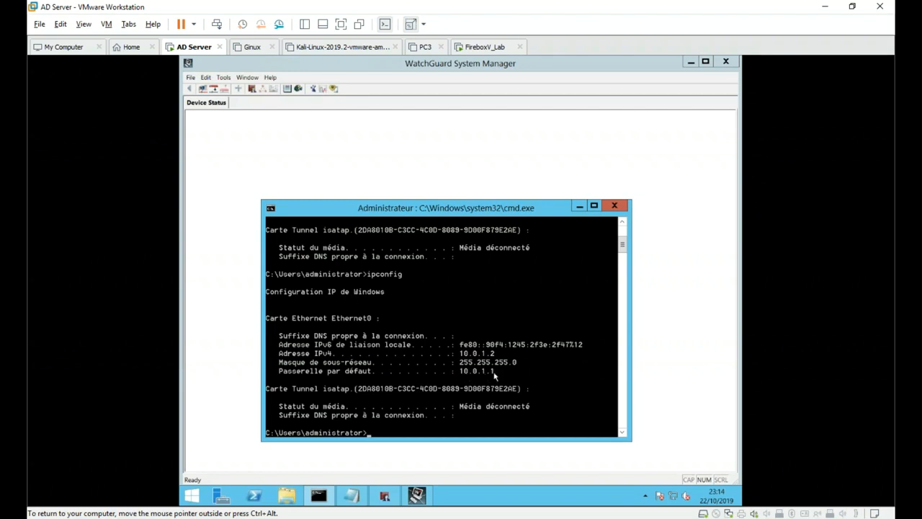
{"action": "left_click", "coordinate": [318, 494]}
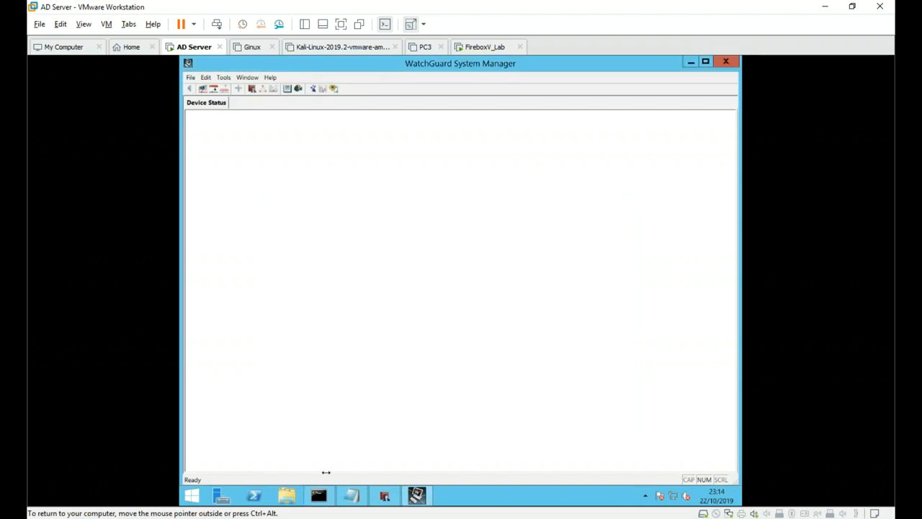
{"action": "left_click", "coordinate": [191, 494]}
{"action": "left_click", "coordinate": [330, 287]}
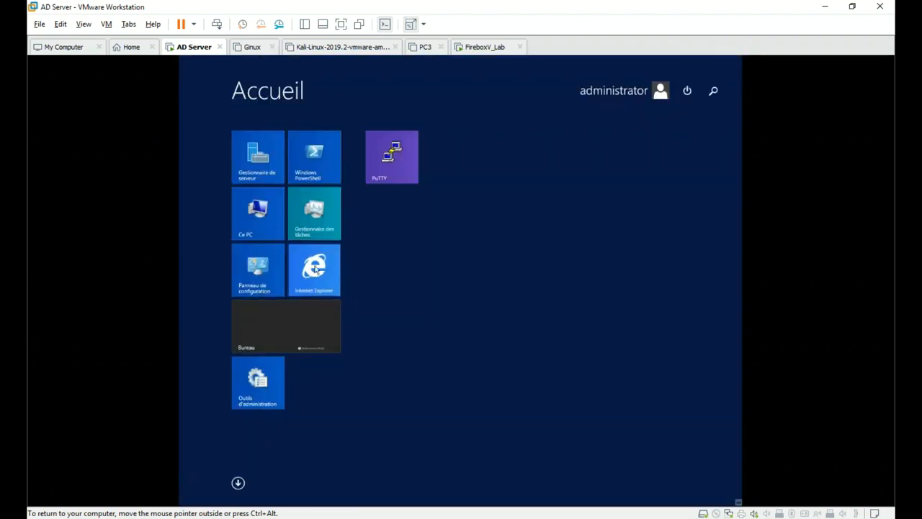
{"action": "left_click", "coordinate": [373, 80]}
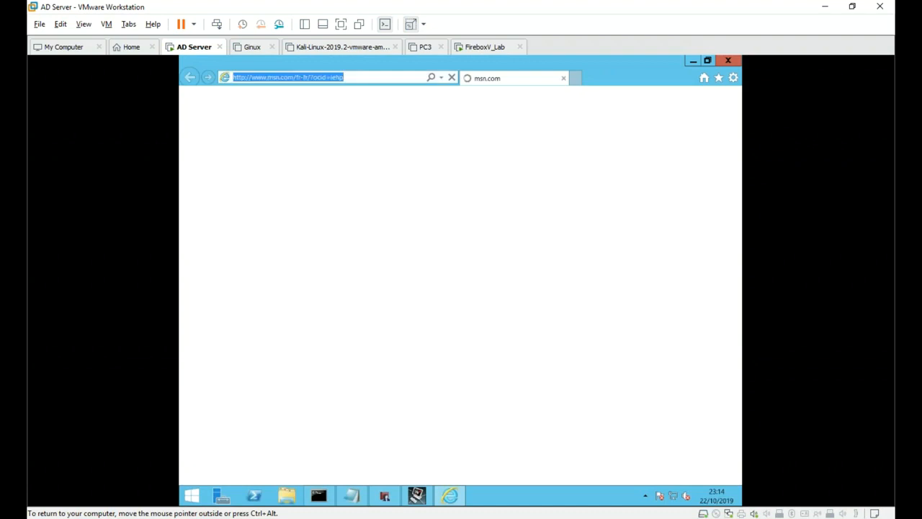
{"action": "type", "text": "http"}
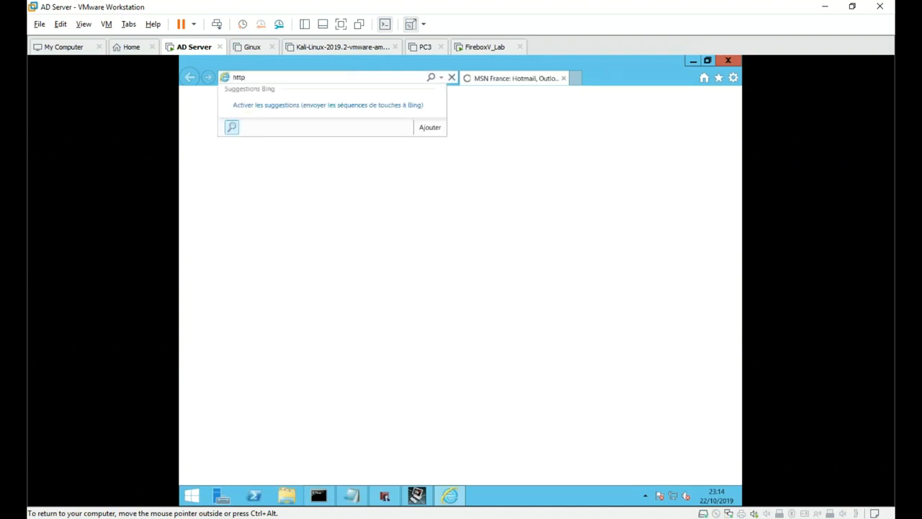
{"action": "type", "text": "s://10.0.1."}
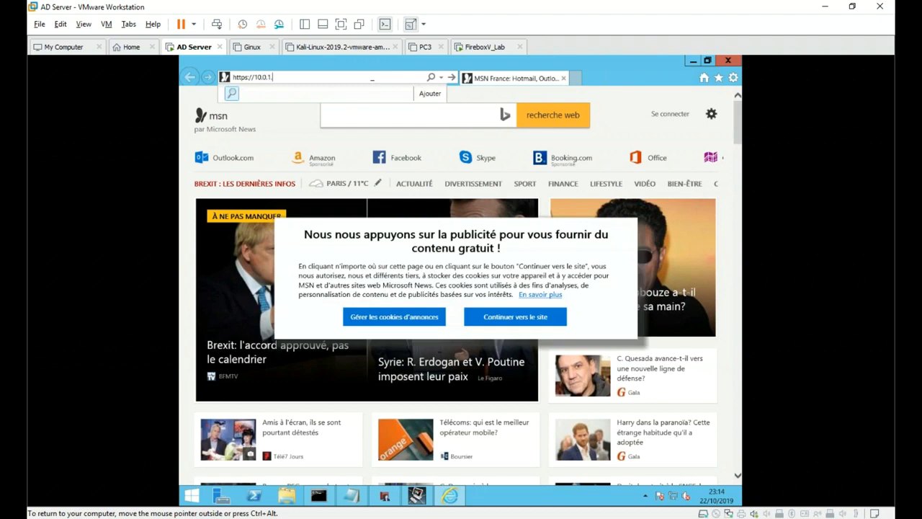
{"action": "type", "text": "1:8080"}
{"action": "key", "text": "Return"}
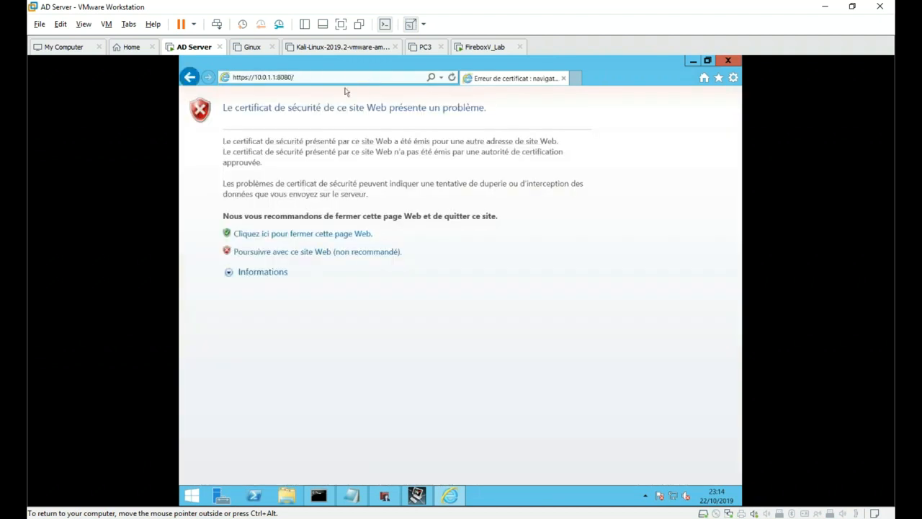
{"action": "left_click", "coordinate": [297, 254]}
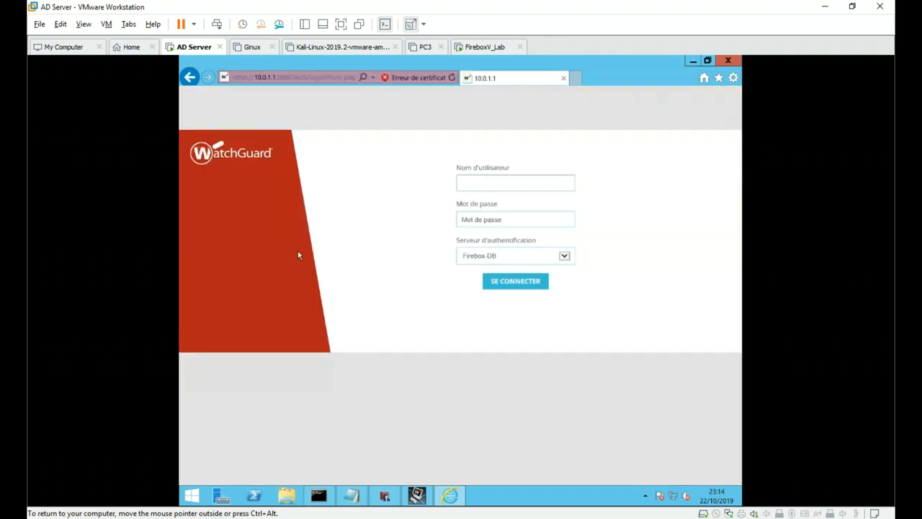
{"action": "left_click", "coordinate": [351, 496]}
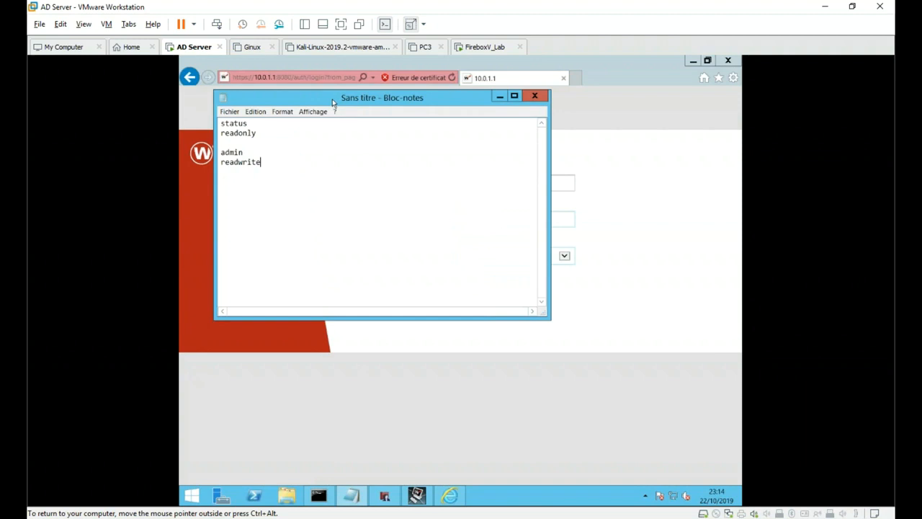
- Move the Notepad window and highlight the read-write account credentials to read them
{"action": "left_click_drag", "start_coordinate": [332, 99], "coordinate": [309, 102]}
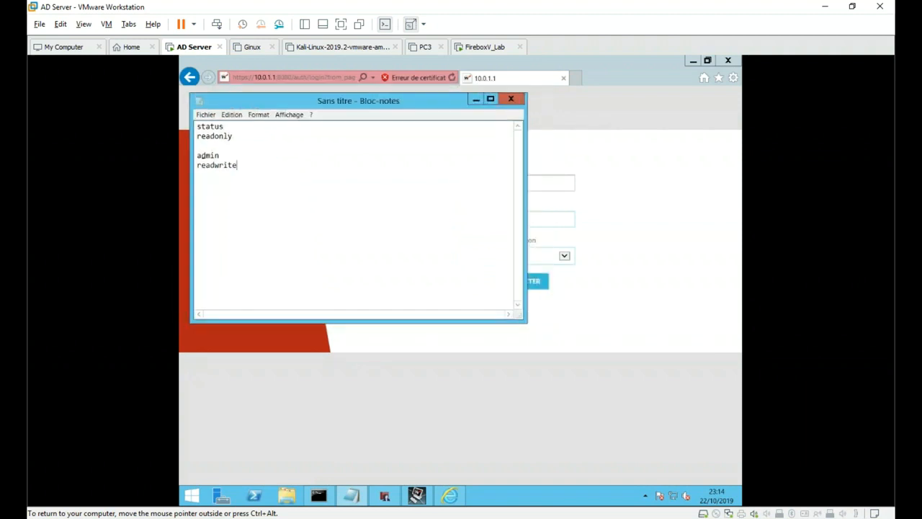
{"action": "left_click_drag", "start_coordinate": [196, 154], "coordinate": [242, 170]}
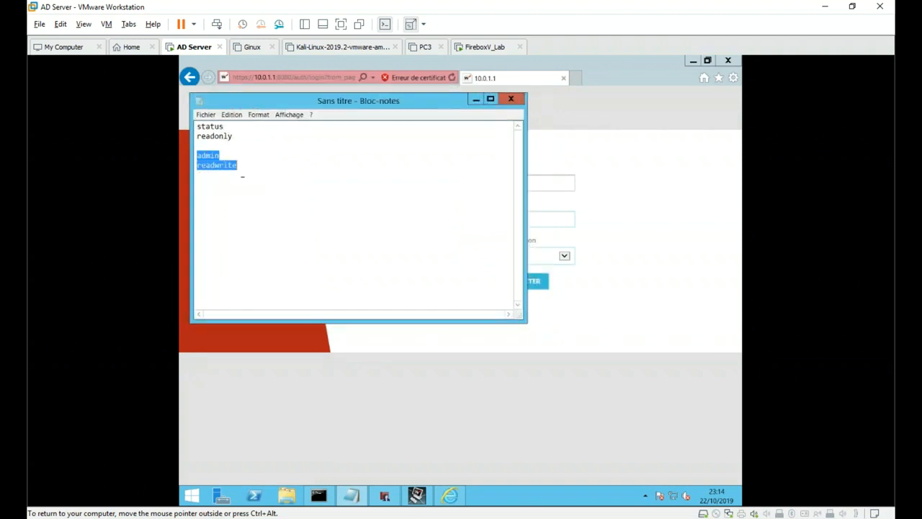
{"action": "left_click", "coordinate": [257, 170]}
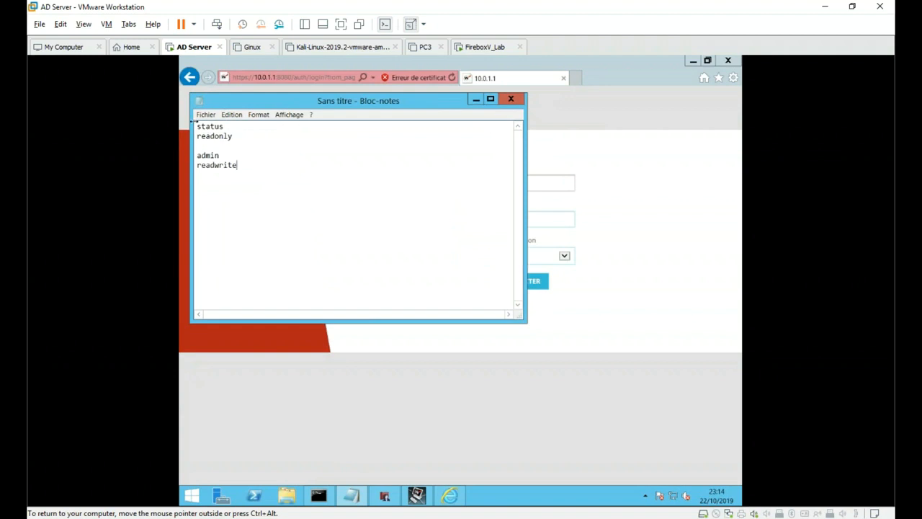
{"action": "left_click_drag", "start_coordinate": [199, 128], "coordinate": [224, 137]}
{"action": "left_click", "coordinate": [238, 146]}
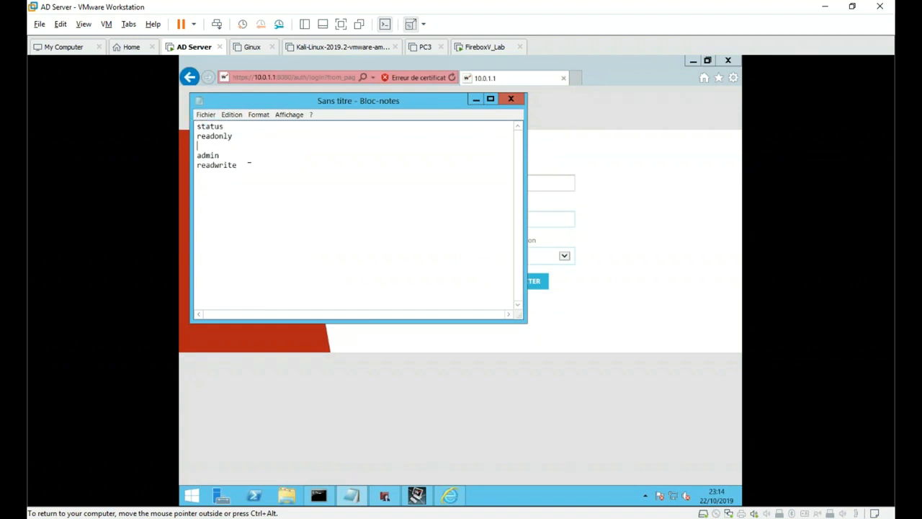
- Enter the admin user name and the account password into the login form
{"action": "left_click", "coordinate": [573, 185]}
{"action": "type", "text": "admin"}
{"action": "key", "text": "Tab"}
{"action": "type", "text": "r"}
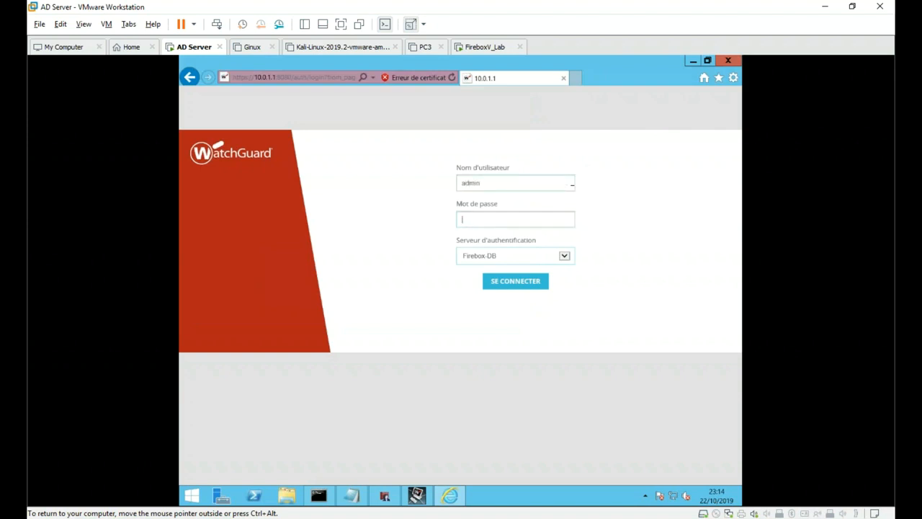
{"action": "type", "text": "eadwrite"}
- Log in, accept the licence, create a new configuration, and keep DHCP on the external interface
{"action": "key", "text": "Return"}
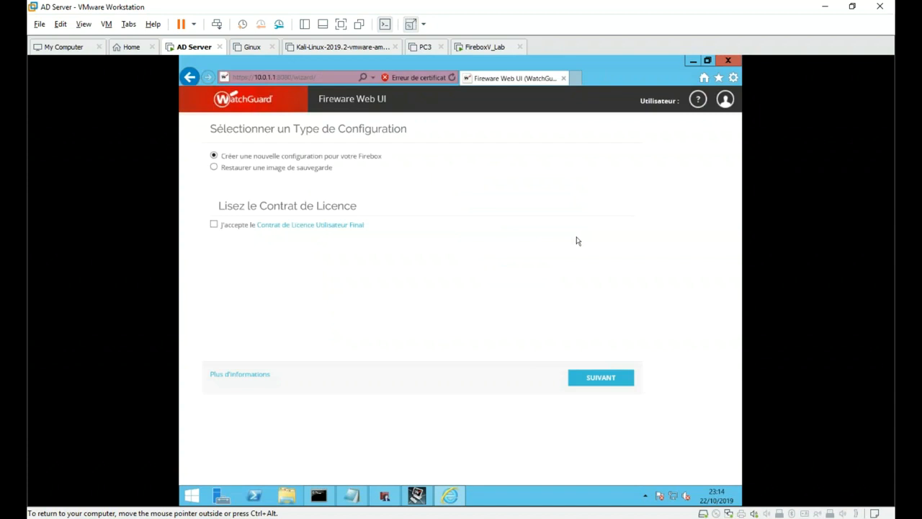
{"action": "left_click", "coordinate": [214, 225]}
{"action": "left_click", "coordinate": [611, 386]}
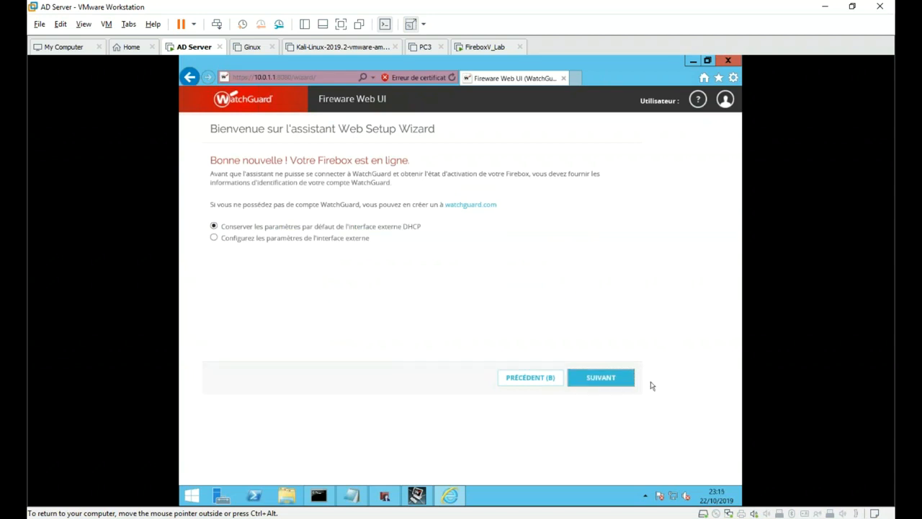
{"action": "left_click", "coordinate": [603, 383]}
- Enter DNS servers 8.8.4.4 and 8.8.8.8 and submit them
{"action": "left_click", "coordinate": [320, 200]}
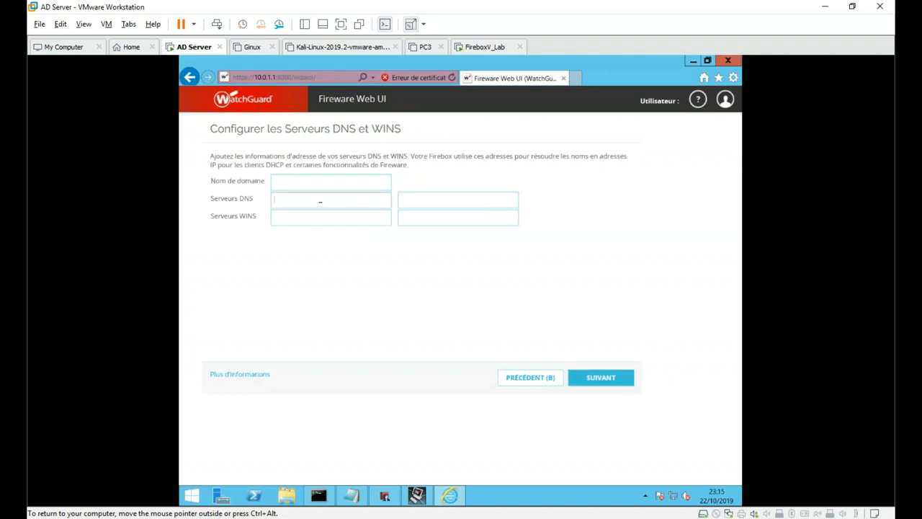
{"action": "type", "text": "8.8.8.8.8"}
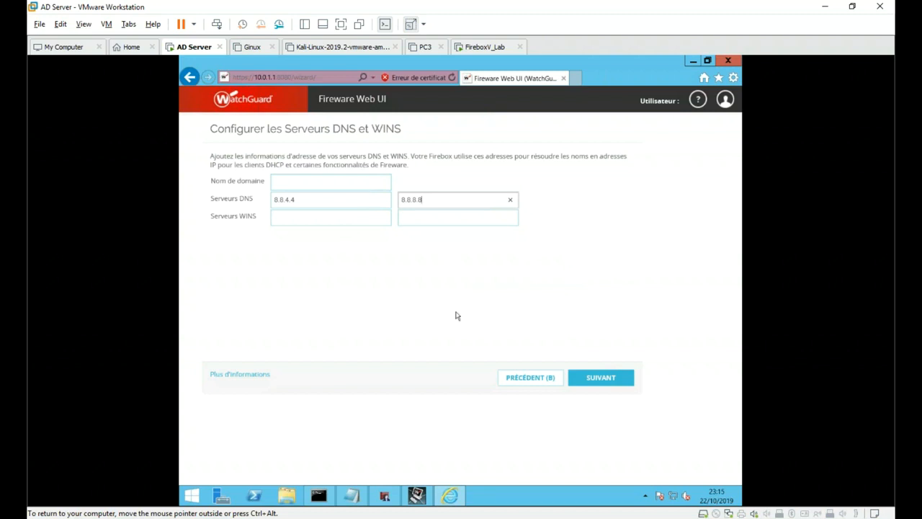
{"action": "left_click", "coordinate": [600, 382]}
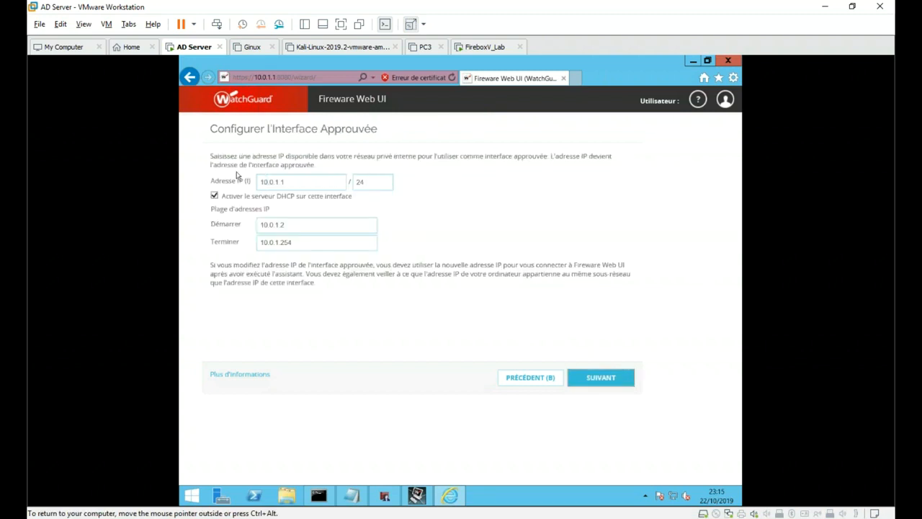
- Keep the trusted interface defaults, then set and confirm new status and admin account passwords
{"action": "left_click", "coordinate": [602, 380]}
{"action": "left_click", "coordinate": [335, 238]}
{"action": "type", "text": "•••••••••"}
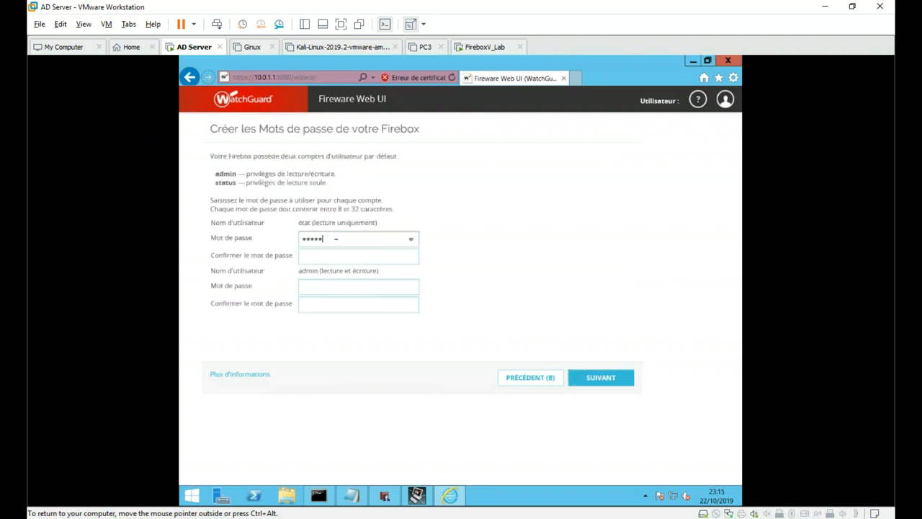
{"action": "key", "text": "Tab"}
{"action": "type", "text": "•••••••"}
{"action": "left_click", "coordinate": [358, 287]}
{"action": "type", "text": "••••••••"}
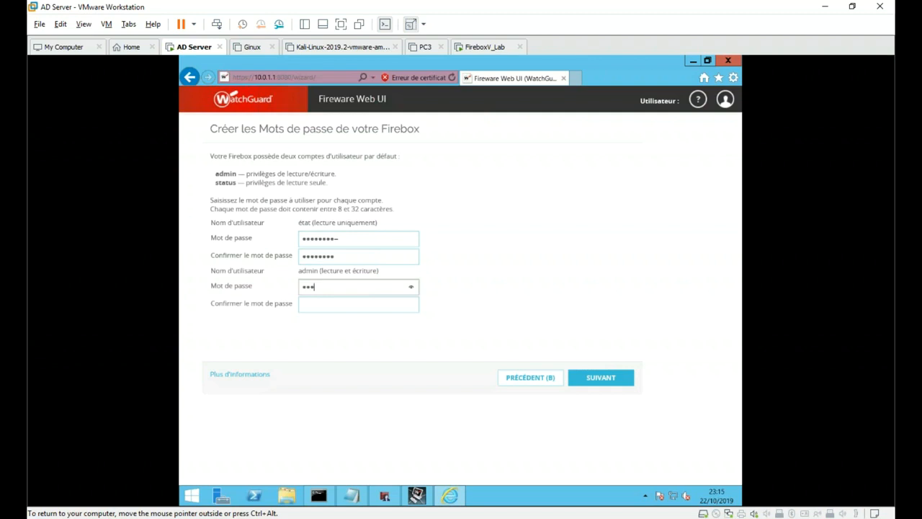
{"action": "left_click", "coordinate": [358, 303]}
{"action": "type", "text": "••••••••"}
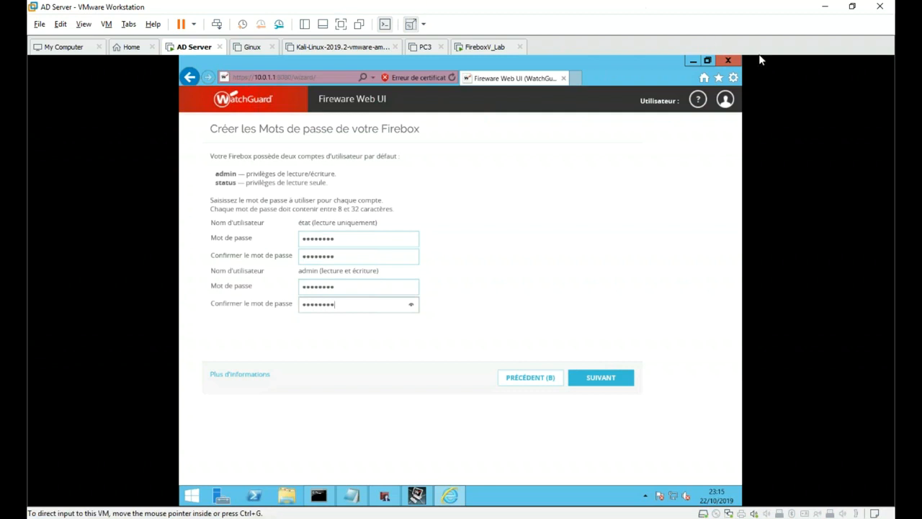
{"action": "left_click", "coordinate": [607, 380]}
- Name the device FireboxV_Lab and continue to the time zone page
{"action": "left_click", "coordinate": [374, 189]}
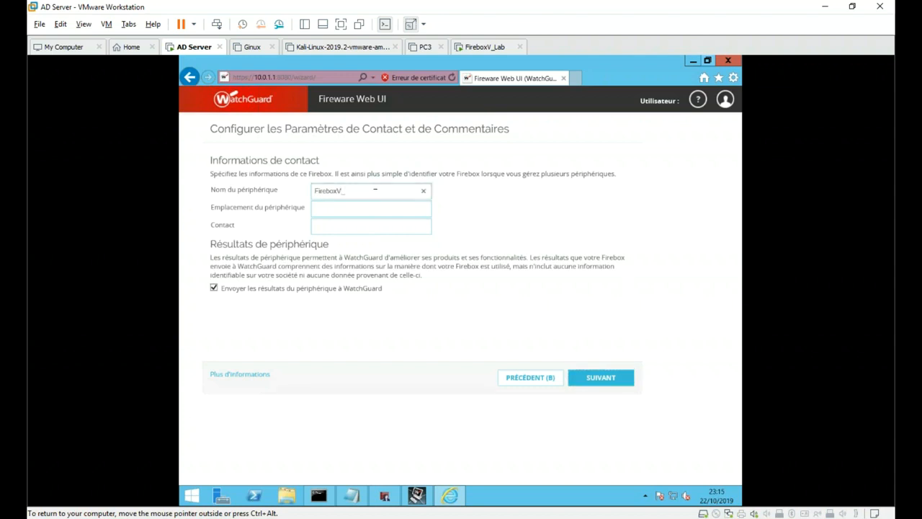
{"action": "type", "text": "La"}
{"action": "left_click", "coordinate": [604, 378]}
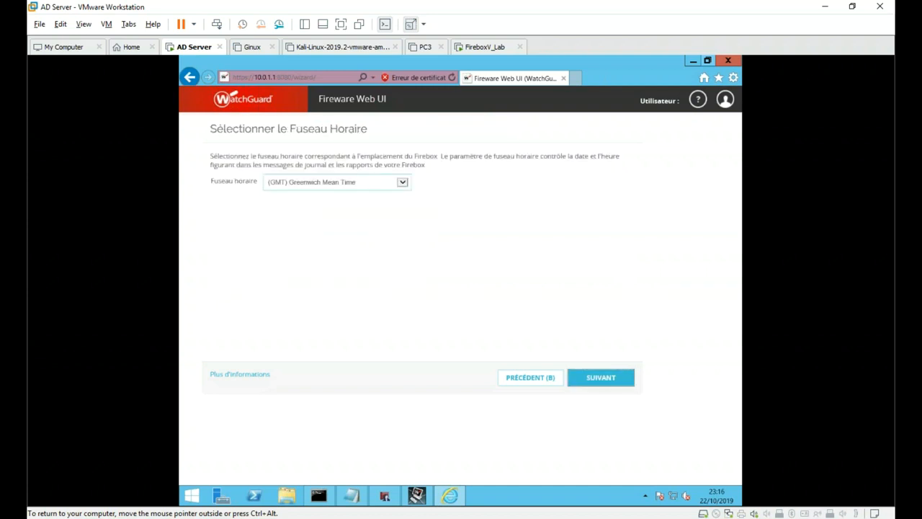
- Choose the (GMT+01:00) Amsterdam, Copenhague, Madrid time zone, continue, and skip online activation
{"action": "left_click", "coordinate": [339, 181]}
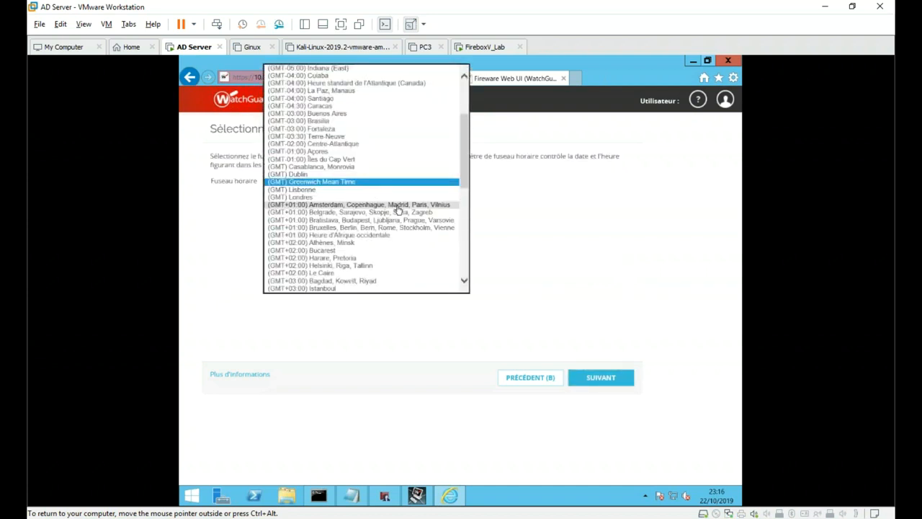
{"action": "left_click", "coordinate": [398, 207]}
{"action": "left_click", "coordinate": [584, 230]}
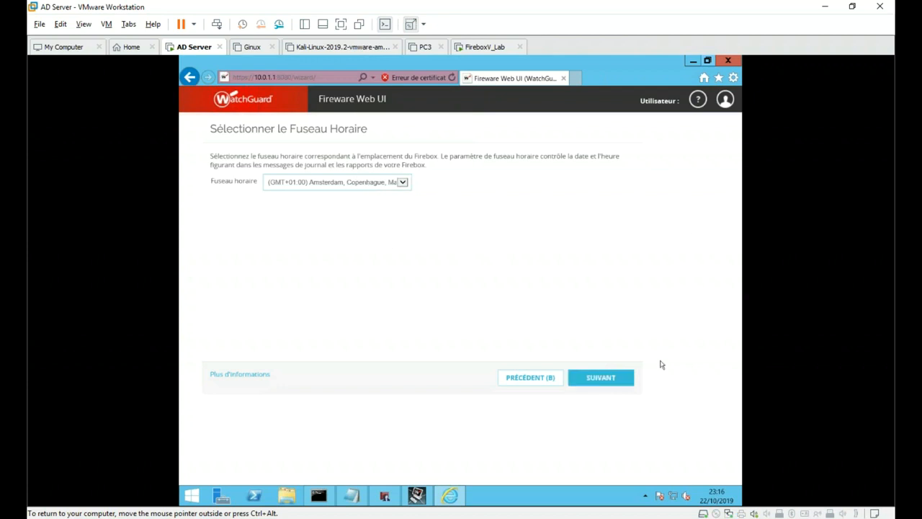
{"action": "left_click", "coordinate": [595, 383]}
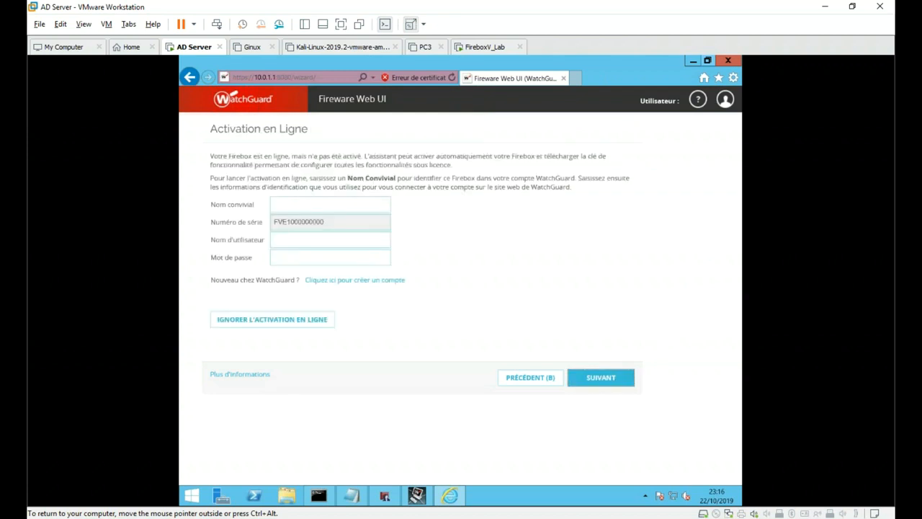
{"action": "left_click", "coordinate": [256, 323]}
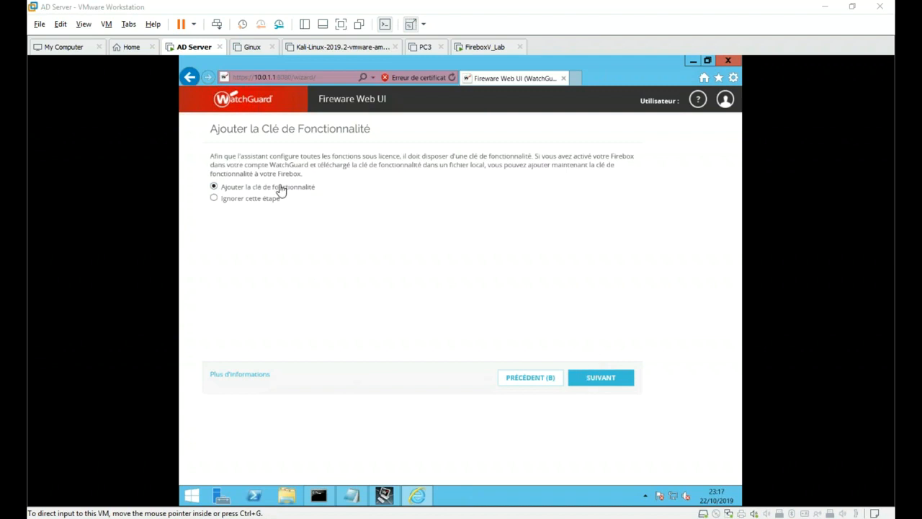
- Add the Firebox feature key manually by pasting it into the wizard and applying it
{"action": "left_click", "coordinate": [610, 377]}
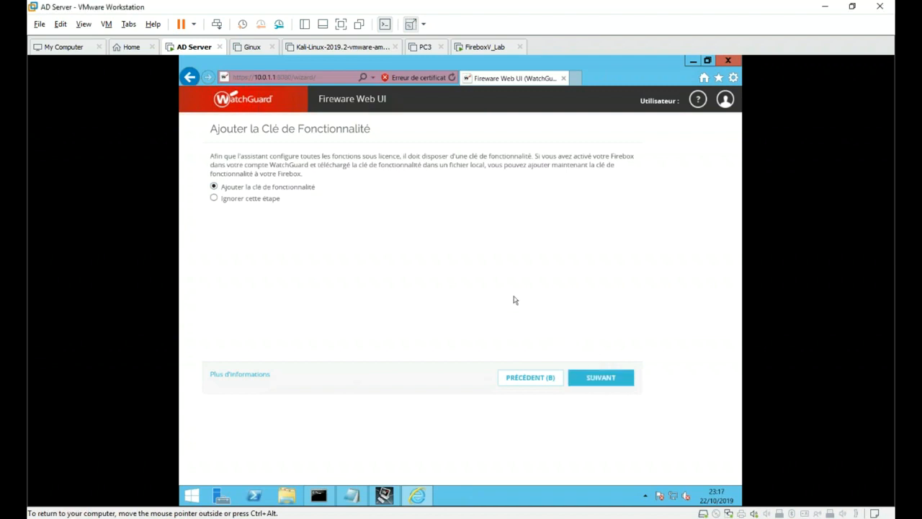
{"action": "left_click", "coordinate": [598, 382]}
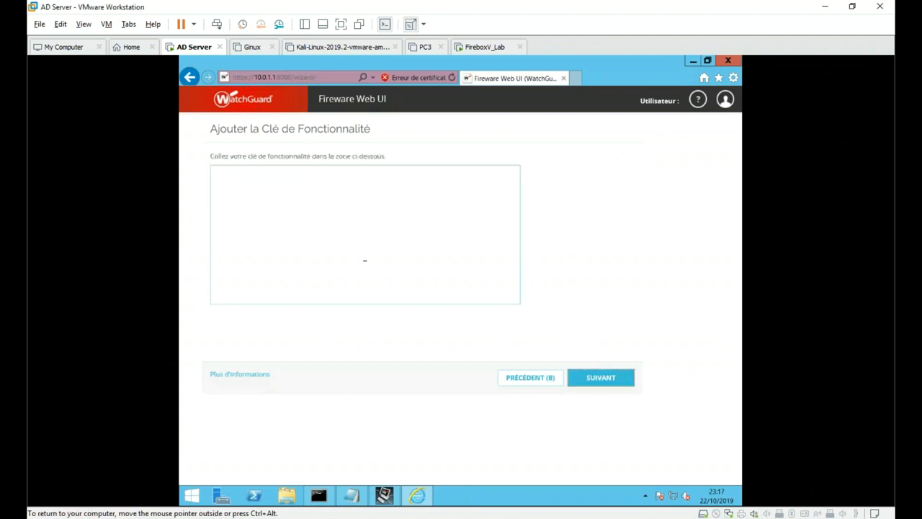
{"action": "key", "text": "ctrl+v"}
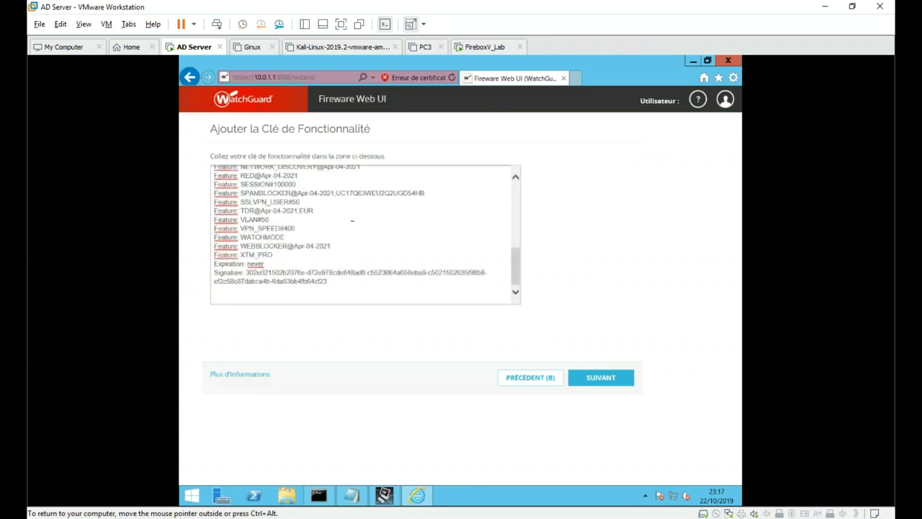
{"action": "left_click", "coordinate": [599, 377]}
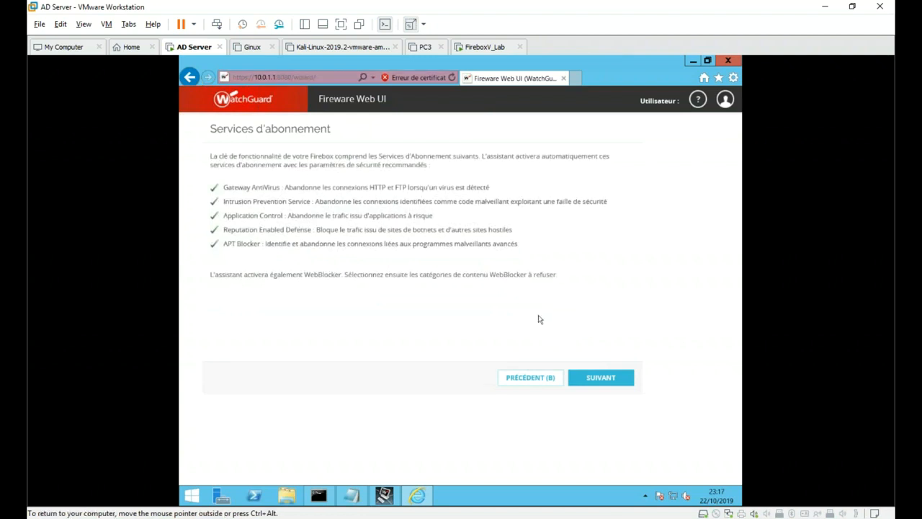
- Accept the subscription services and recommended WebBlocker categories, then apply the summarised configuration
{"action": "left_click", "coordinate": [604, 373]}
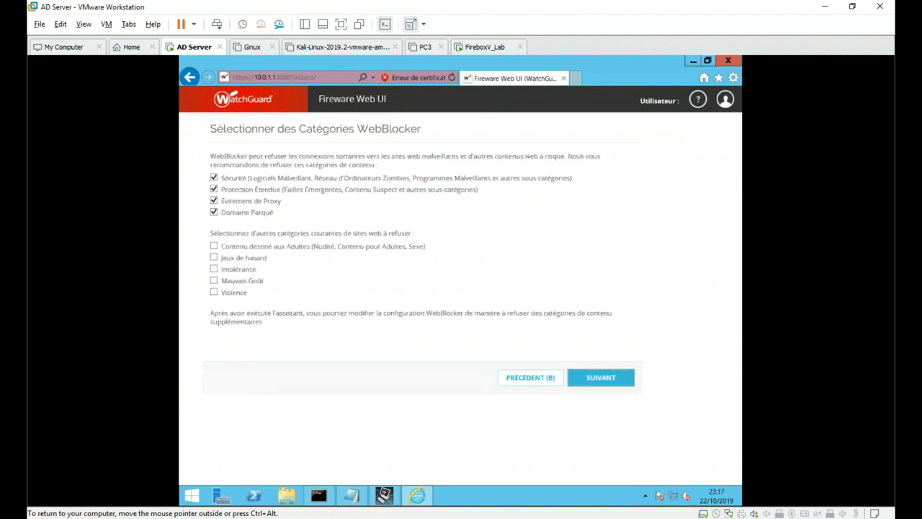
{"action": "left_click", "coordinate": [611, 379]}
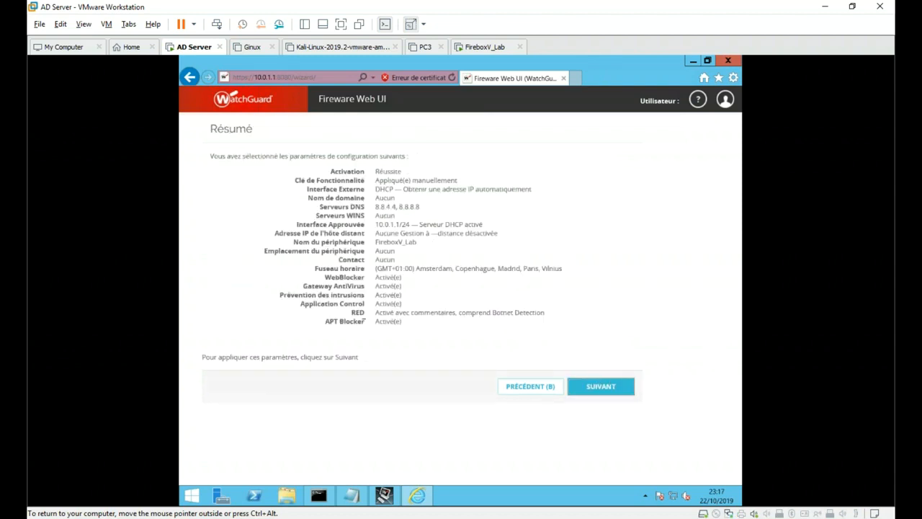
{"action": "left_click", "coordinate": [587, 381]}
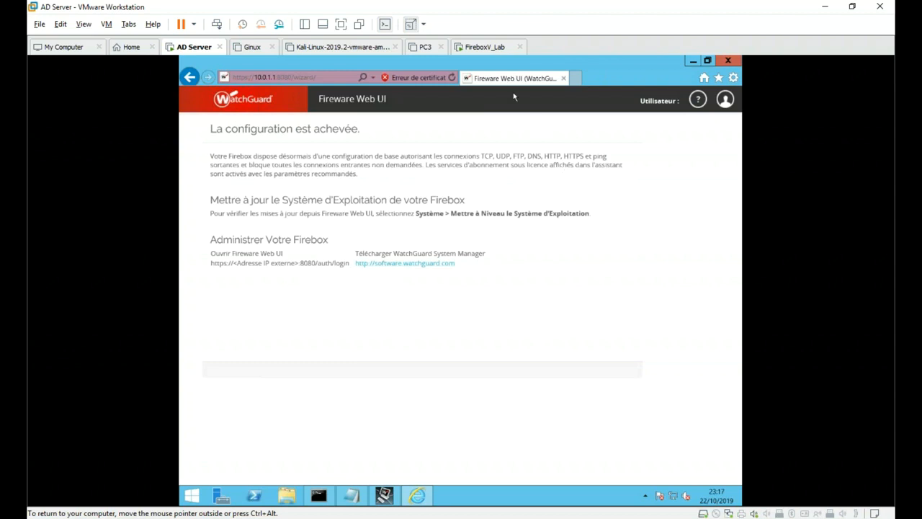
- Remove '/wizard/' from the Web UI address and reload the Firebox page
{"action": "left_click", "coordinate": [312, 77]}
{"action": "left_click", "coordinate": [316, 78]}
{"action": "left_click_drag", "start_coordinate": [291, 77], "coordinate": [328, 78]}
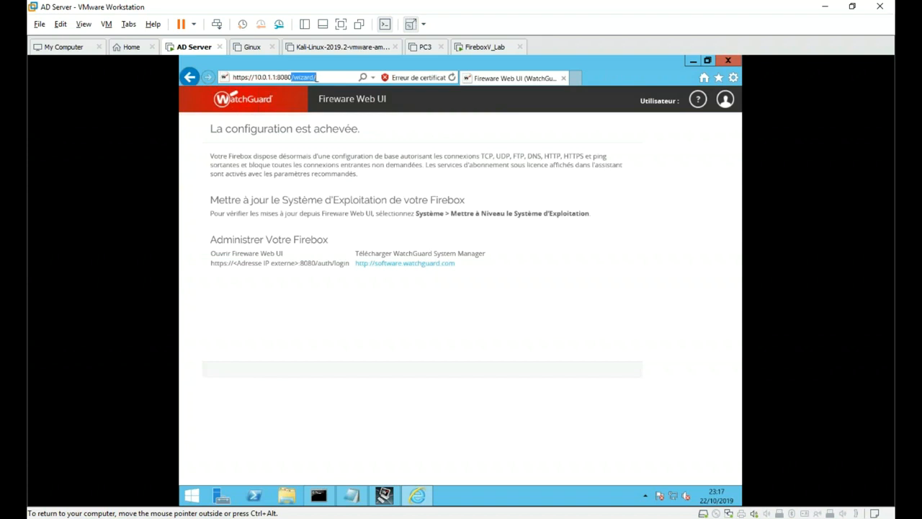
{"action": "key", "text": "BackSpace"}
{"action": "key", "text": "Return"}
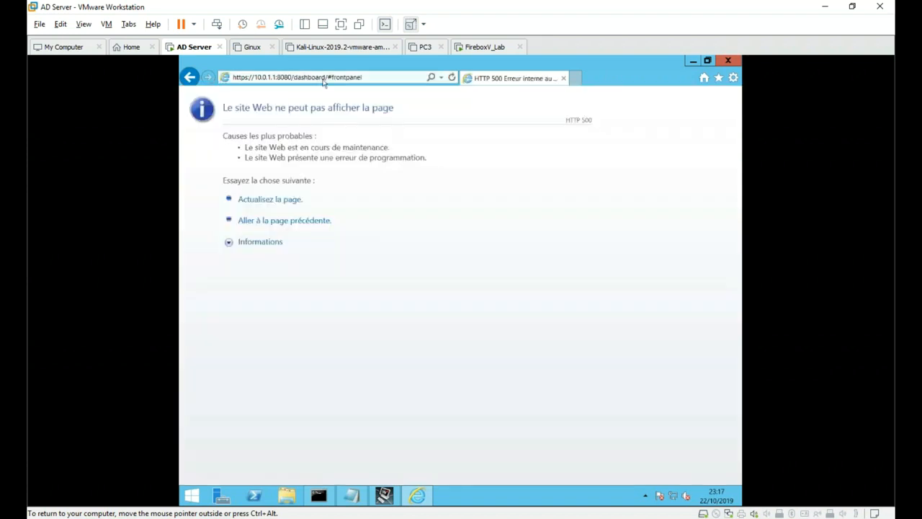
- Sign in to the Fireware Web UI as admin with the administrator password
{"action": "type", "text": "admin"}
{"action": "key", "text": "Tab"}
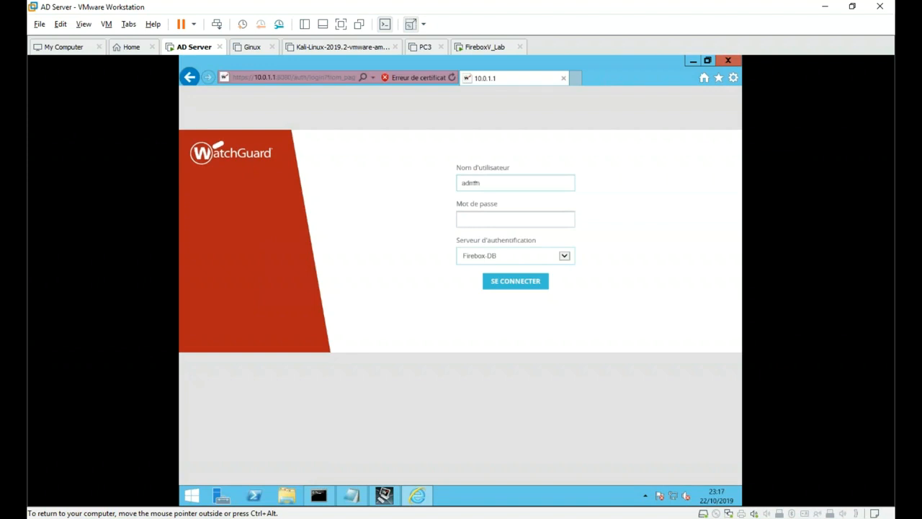
{"action": "type", "text": "rea"}
{"action": "type", "text": "rit"}
{"action": "left_click", "coordinate": [516, 281]}
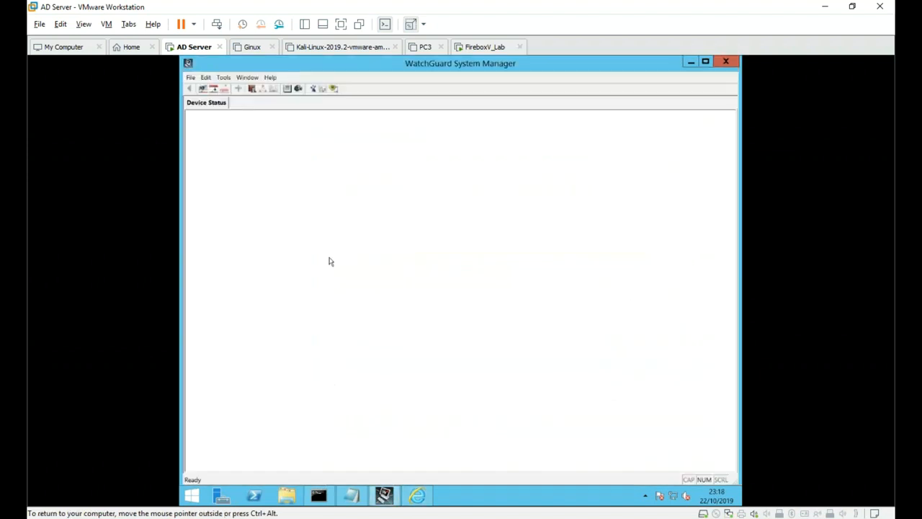
- Connect System Manager to the Firebox at 10.0.1.1 using the status passphrase, then return to the dashboard
{"action": "left_click", "coordinate": [191, 77]}
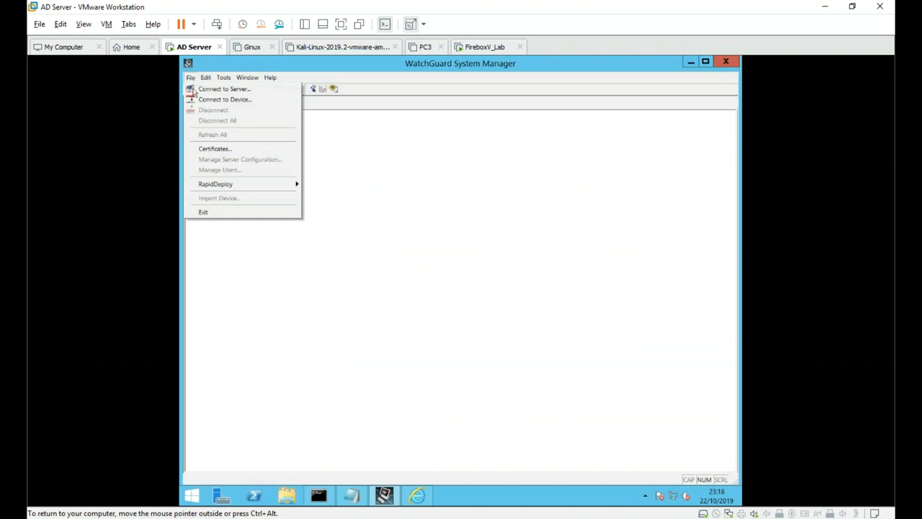
{"action": "left_click", "coordinate": [216, 100]}
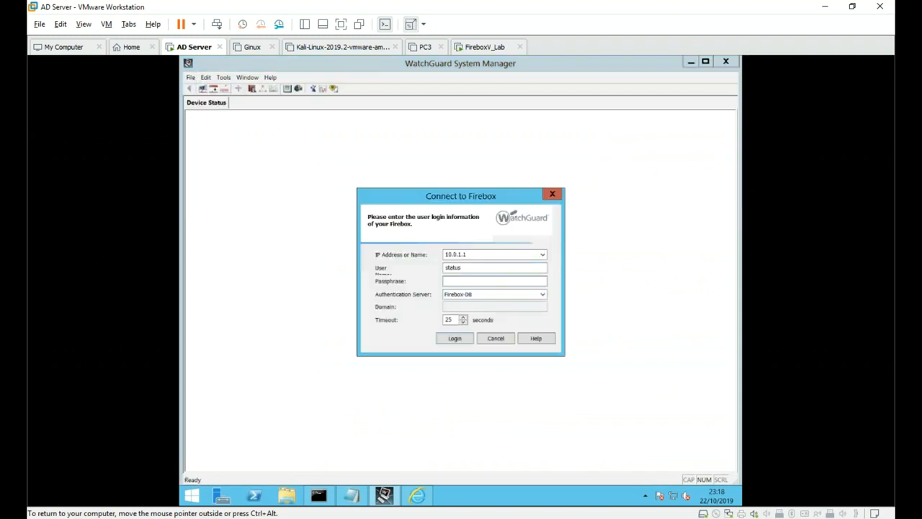
{"action": "type", "text": "only"}
{"action": "key", "text": "Return"}
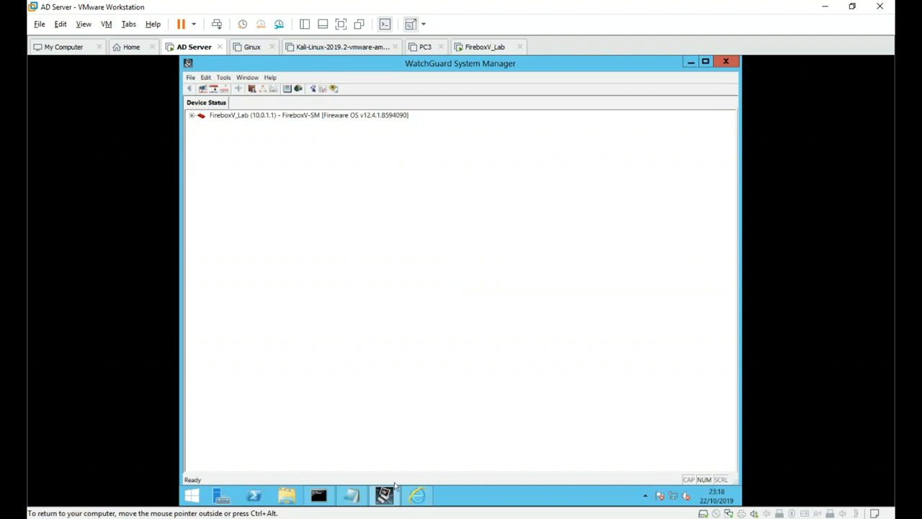
{"action": "left_click", "coordinate": [417, 495]}
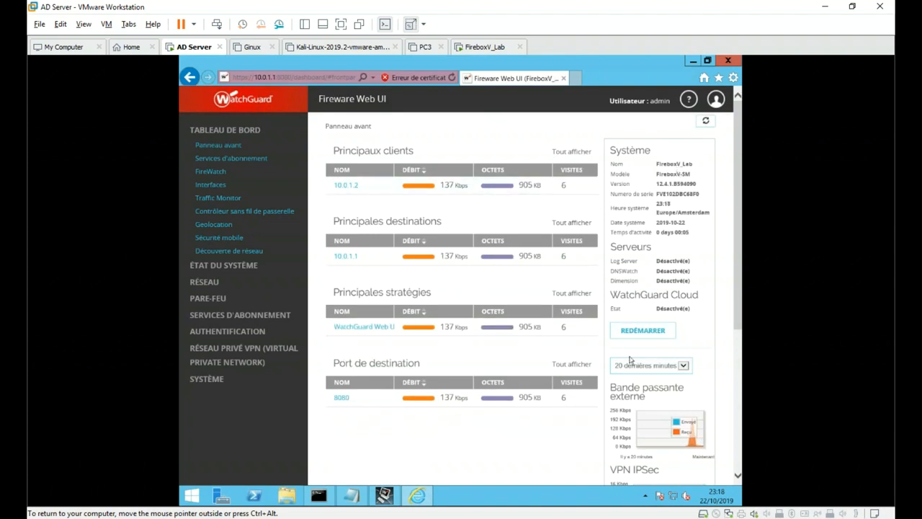
- Log out of the Web UI via the user menu's Déconnexion and return to System Manager
{"action": "scroll", "coordinate": [641, 366], "scroll_direction": "down", "scroll_amount": 3}
{"action": "scroll", "coordinate": [612, 324], "scroll_direction": "up", "scroll_amount": 3}
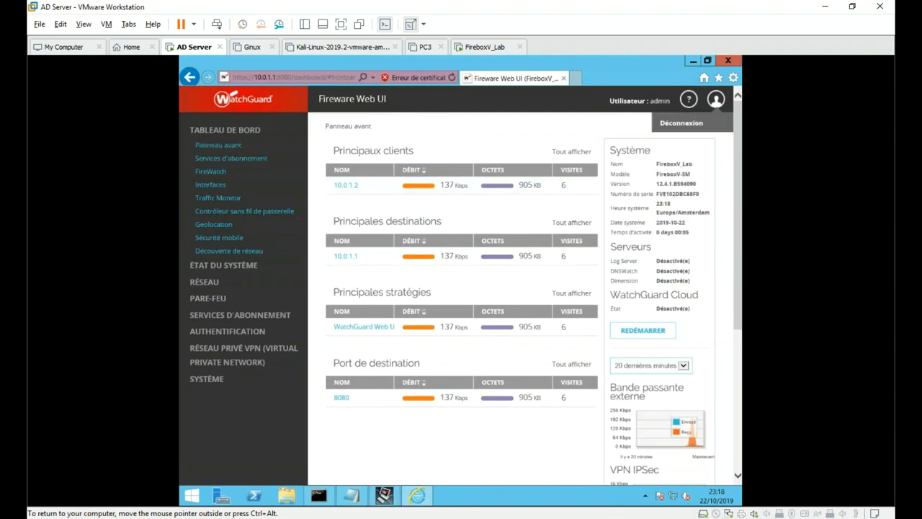
{"action": "mouse_move", "coordinate": [715, 101]}
{"action": "left_click", "coordinate": [681, 121]}
{"action": "left_click", "coordinate": [383, 495]}
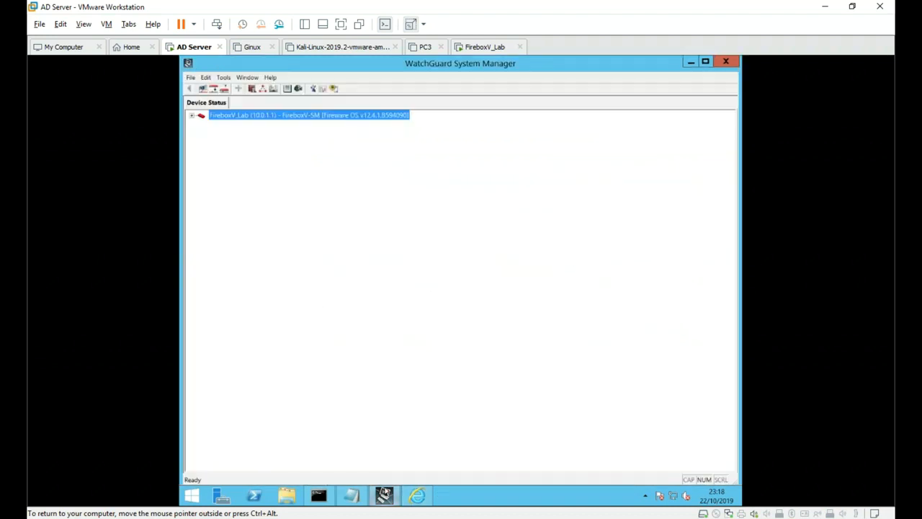
- Expand FireboxV_Lab and browse its Firebox Status details and available device actions
{"action": "double_click", "coordinate": [230, 116]}
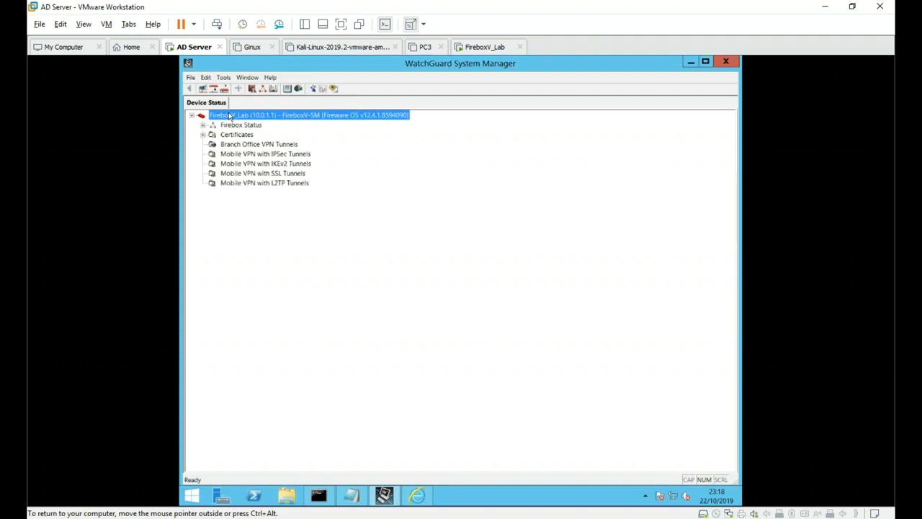
{"action": "left_click", "coordinate": [202, 125]}
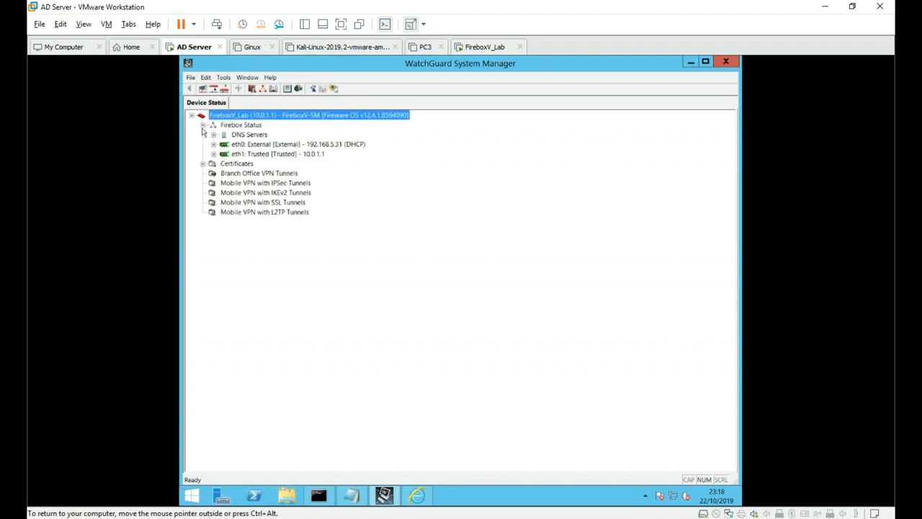
{"action": "left_click", "coordinate": [202, 125]}
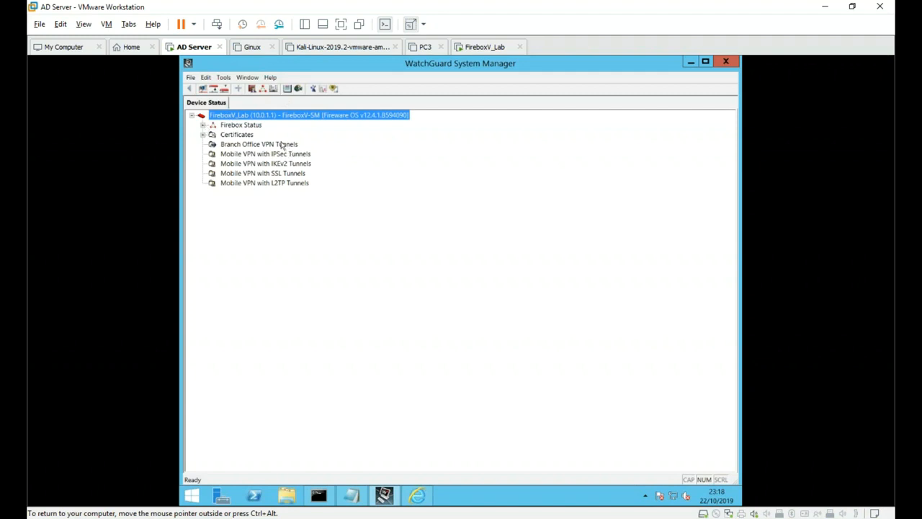
{"action": "right_click", "coordinate": [245, 118]}
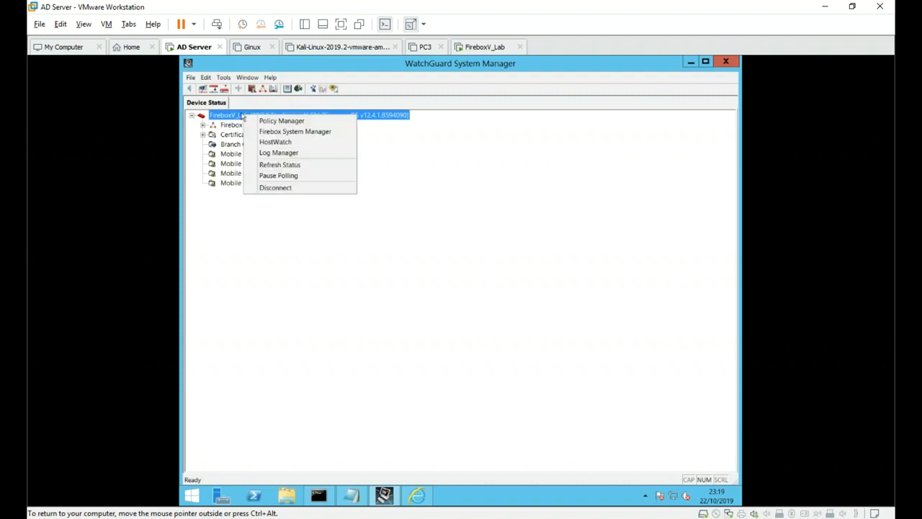
{"action": "right_click", "coordinate": [236, 113]}
{"action": "left_click", "coordinate": [253, 90]}
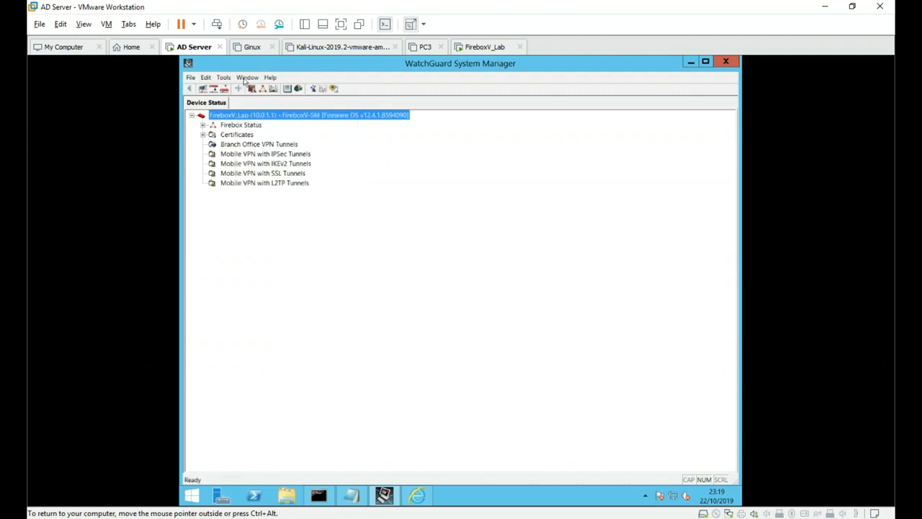
{"action": "left_click", "coordinate": [224, 78]}
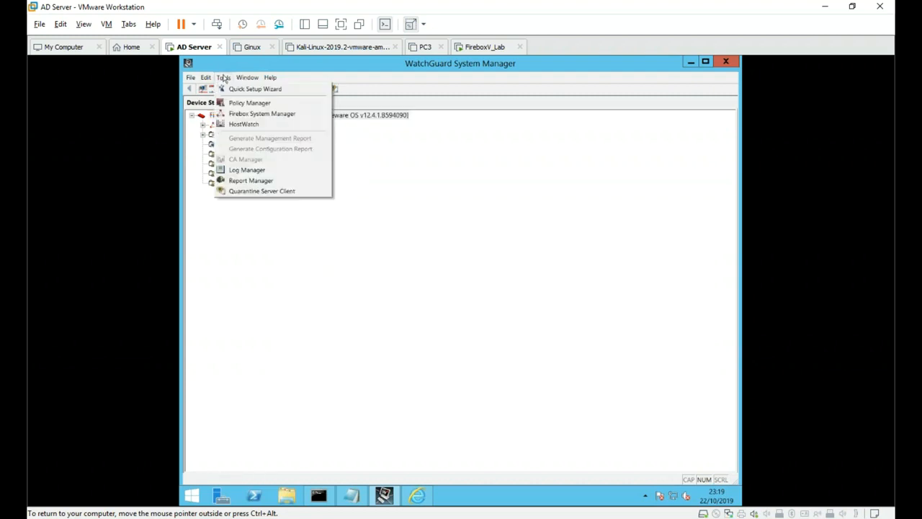
{"action": "left_click", "coordinate": [284, 123]}
- Launch Fireware Policy Manager for FireboxV_Lab from its context menu
{"action": "right_click", "coordinate": [276, 114]}
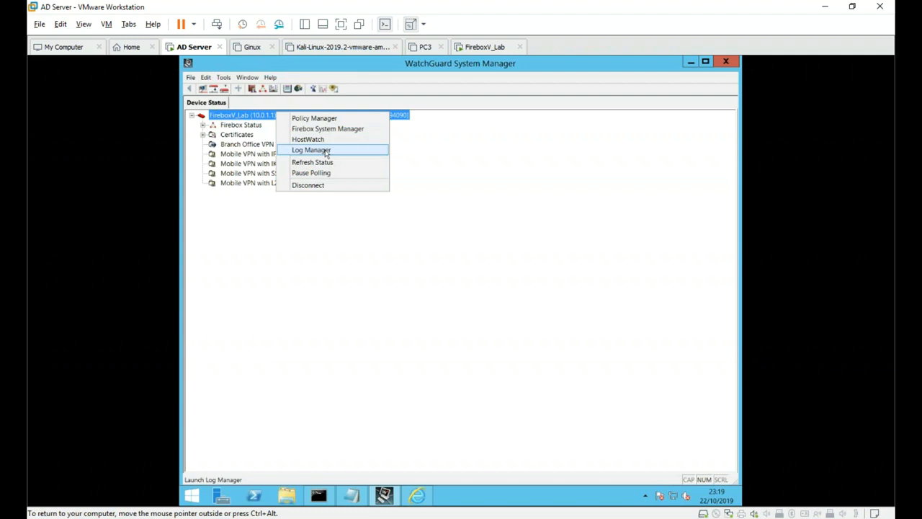
{"action": "left_click", "coordinate": [318, 119]}
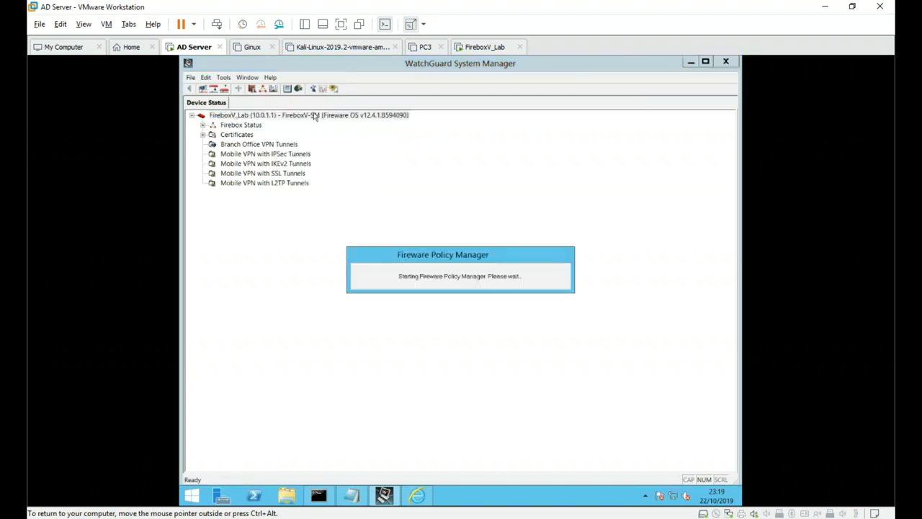
{"action": "right_click", "coordinate": [315, 116]}
- Open Firebox System Manager for FireboxV_Lab, maximize it and Policy Manager, keeping refresh at 1 second
{"action": "left_click", "coordinate": [363, 129]}
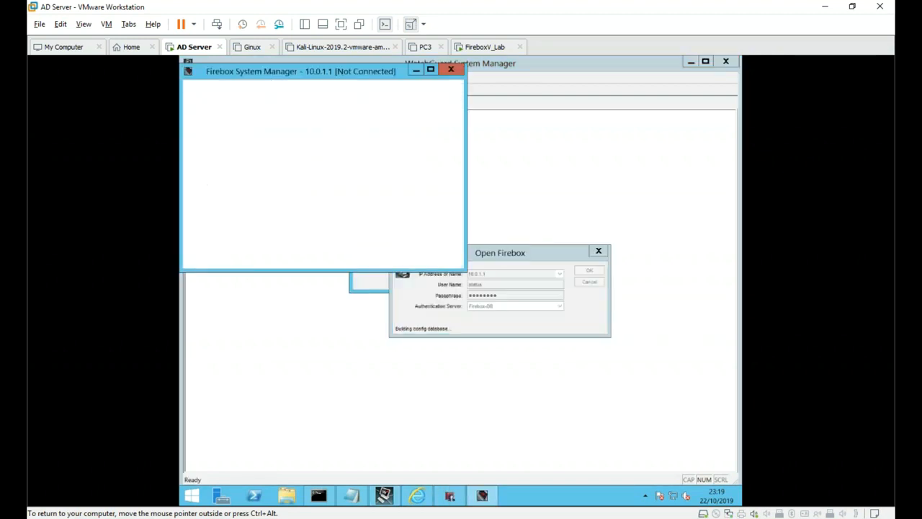
{"action": "double_click", "coordinate": [431, 75]}
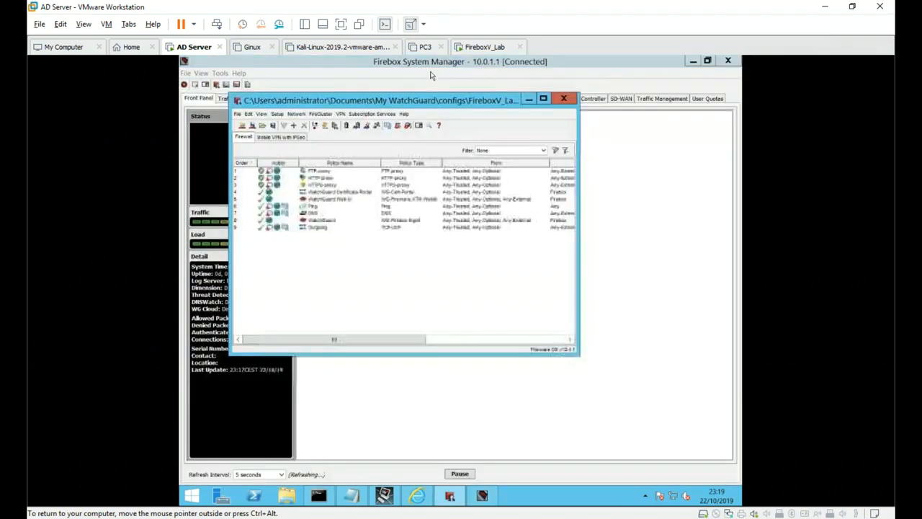
{"action": "left_click", "coordinate": [544, 99]}
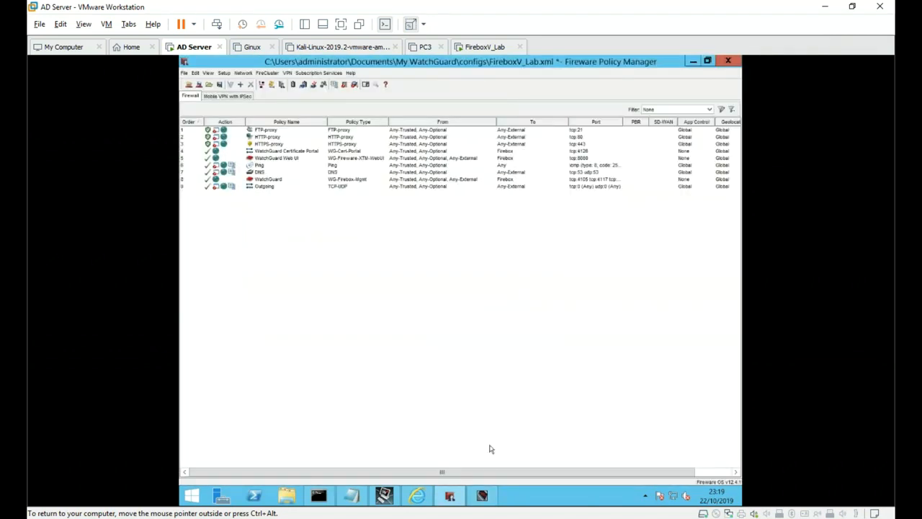
{"action": "left_click", "coordinate": [482, 496]}
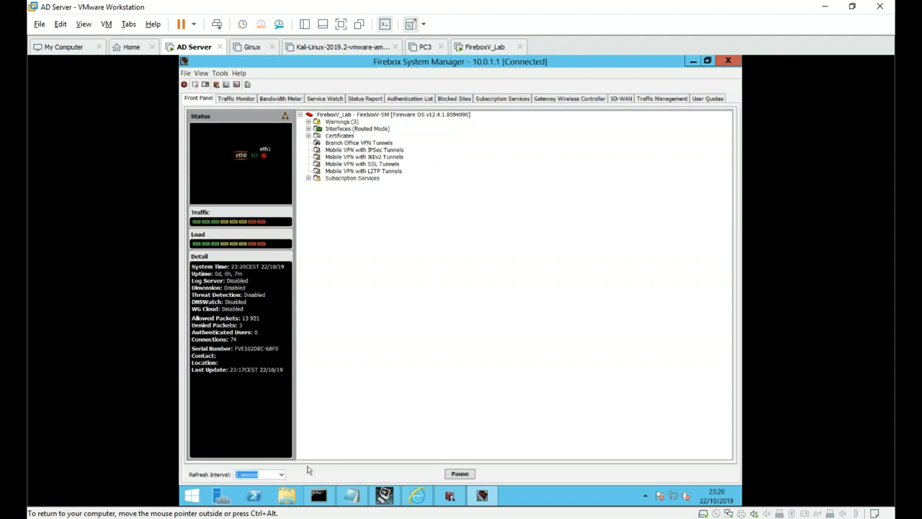
{"action": "left_click", "coordinate": [284, 474]}
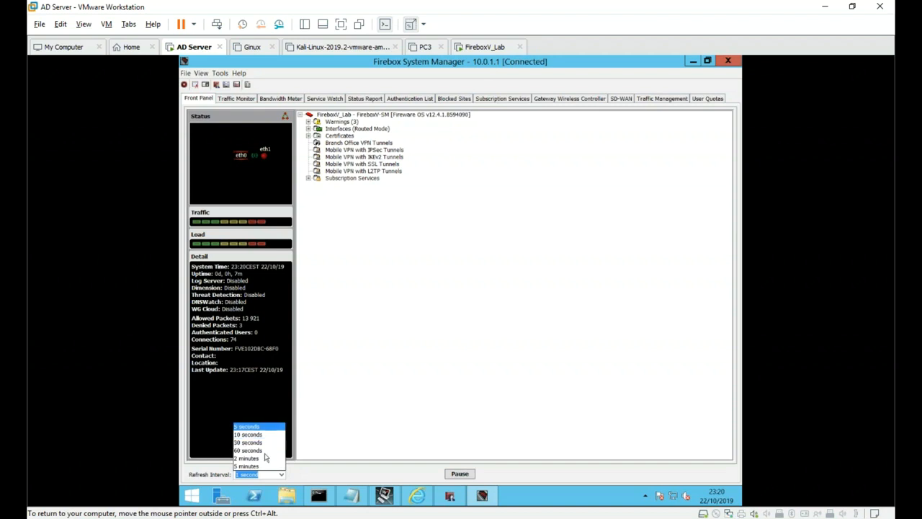
{"action": "left_click", "coordinate": [247, 467]}
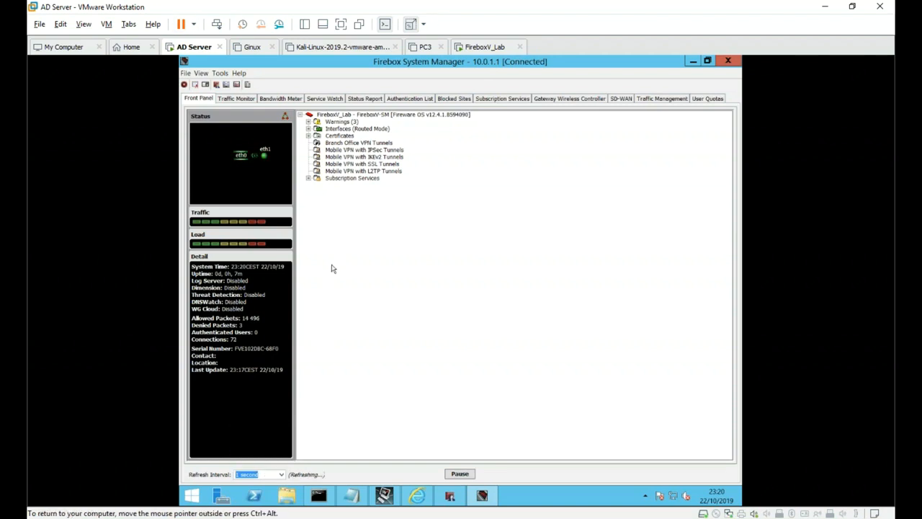
- Expand Interfaces (Routed Mode) to list eth0 External 192.168.5.31 and eth1 Trusted 10.0.1.1
{"action": "left_click", "coordinate": [361, 188]}
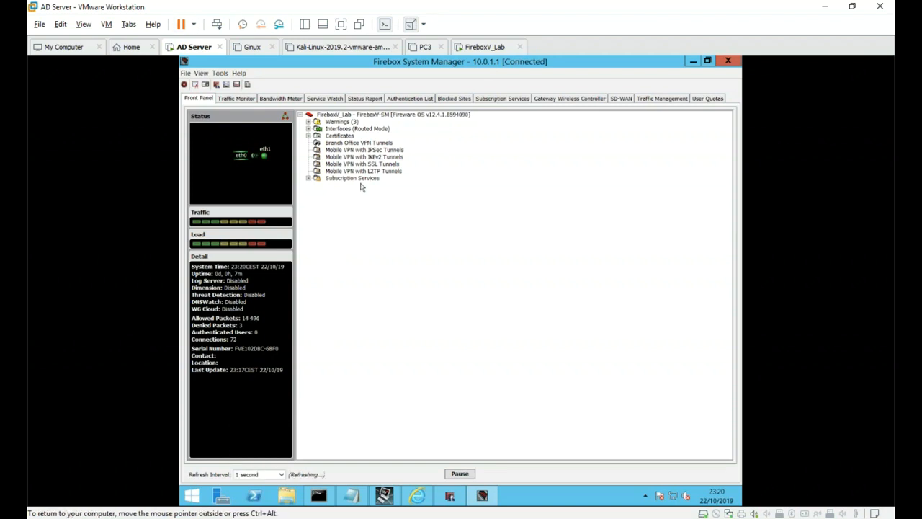
{"action": "double_click", "coordinate": [349, 129]}
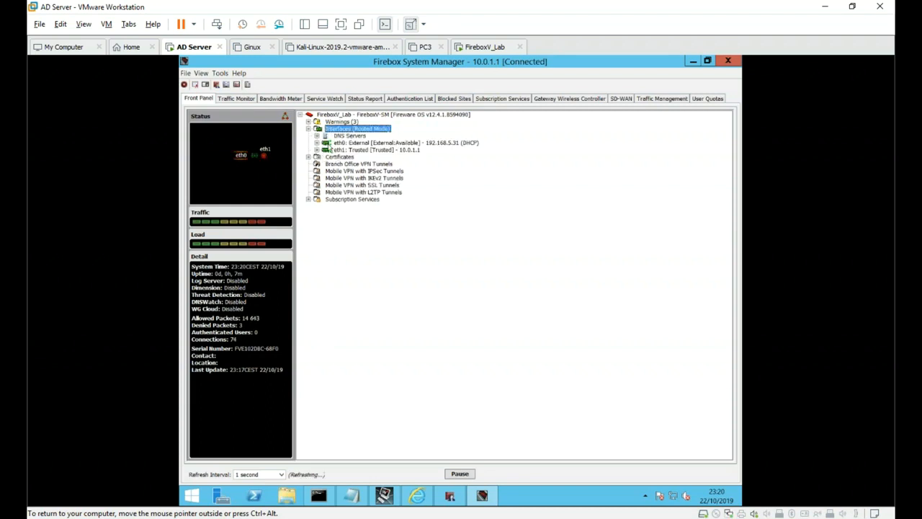
{"action": "left_click", "coordinate": [317, 144]}
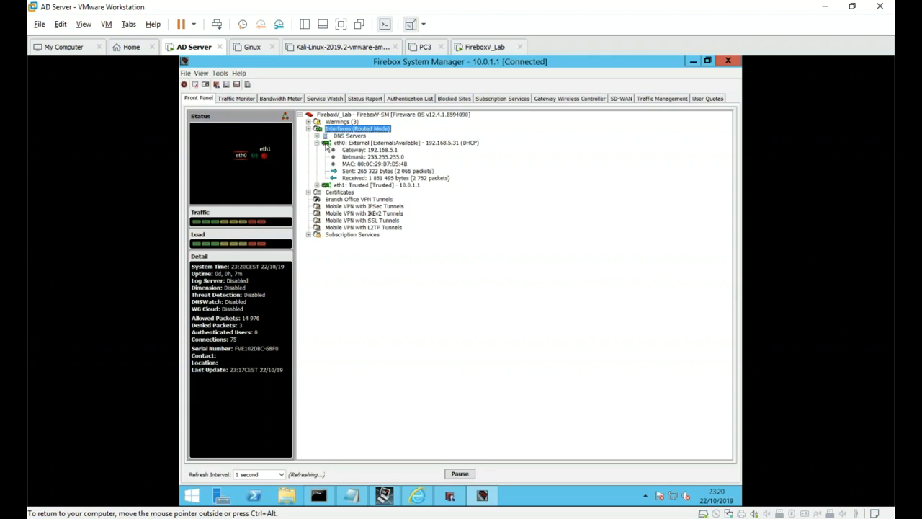
{"action": "left_click", "coordinate": [317, 144]}
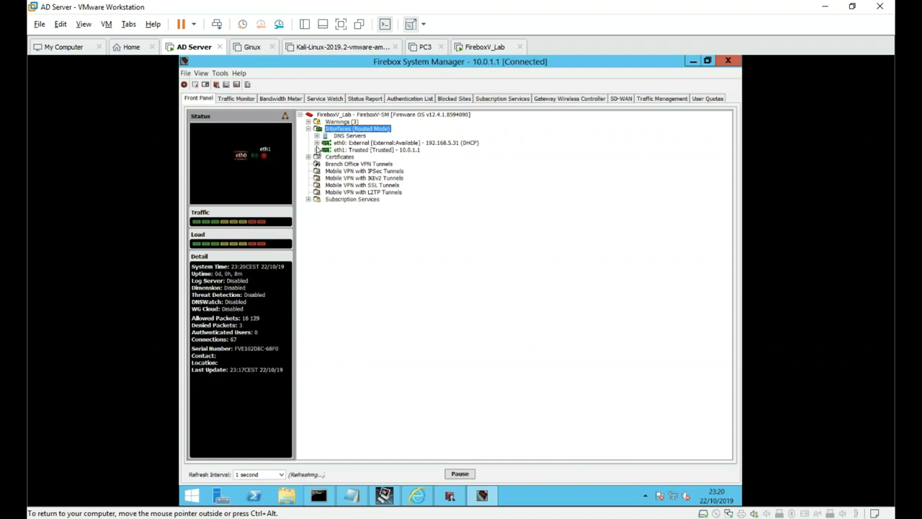
- Inspect the Branch Office, IKEv2, L2TP and IPSec VPN tunnel entries
{"action": "left_click", "coordinate": [359, 164]}
{"action": "left_click", "coordinate": [359, 178]}
{"action": "left_click", "coordinate": [357, 193]}
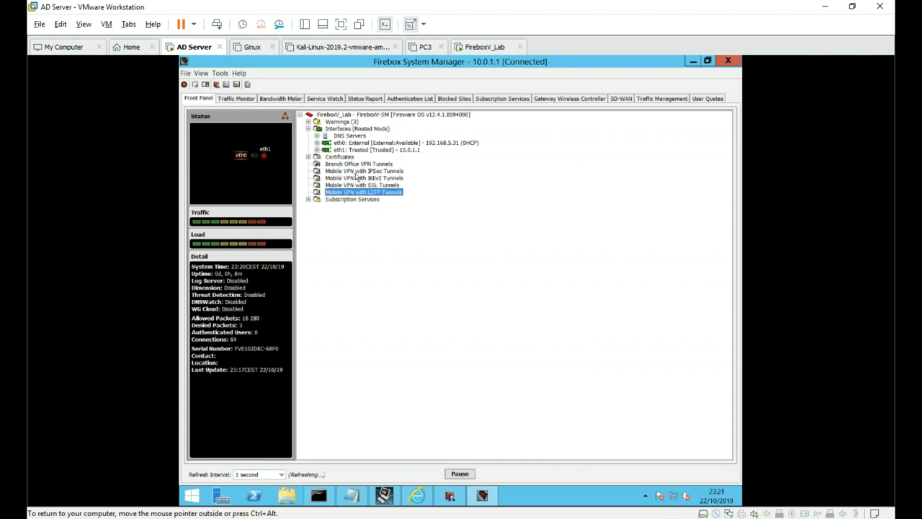
{"action": "left_click", "coordinate": [362, 171]}
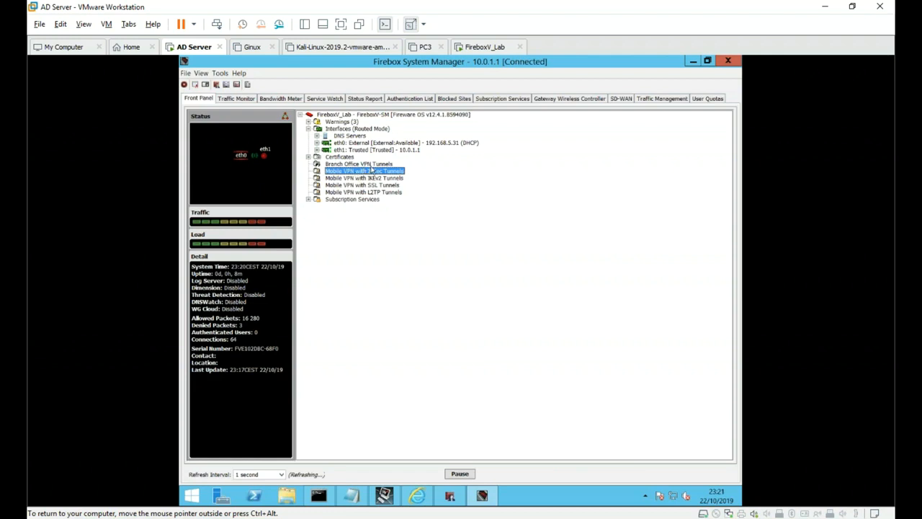
{"action": "left_click", "coordinate": [384, 165]}
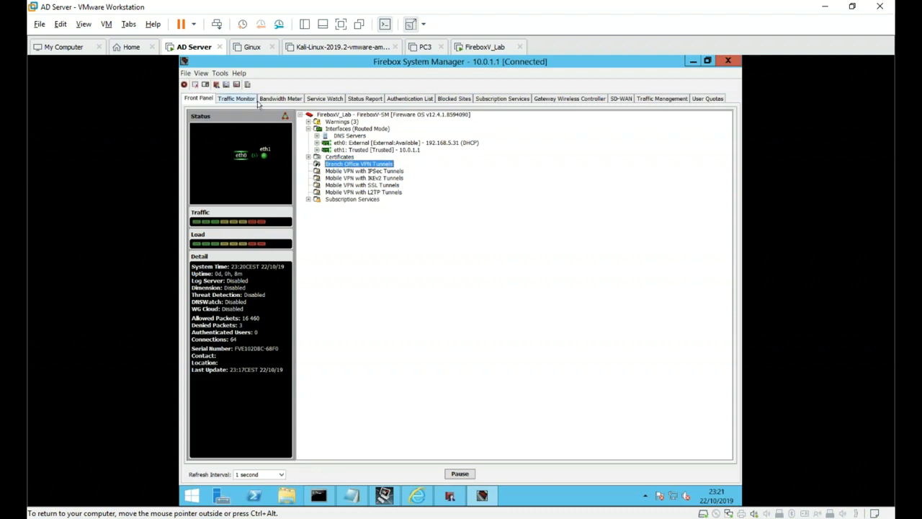
- In Traffic Monitor, clear the leftover 'dhc' filter and scroll through the full log
{"action": "left_click", "coordinate": [247, 99]}
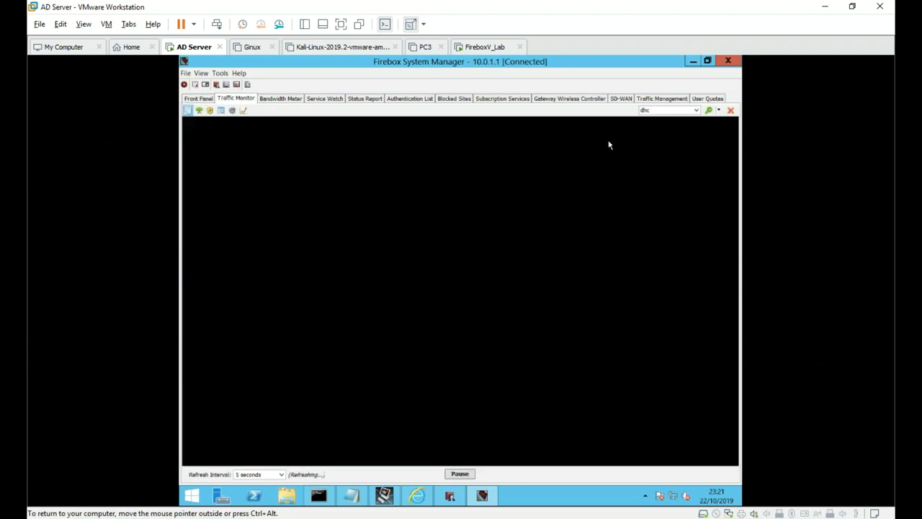
{"action": "left_click_drag", "start_coordinate": [666, 111], "coordinate": [592, 112]}
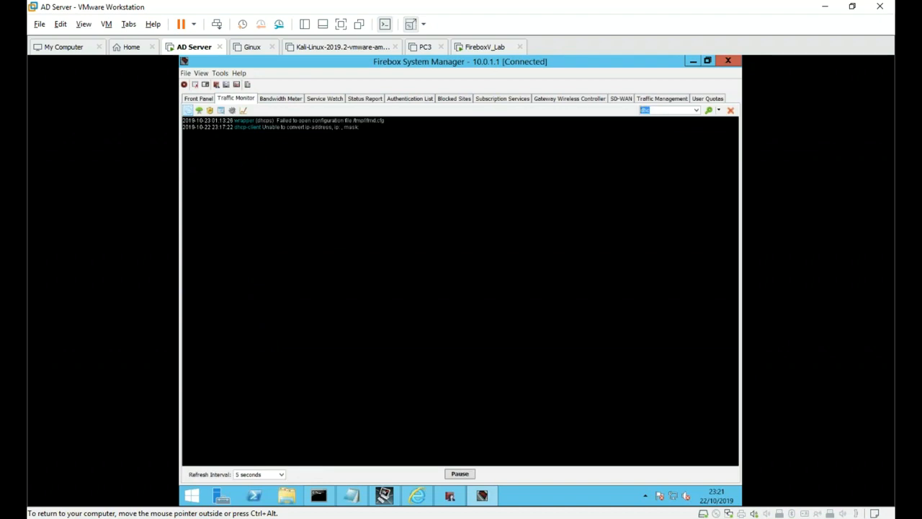
{"action": "key", "text": "BackSpace"}
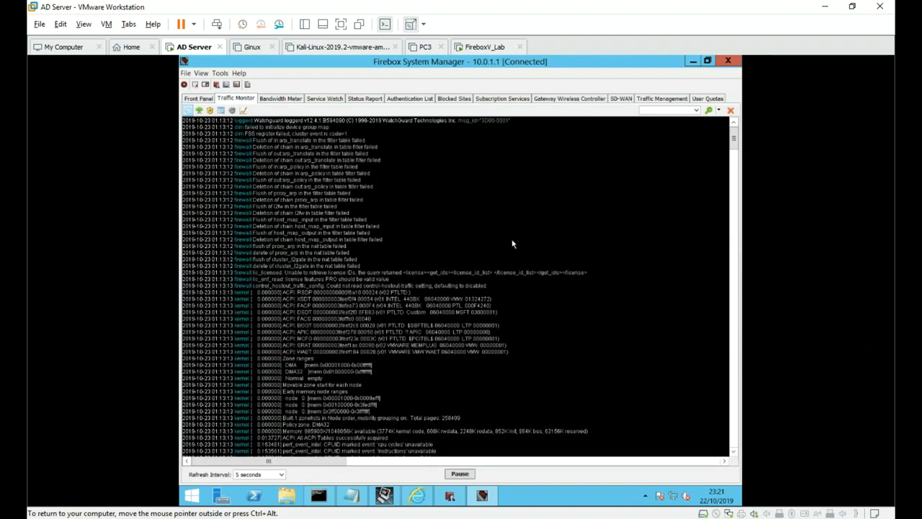
{"action": "scroll", "coordinate": [516, 245], "scroll_direction": "down", "scroll_amount": 15}
{"action": "scroll", "coordinate": [532, 259], "scroll_direction": "down", "scroll_amount": 14}
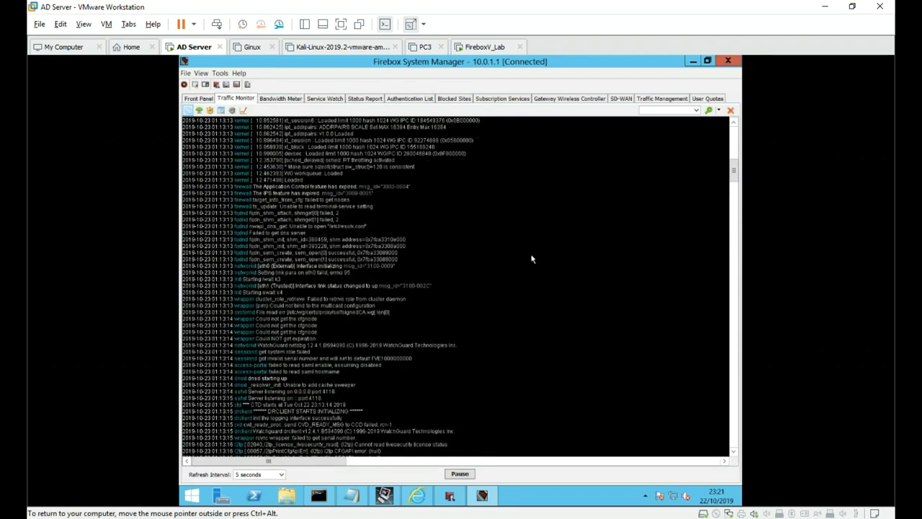
{"action": "scroll", "coordinate": [512, 283], "scroll_direction": "down", "scroll_amount": 15}
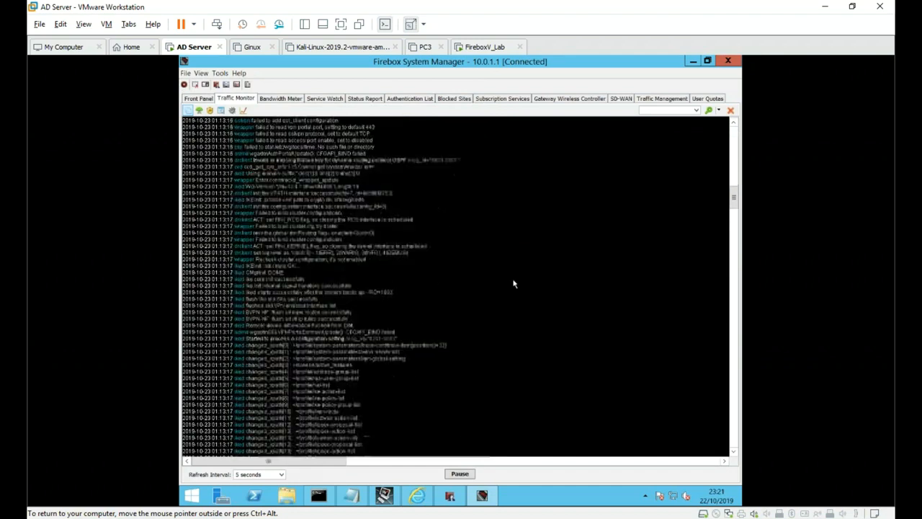
{"action": "scroll", "coordinate": [510, 290], "scroll_direction": "down", "scroll_amount": 15}
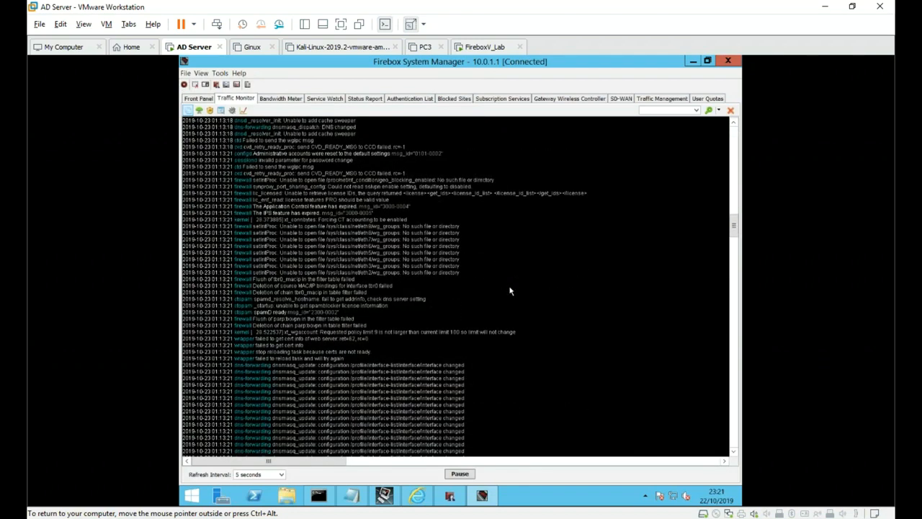
{"action": "scroll", "coordinate": [504, 289], "scroll_direction": "down", "scroll_amount": 3}
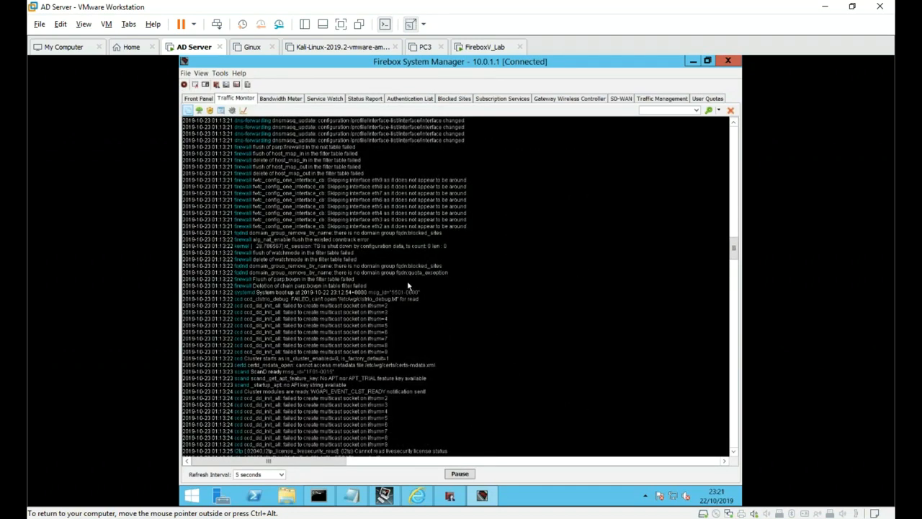
{"action": "left_click_drag", "start_coordinate": [284, 213], "coordinate": [296, 361]}
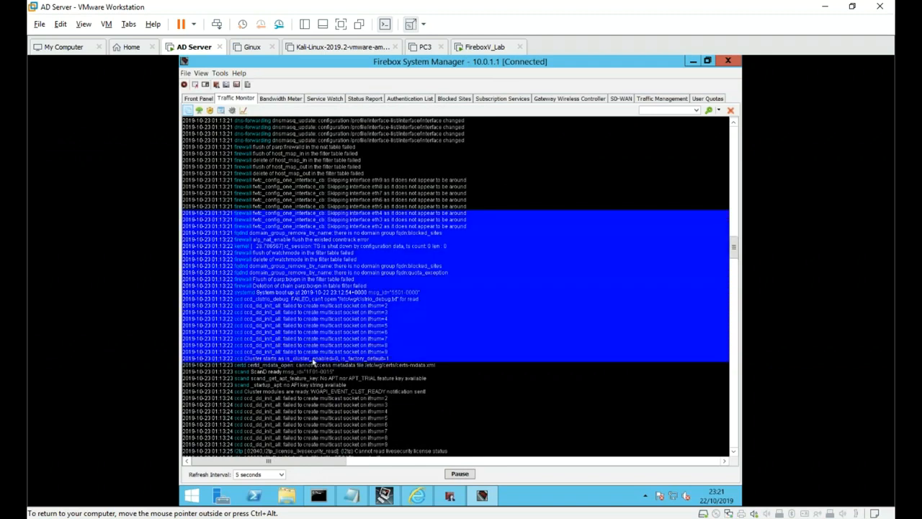
{"action": "scroll", "coordinate": [313, 364], "scroll_direction": "down", "scroll_amount": 6}
- Inspect log entries including the dnsmasq_setup line, a red Denied entry and an HTTPS request
{"action": "left_click", "coordinate": [314, 359]}
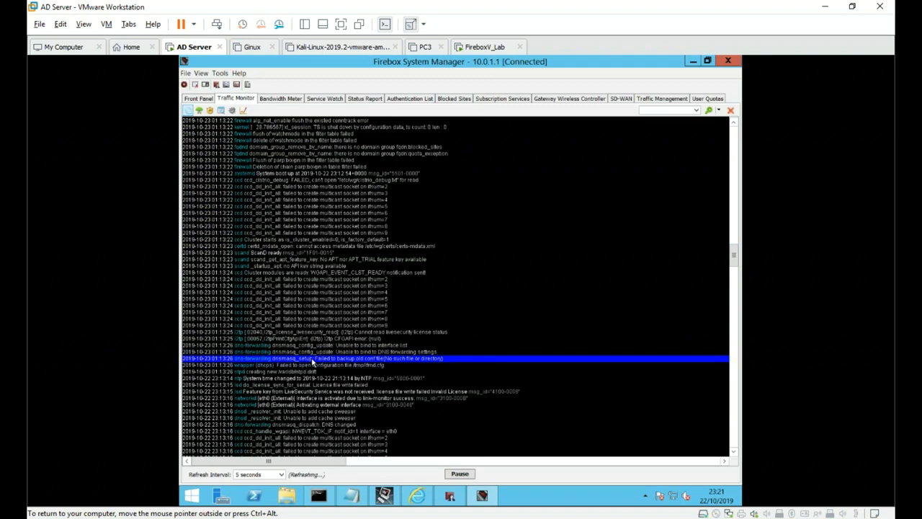
{"action": "scroll", "coordinate": [312, 363], "scroll_direction": "down", "scroll_amount": 15}
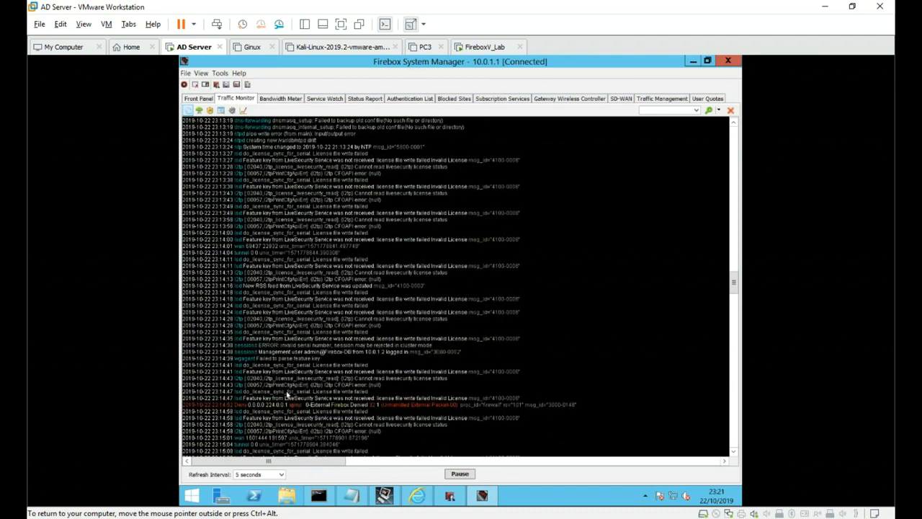
{"action": "left_click", "coordinate": [282, 405]}
{"action": "scroll", "coordinate": [280, 402], "scroll_direction": "down", "scroll_amount": 7}
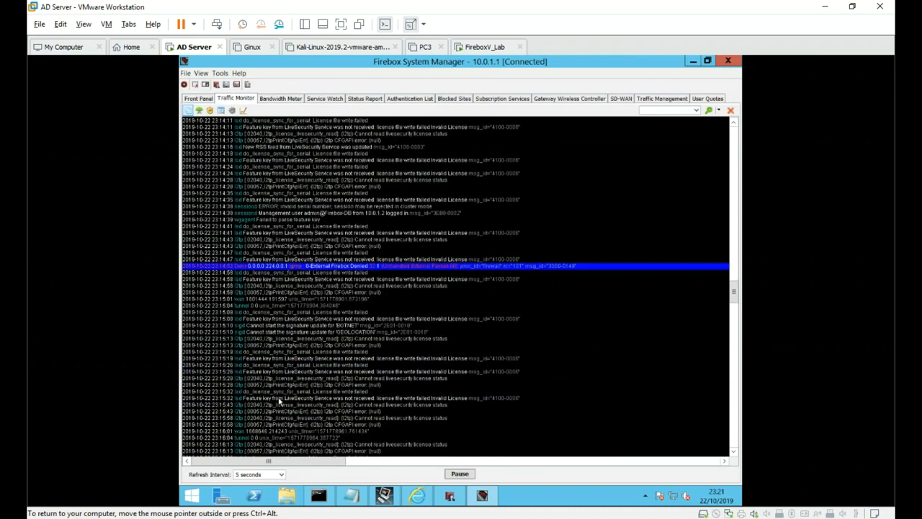
{"action": "scroll", "coordinate": [314, 366], "scroll_direction": "down", "scroll_amount": 1}
{"action": "scroll", "coordinate": [324, 360], "scroll_direction": "down", "scroll_amount": 3}
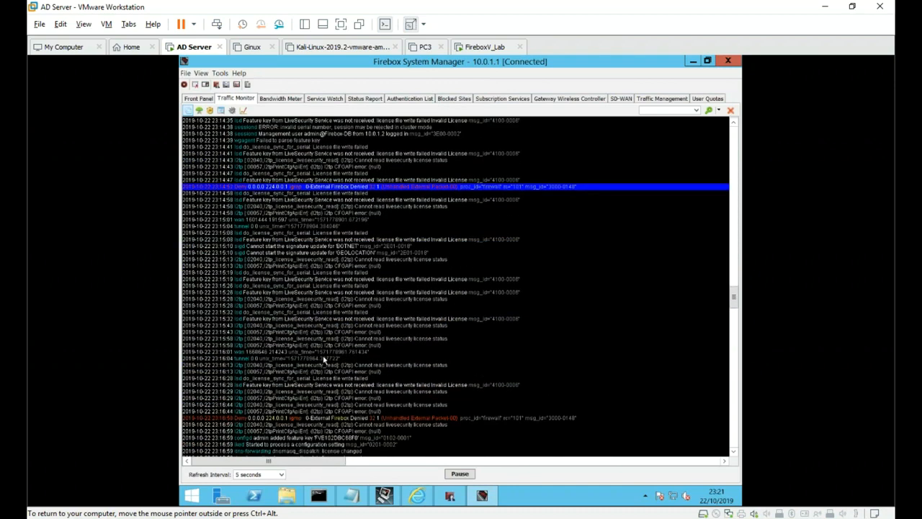
{"action": "scroll", "coordinate": [324, 360], "scroll_direction": "down", "scroll_amount": 8}
{"action": "scroll", "coordinate": [324, 360], "scroll_direction": "down", "scroll_amount": 3}
{"action": "left_click_drag", "start_coordinate": [732, 311], "coordinate": [734, 389]}
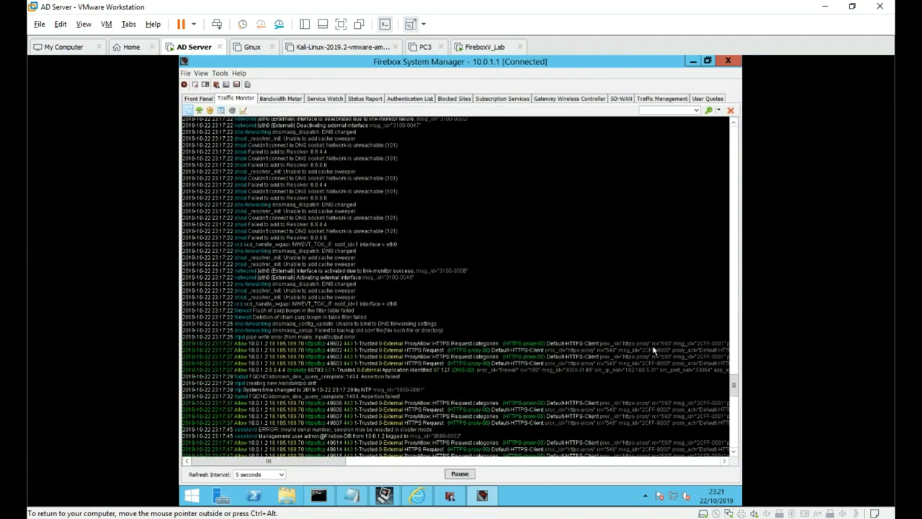
{"action": "left_click", "coordinate": [592, 350]}
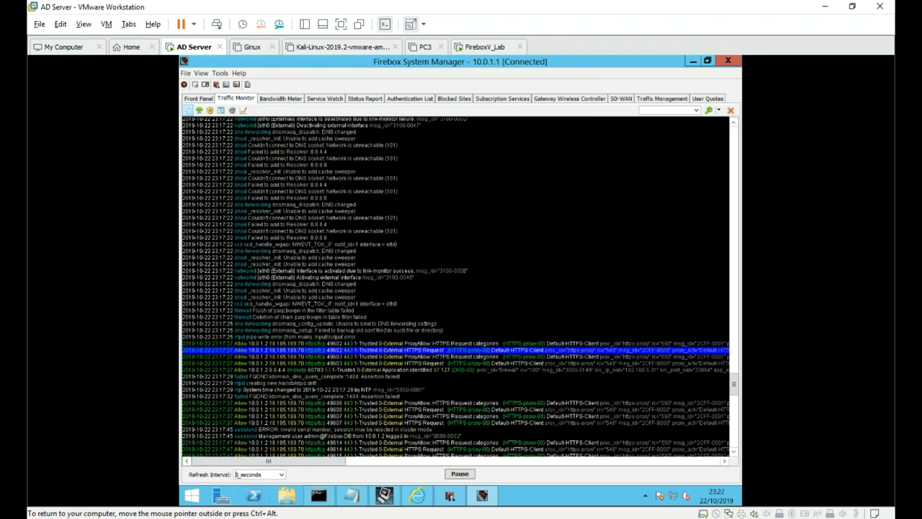
- Set a 1-second refresh, pause to select the 49885 HTTPS entry, resume, and filter on 'dhcp'
{"action": "key", "text": "Up"}
{"action": "left_click_drag", "start_coordinate": [733, 384], "coordinate": [734, 445]}
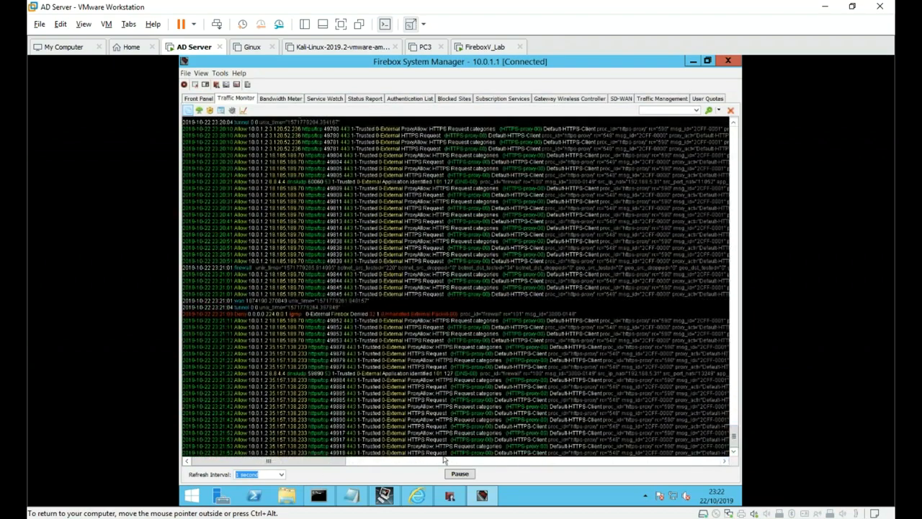
{"action": "left_click", "coordinate": [459, 474]}
{"action": "left_click", "coordinate": [440, 374]}
{"action": "left_click", "coordinate": [438, 400]}
{"action": "left_click", "coordinate": [459, 474]}
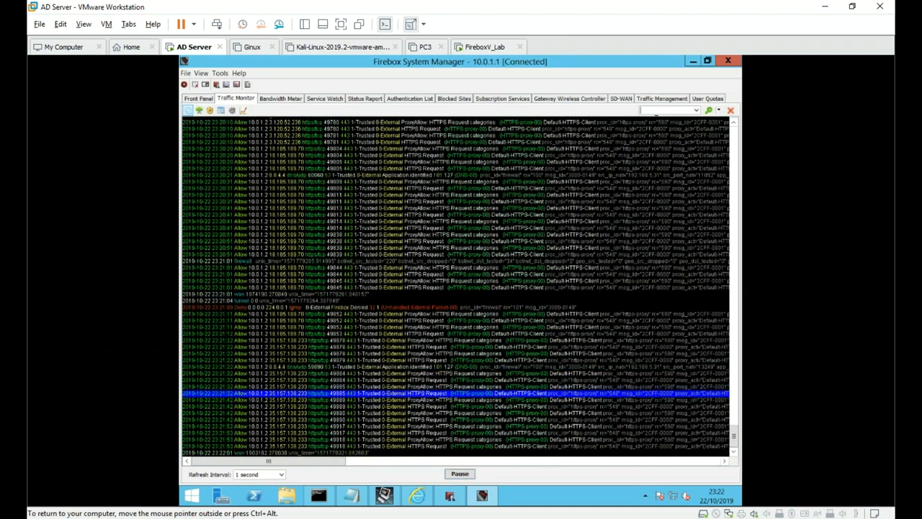
{"action": "left_click", "coordinate": [658, 111]}
{"action": "type", "text": "dhcp"}
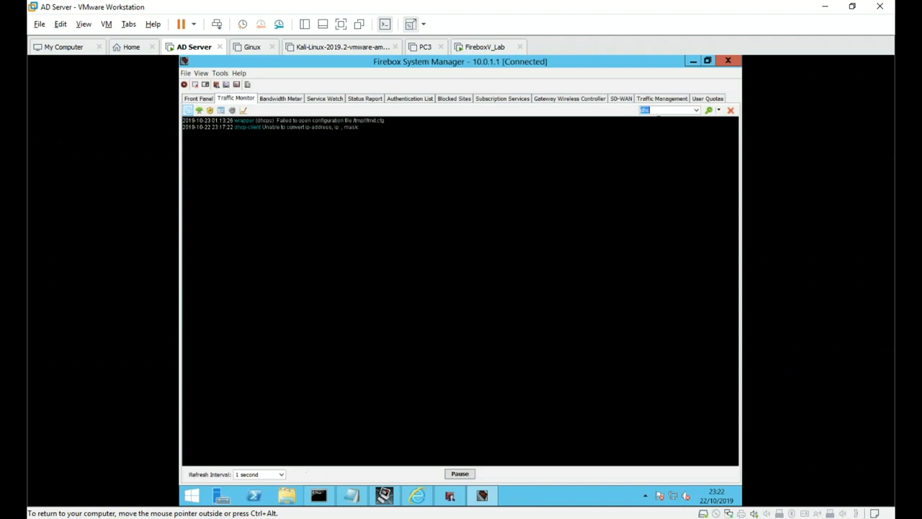
- Filter the log on 10.0.1.2, then clear the filter and scroll down the full log
{"action": "key", "text": "BackSpace"}
{"action": "type", "text": "10.0.1.2"}
{"action": "key", "text": "Return"}
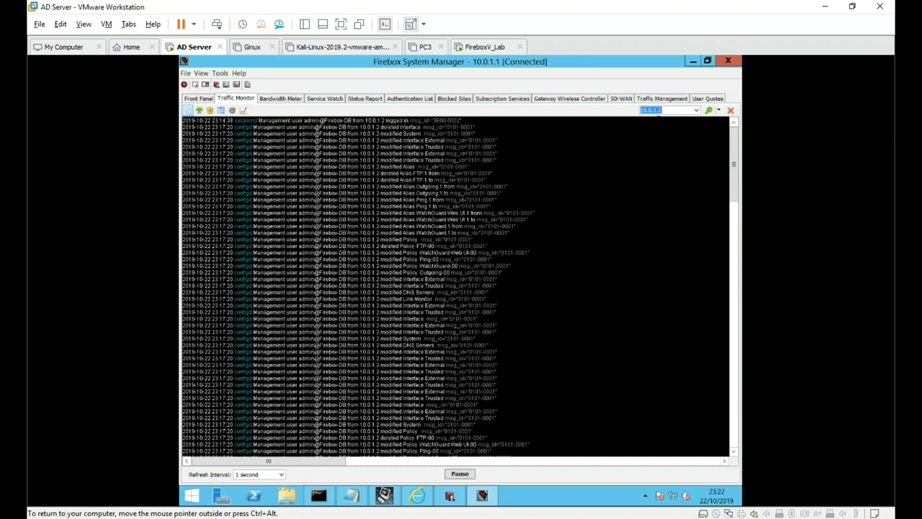
{"action": "key", "text": "BackSpace"}
{"action": "key", "text": "Return"}
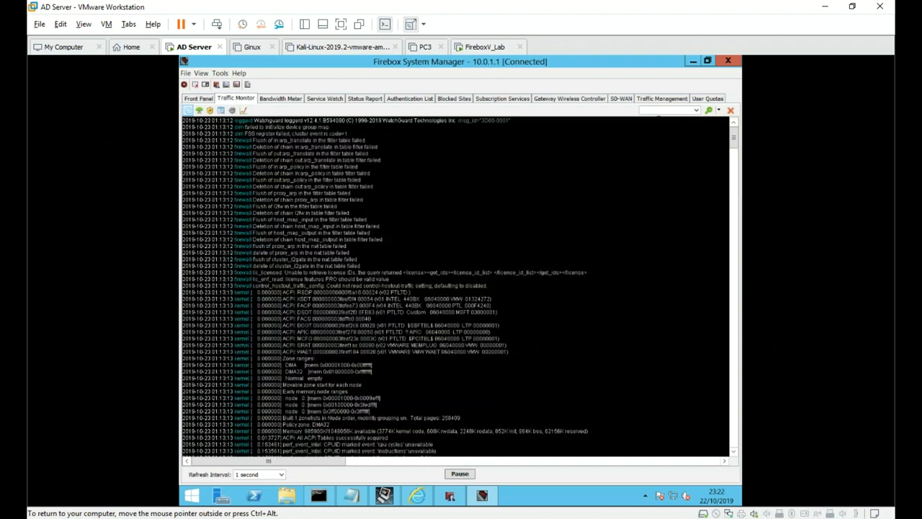
{"action": "left_click_drag", "start_coordinate": [734, 139], "coordinate": [727, 450]}
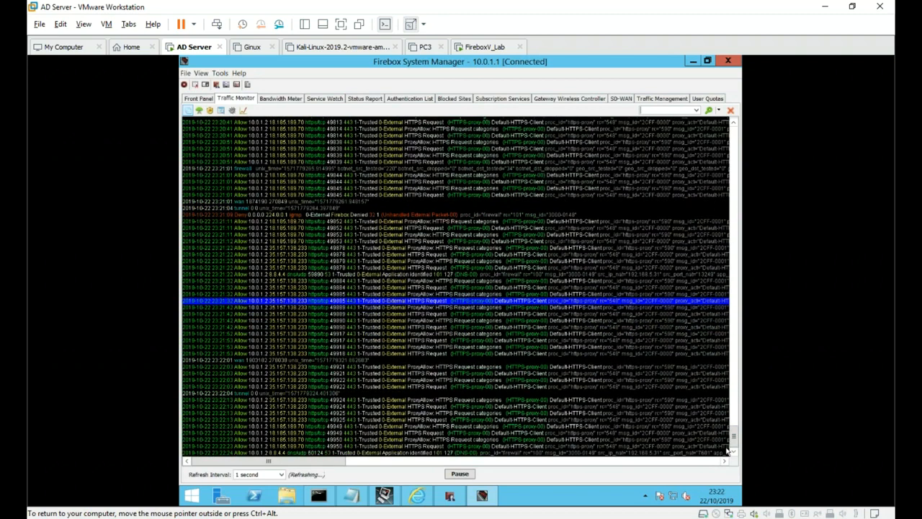
- In Traffic Monitor settings, set Maximum Log Messages to 25 thousand and enable regular expression filtering
{"action": "left_click", "coordinate": [186, 74]}
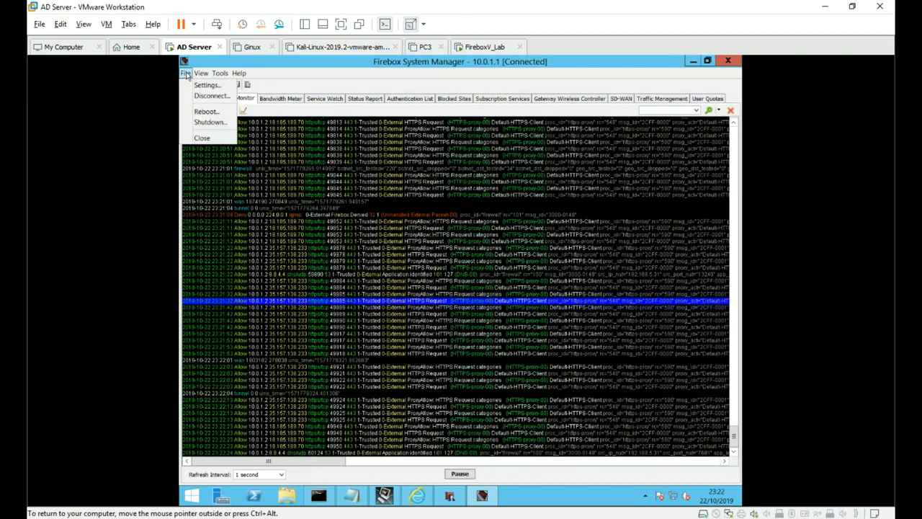
{"action": "left_click", "coordinate": [206, 85]}
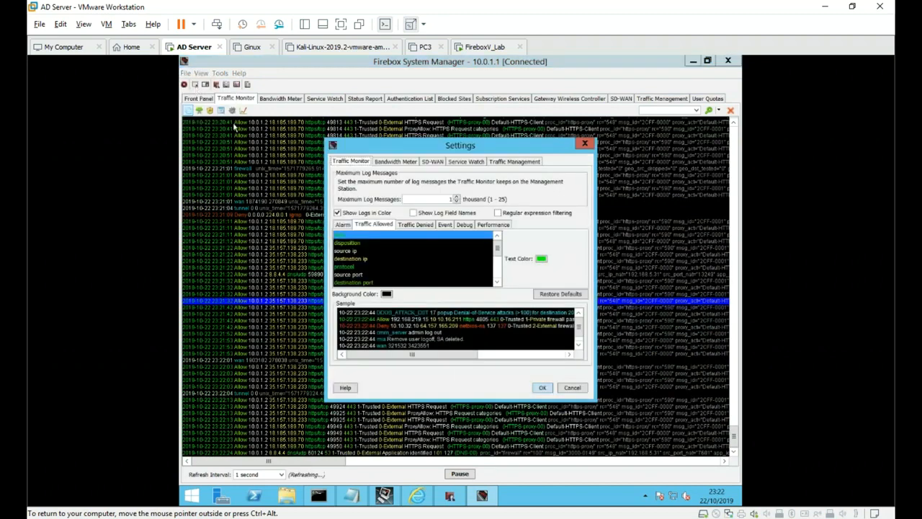
{"action": "double_click", "coordinate": [451, 199]}
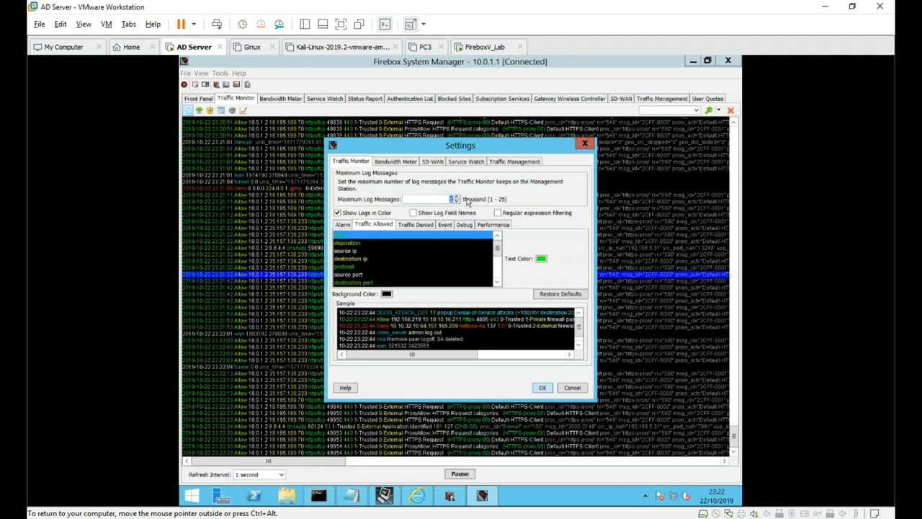
{"action": "type", "text": "25"}
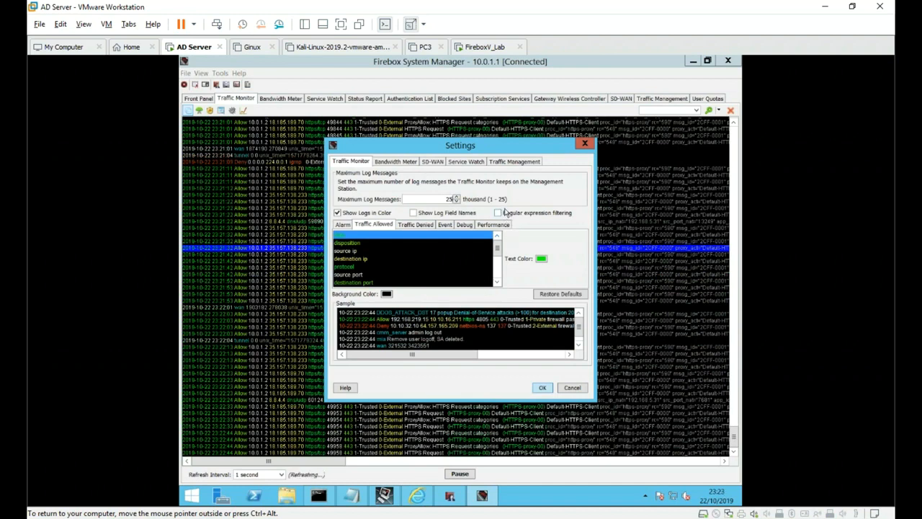
{"action": "left_click", "coordinate": [497, 213]}
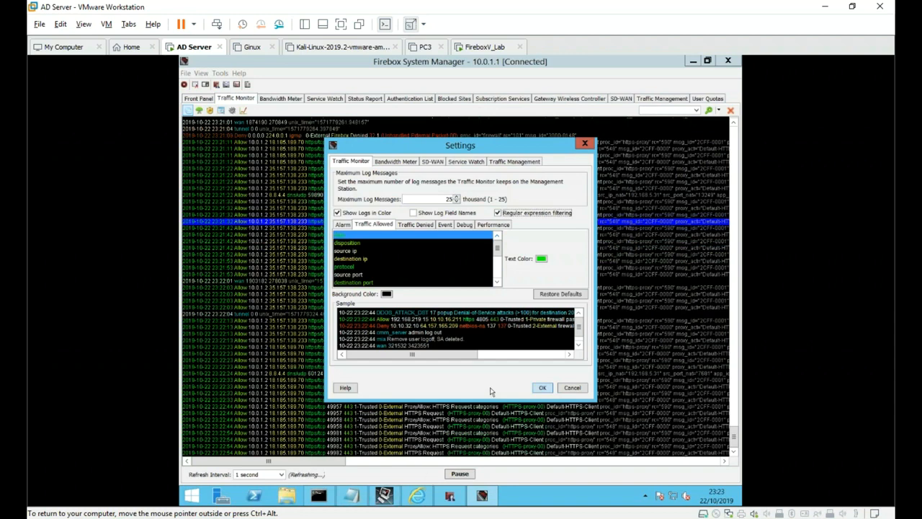
{"action": "left_click", "coordinate": [542, 388]}
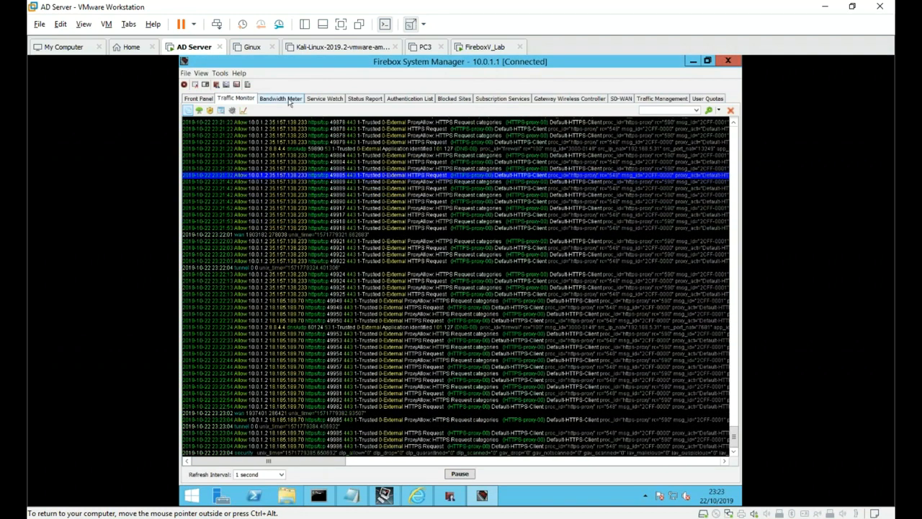
{"action": "left_click", "coordinate": [288, 100]}
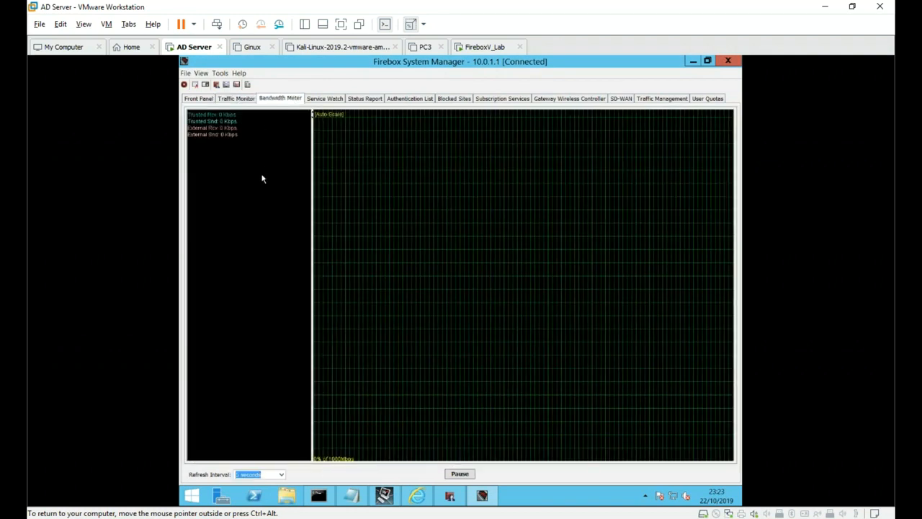
- Set the Bandwidth Meter graph to refresh every 1 second
{"action": "right_click", "coordinate": [262, 179]}
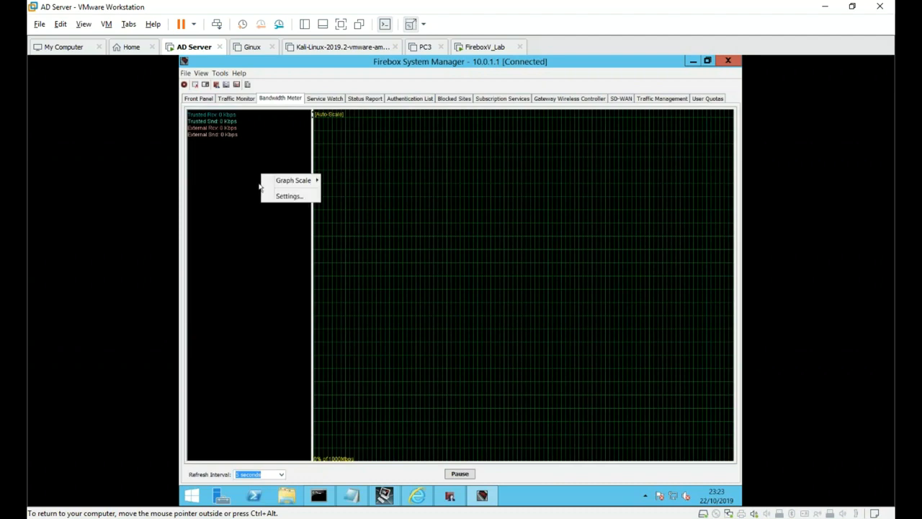
{"action": "left_click", "coordinate": [254, 406]}
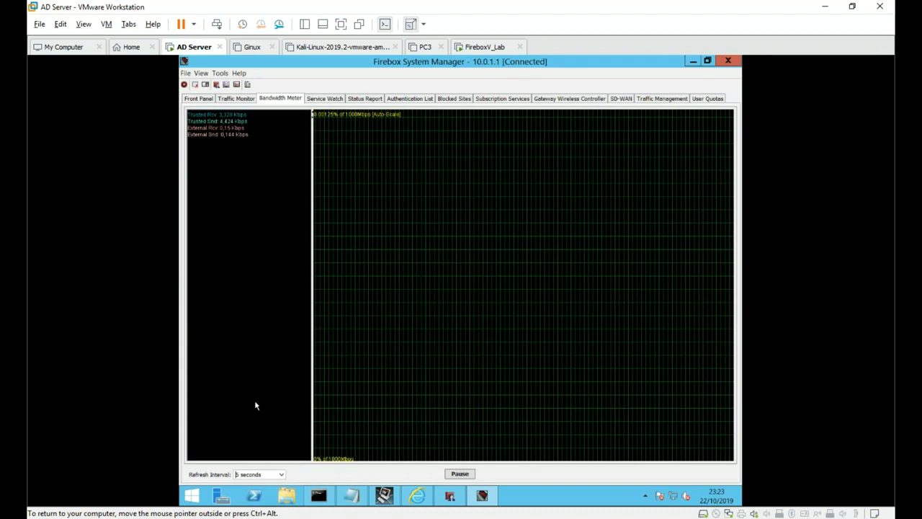
{"action": "key", "text": "Up"}
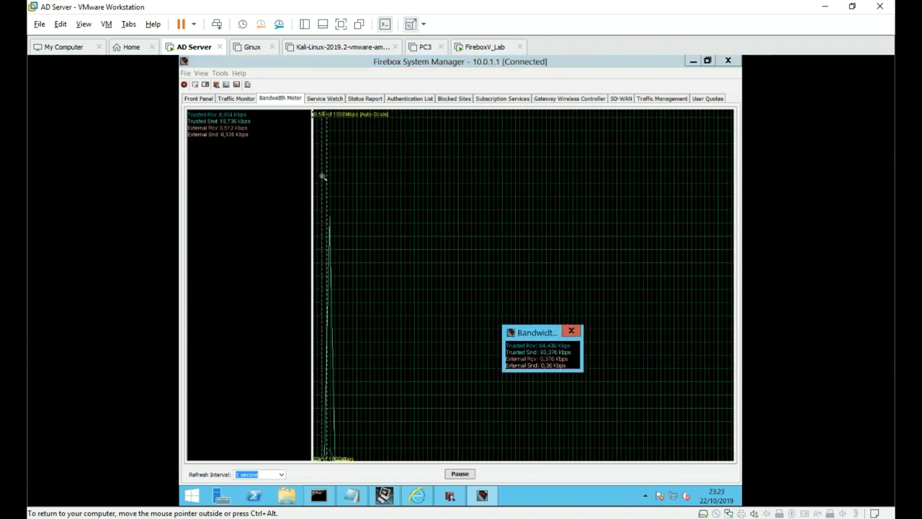
- Switch to Service Watch and set its refresh interval to 1 second
{"action": "left_click", "coordinate": [325, 98]}
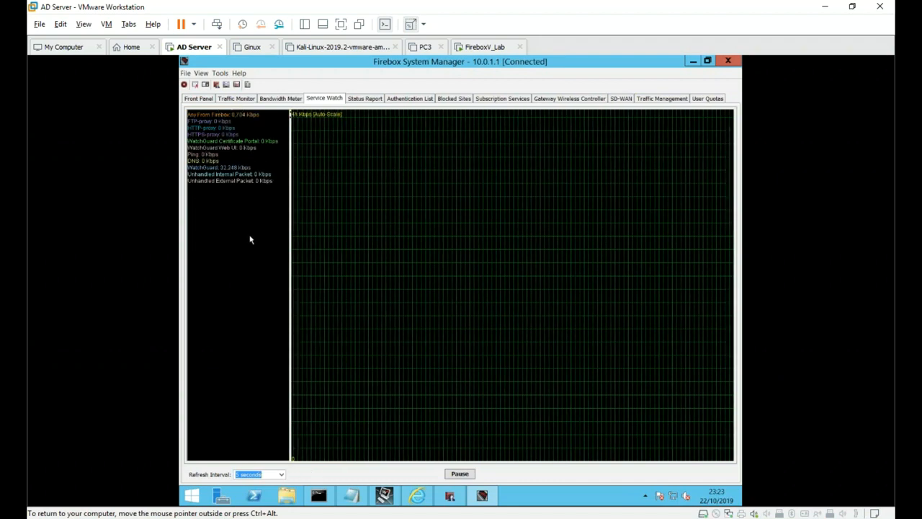
{"action": "key", "text": "Up"}
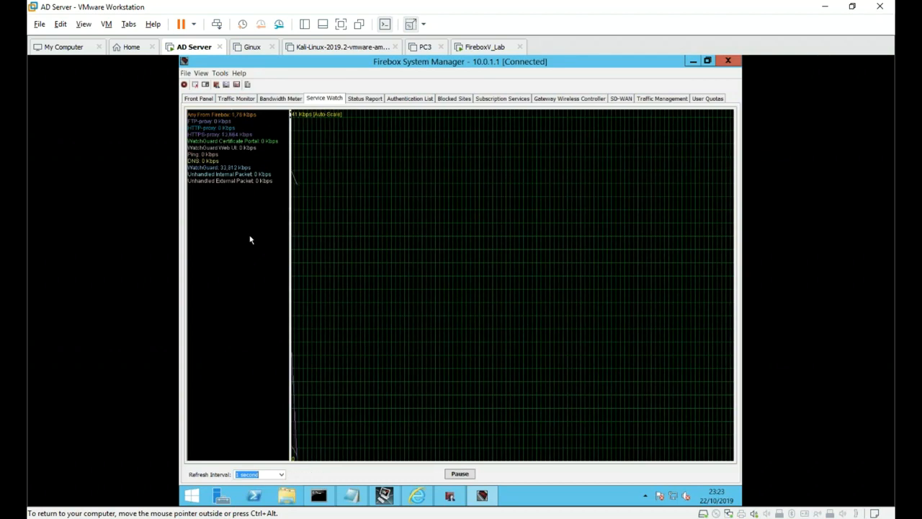
{"action": "left_click", "coordinate": [374, 100]}
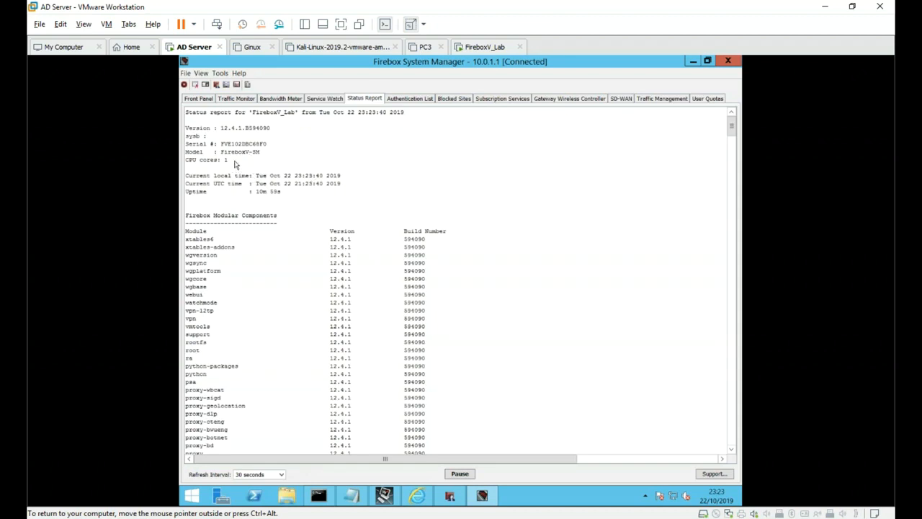
{"action": "left_click_drag", "start_coordinate": [211, 146], "coordinate": [265, 154]}
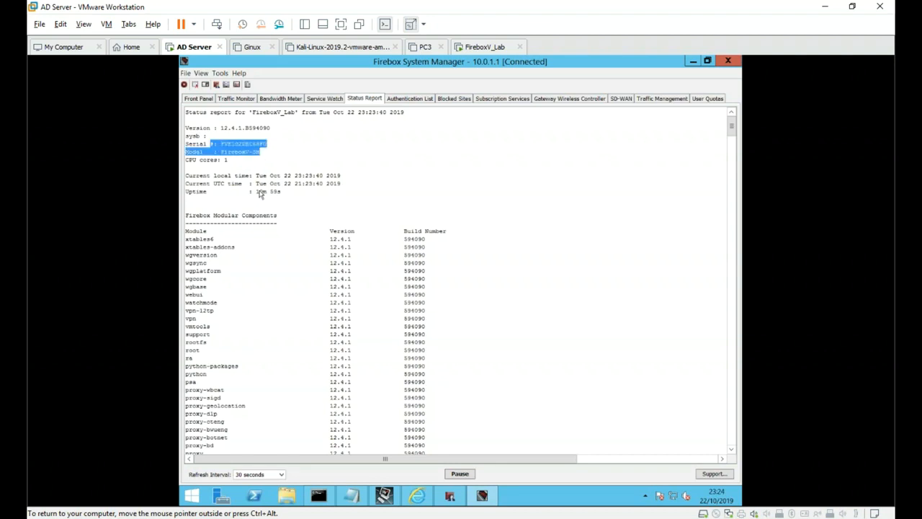
{"action": "left_click", "coordinate": [299, 277]}
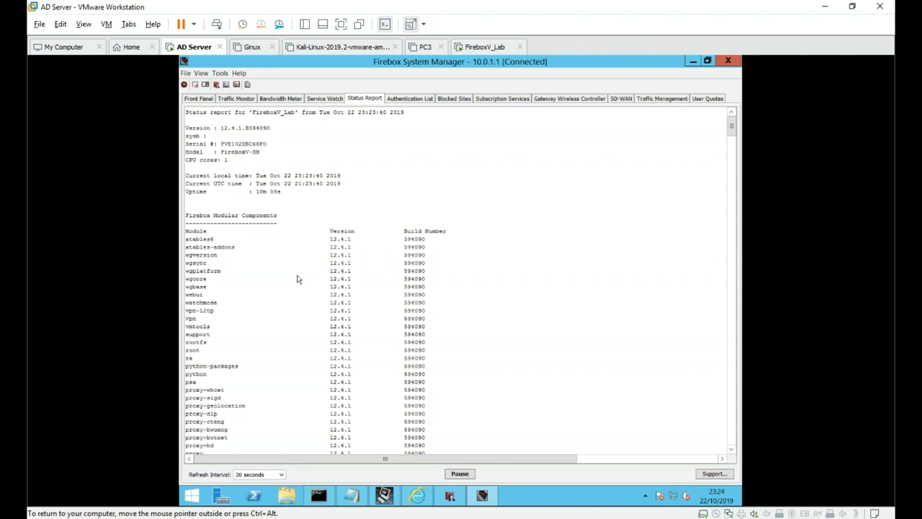
{"action": "scroll", "coordinate": [299, 309], "scroll_direction": "down", "scroll_amount": 2}
{"action": "scroll", "coordinate": [299, 308], "scroll_direction": "down", "scroll_amount": 10}
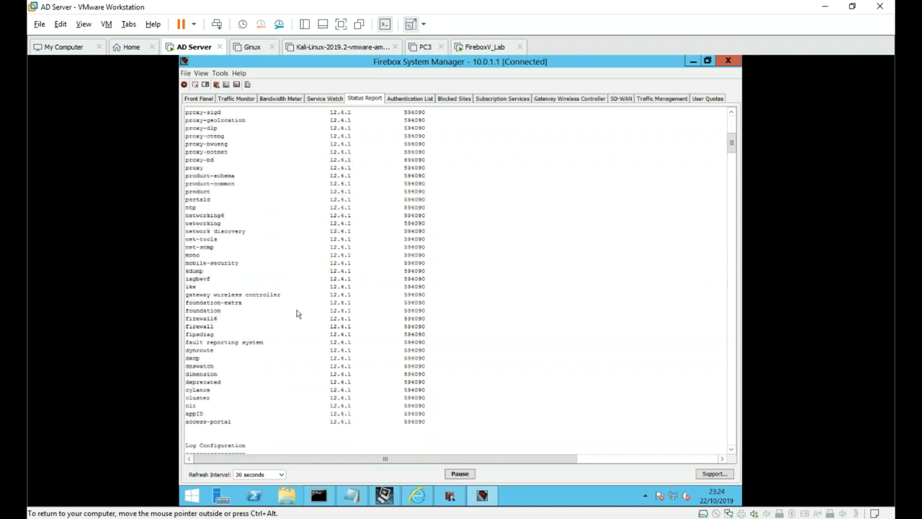
{"action": "scroll", "coordinate": [295, 313], "scroll_direction": "down", "scroll_amount": 14}
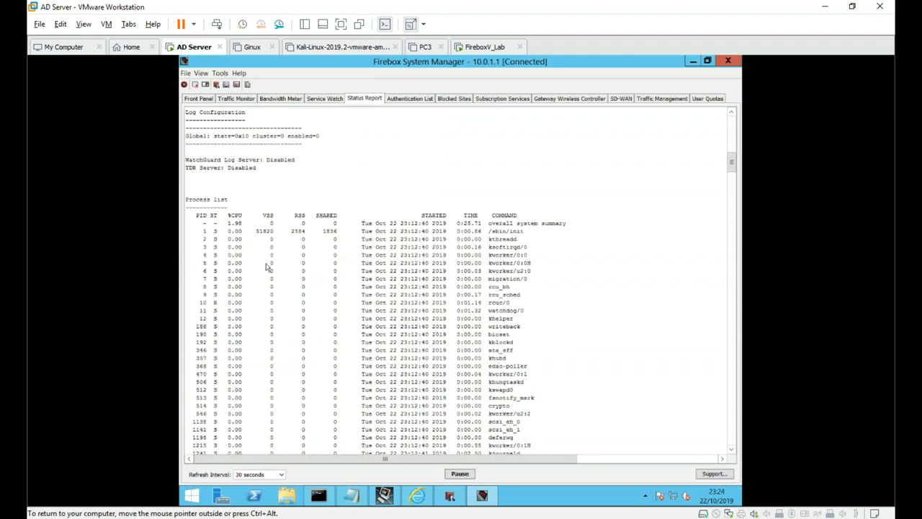
{"action": "scroll", "coordinate": [264, 319], "scroll_direction": "down", "scroll_amount": 10}
{"action": "scroll", "coordinate": [264, 319], "scroll_direction": "down", "scroll_amount": 14}
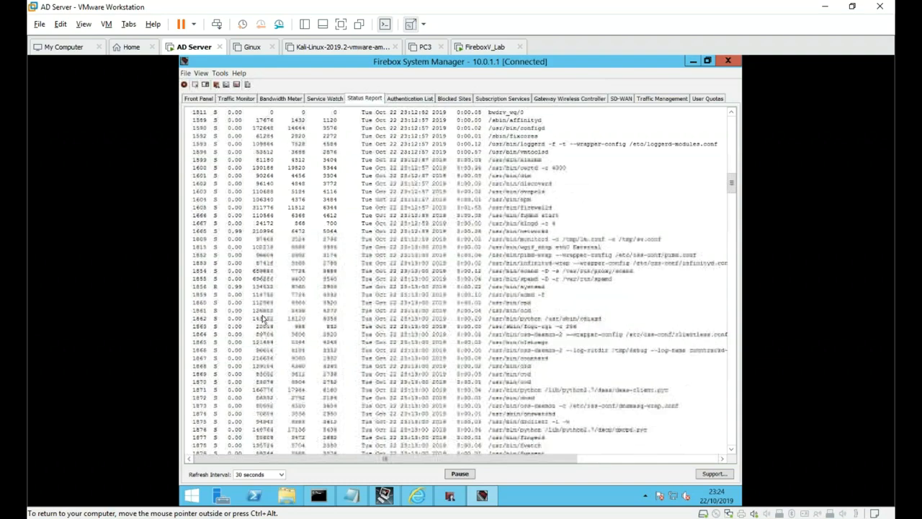
{"action": "scroll", "coordinate": [267, 335], "scroll_direction": "down", "scroll_amount": 6}
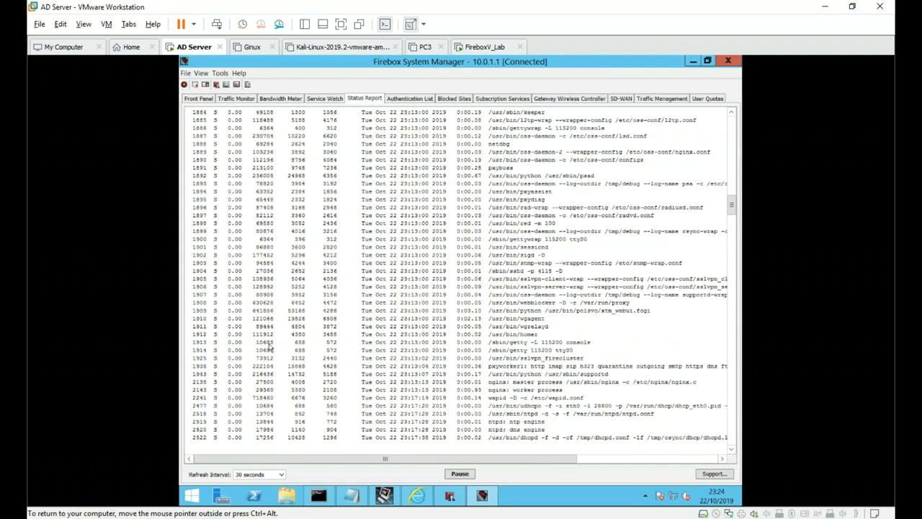
{"action": "scroll", "coordinate": [268, 348], "scroll_direction": "down", "scroll_amount": 12}
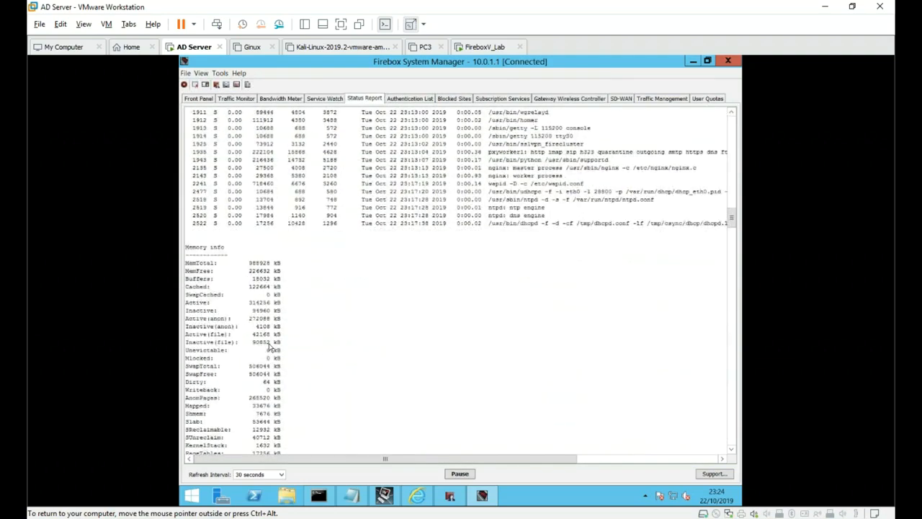
{"action": "scroll", "coordinate": [268, 343], "scroll_direction": "down", "scroll_amount": 12}
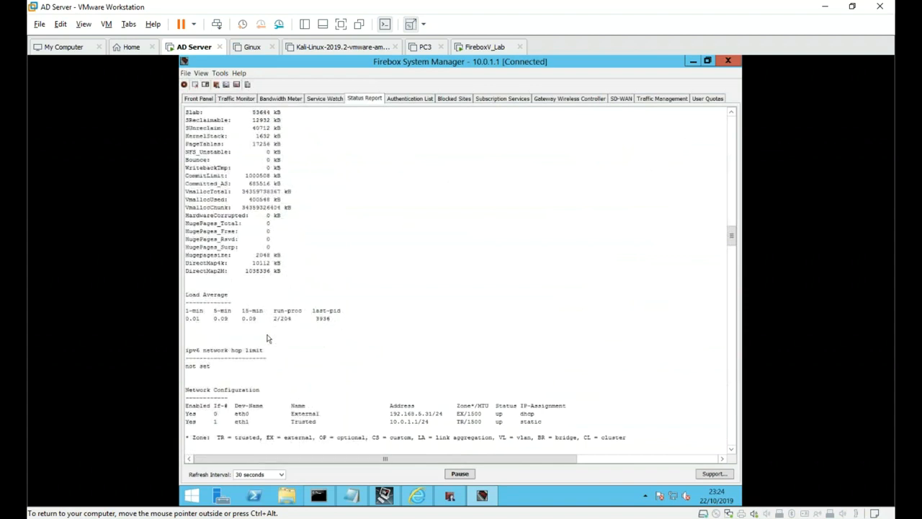
{"action": "scroll", "coordinate": [267, 338], "scroll_direction": "down", "scroll_amount": 1}
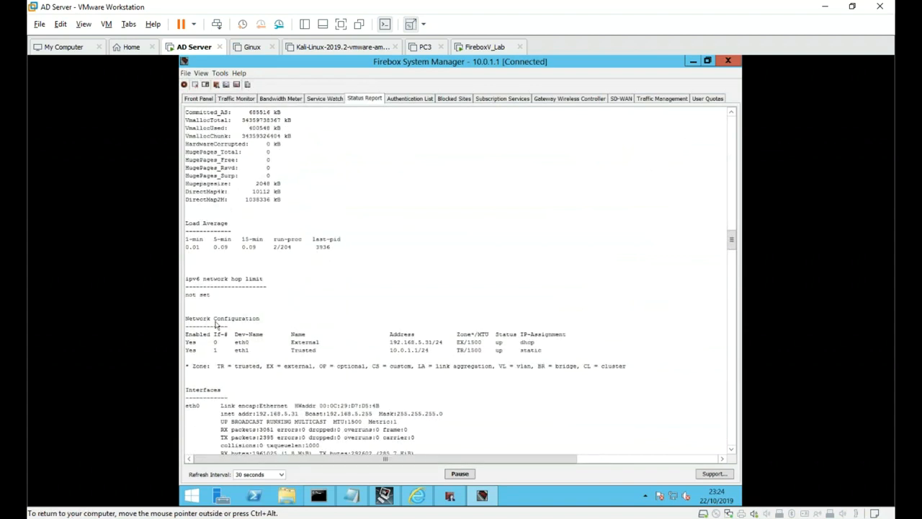
{"action": "left_click_drag", "start_coordinate": [214, 318], "coordinate": [255, 367]}
{"action": "scroll", "coordinate": [255, 364], "scroll_direction": "down", "scroll_amount": 11}
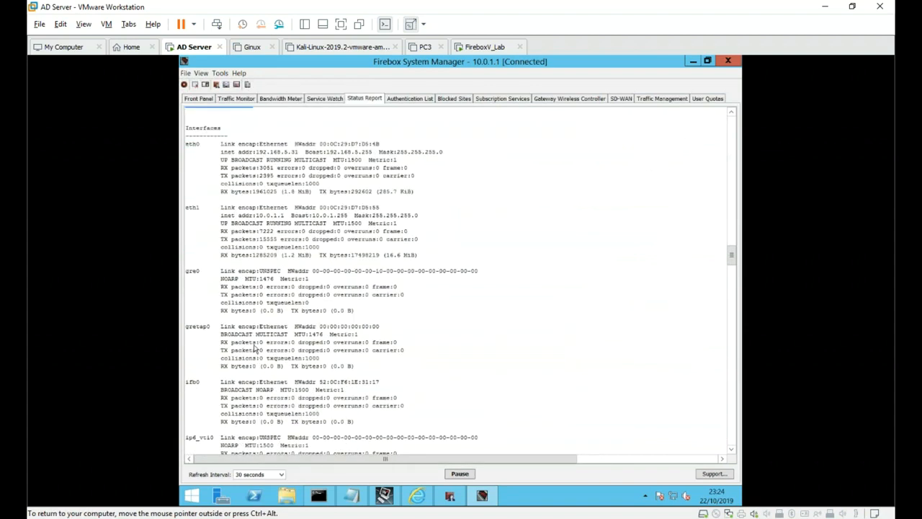
{"action": "left_click_drag", "start_coordinate": [239, 154], "coordinate": [261, 365]}
{"action": "scroll", "coordinate": [261, 364], "scroll_direction": "down", "scroll_amount": 20}
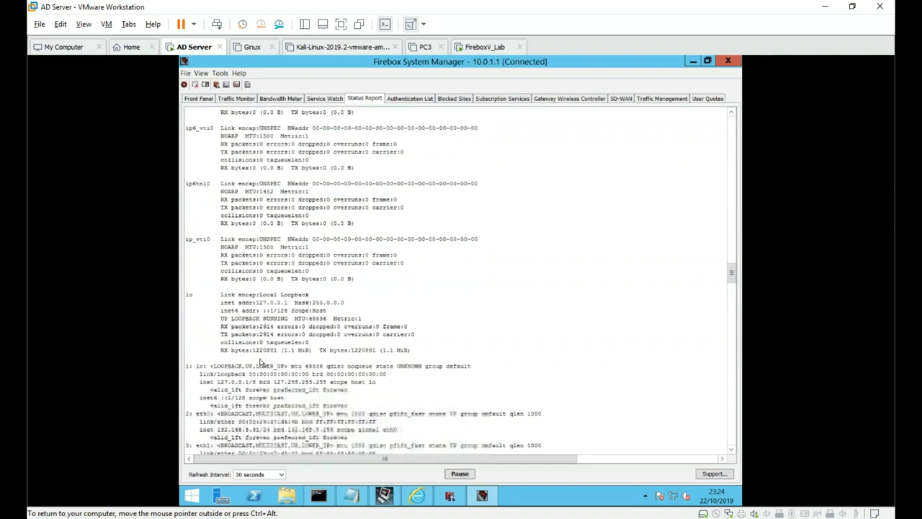
{"action": "scroll", "coordinate": [261, 364], "scroll_direction": "down", "scroll_amount": 9}
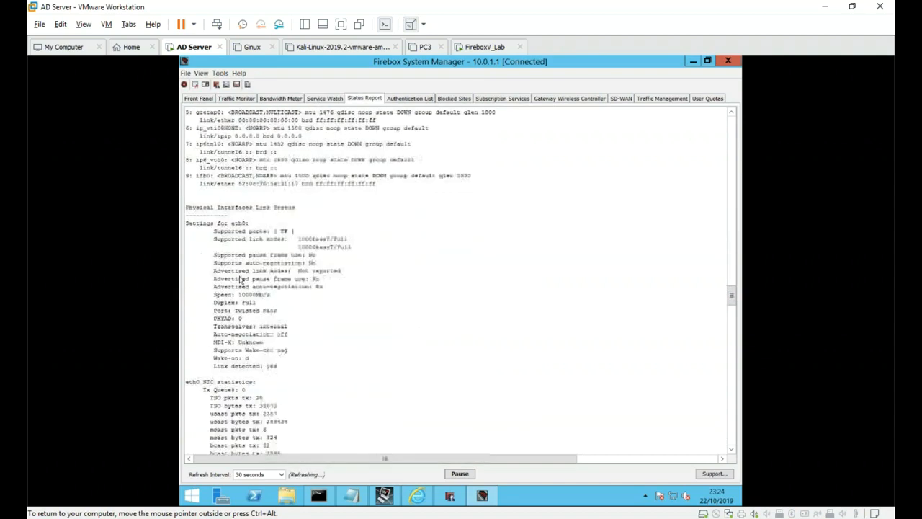
{"action": "left_click_drag", "start_coordinate": [218, 223], "coordinate": [283, 375]}
{"action": "scroll", "coordinate": [283, 374], "scroll_direction": "down", "scroll_amount": 3}
{"action": "left_click", "coordinate": [338, 227]}
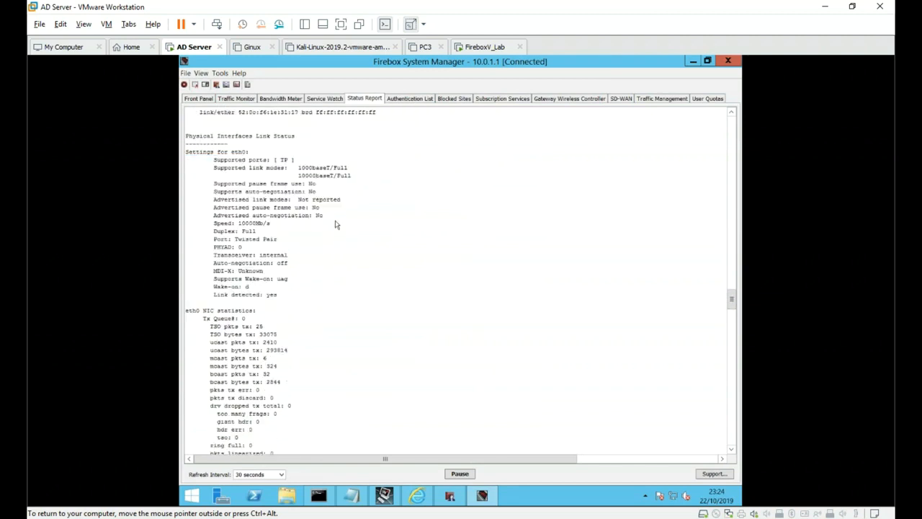
{"action": "left_click_drag", "start_coordinate": [249, 218], "coordinate": [290, 230]}
{"action": "left_click", "coordinate": [248, 222]}
{"action": "scroll", "coordinate": [319, 232], "scroll_direction": "down", "scroll_amount": 4}
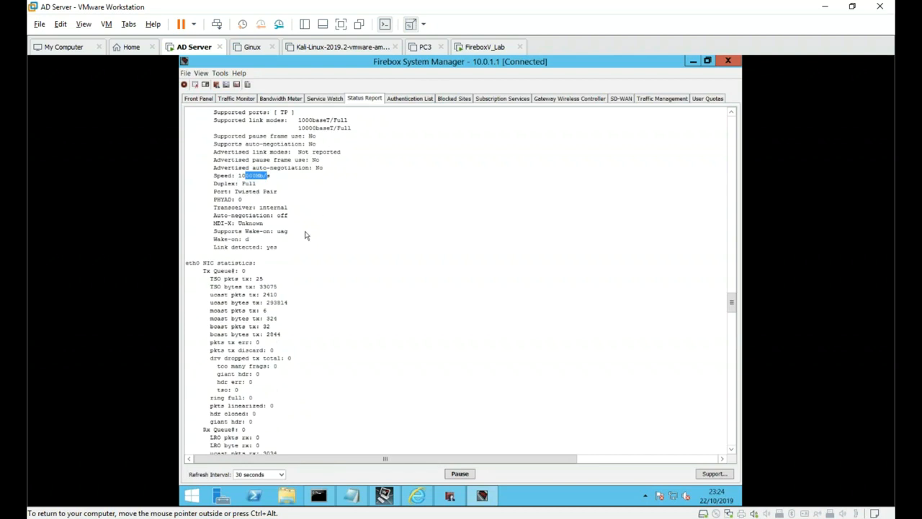
{"action": "scroll", "coordinate": [305, 235], "scroll_direction": "down", "scroll_amount": 12}
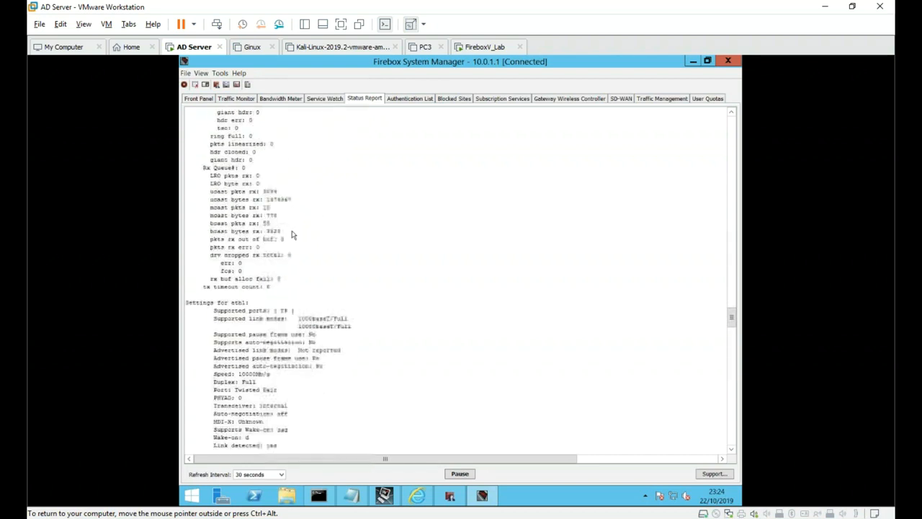
{"action": "scroll", "coordinate": [292, 235], "scroll_direction": "down", "scroll_amount": 3}
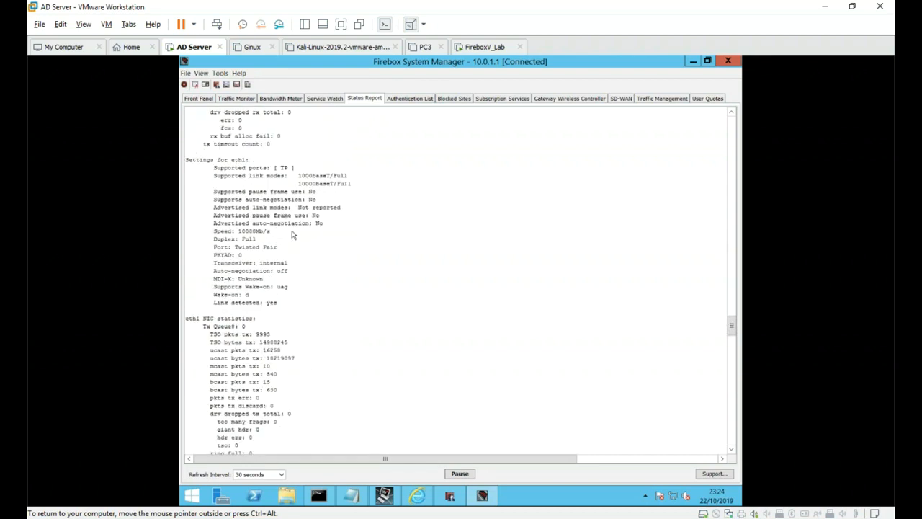
{"action": "scroll", "coordinate": [291, 235], "scroll_direction": "down", "scroll_amount": 5}
{"action": "scroll", "coordinate": [293, 234], "scroll_direction": "down", "scroll_amount": 1}
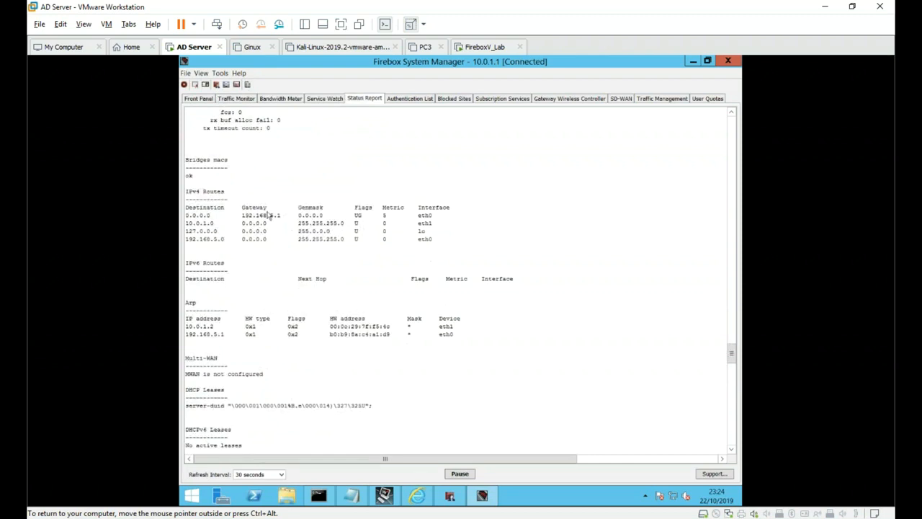
{"action": "left_click_drag", "start_coordinate": [188, 192], "coordinate": [236, 246]}
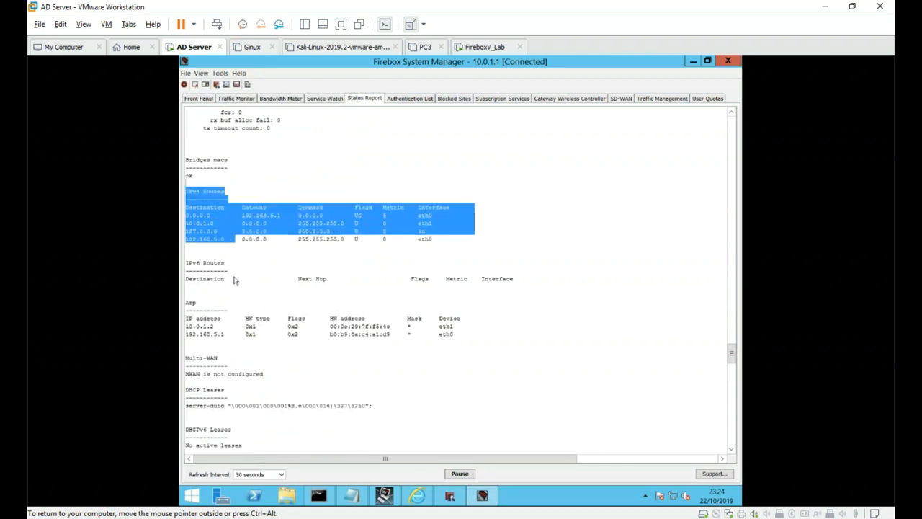
{"action": "scroll", "coordinate": [227, 302], "scroll_direction": "down", "scroll_amount": 2}
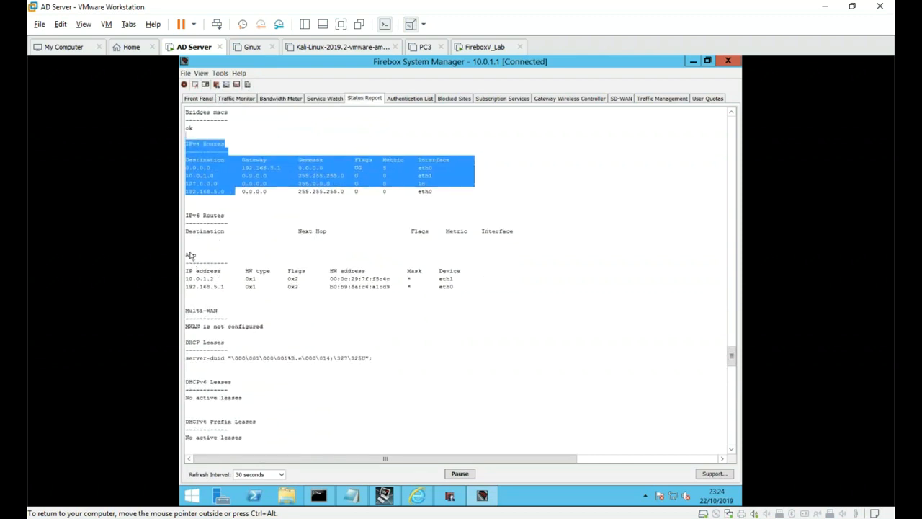
{"action": "left_click_drag", "start_coordinate": [187, 255], "coordinate": [240, 300]}
{"action": "scroll", "coordinate": [239, 299], "scroll_direction": "down", "scroll_amount": 3}
{"action": "left_click_drag", "start_coordinate": [204, 246], "coordinate": [260, 303]}
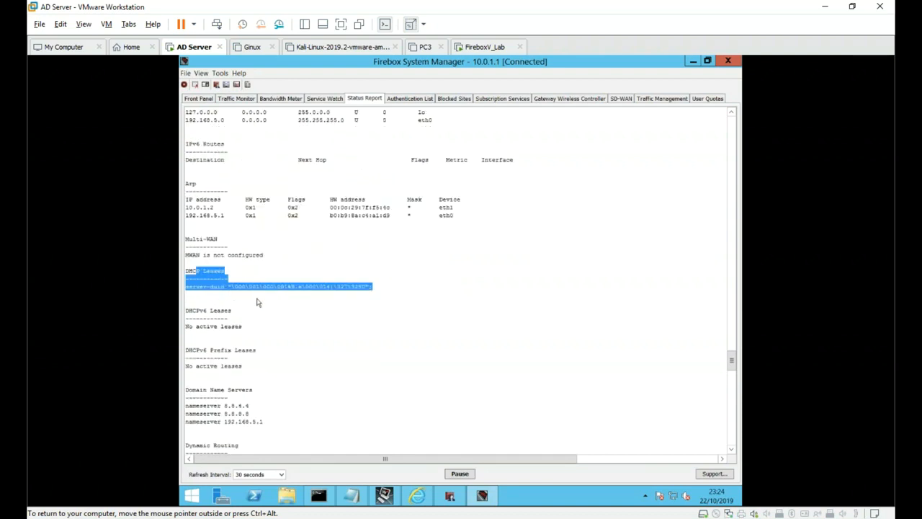
{"action": "scroll", "coordinate": [256, 309], "scroll_direction": "down", "scroll_amount": 6}
{"action": "scroll", "coordinate": [257, 309], "scroll_direction": "down", "scroll_amount": 2}
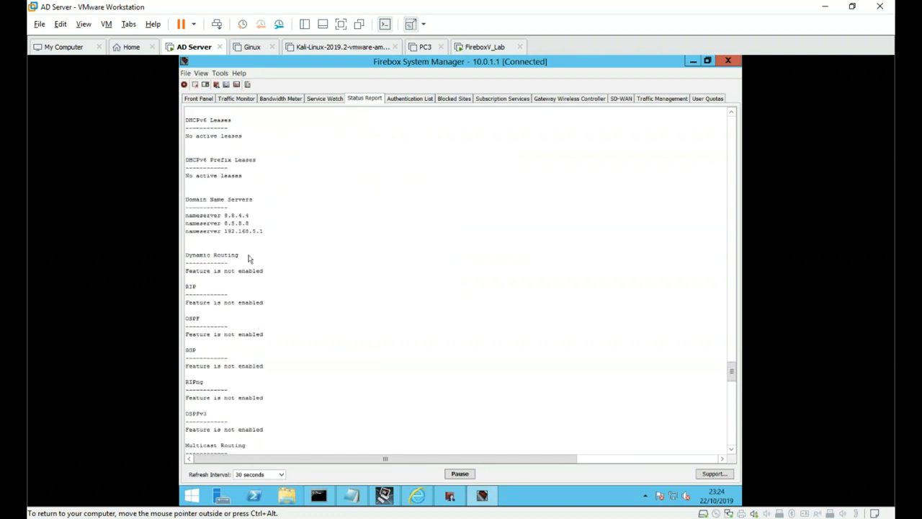
{"action": "left_click_drag", "start_coordinate": [211, 208], "coordinate": [234, 243]}
{"action": "scroll", "coordinate": [216, 239], "scroll_direction": "down", "scroll_amount": 4}
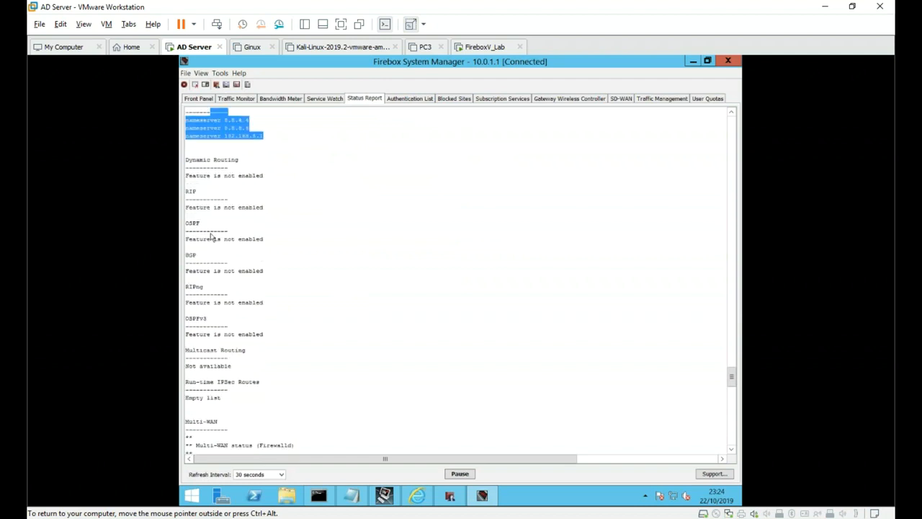
{"action": "left_click_drag", "start_coordinate": [196, 191], "coordinate": [264, 382]}
{"action": "scroll", "coordinate": [281, 384], "scroll_direction": "down", "scroll_amount": 6}
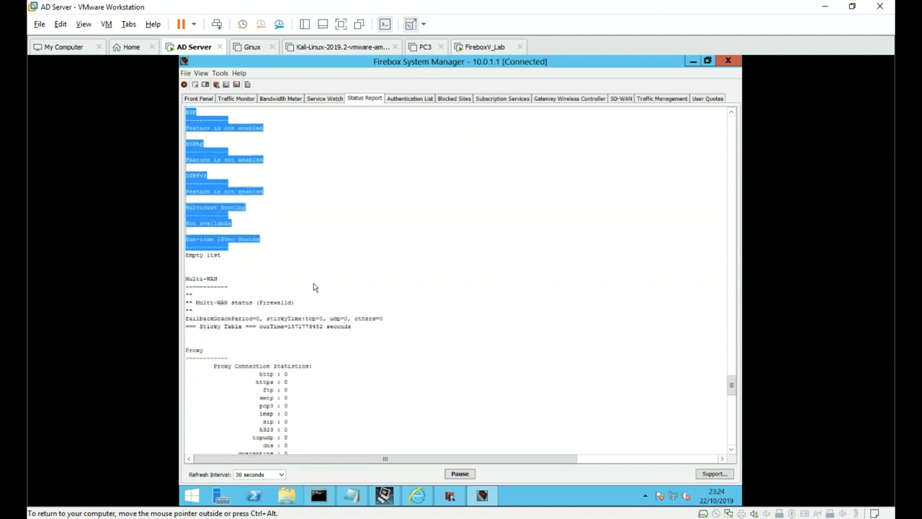
{"action": "scroll", "coordinate": [356, 220], "scroll_direction": "down", "scroll_amount": 6}
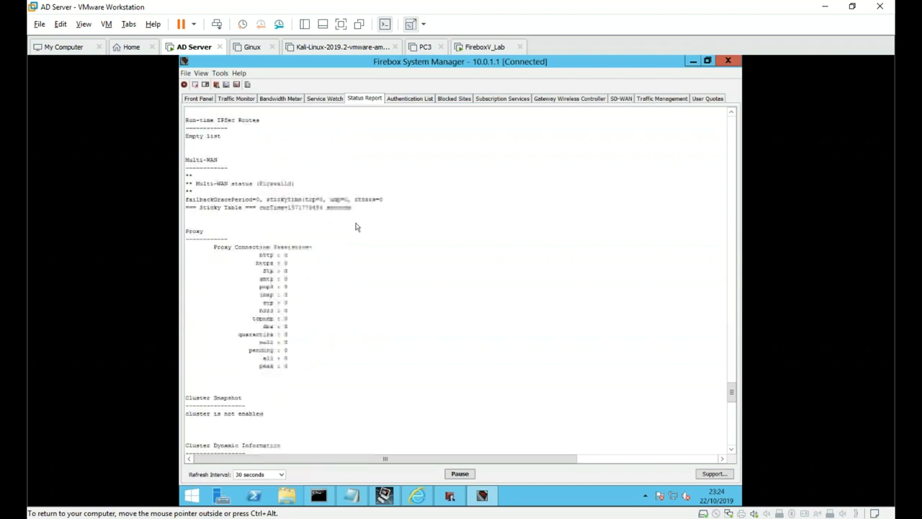
{"action": "left_click_drag", "start_coordinate": [248, 230], "coordinate": [337, 356]}
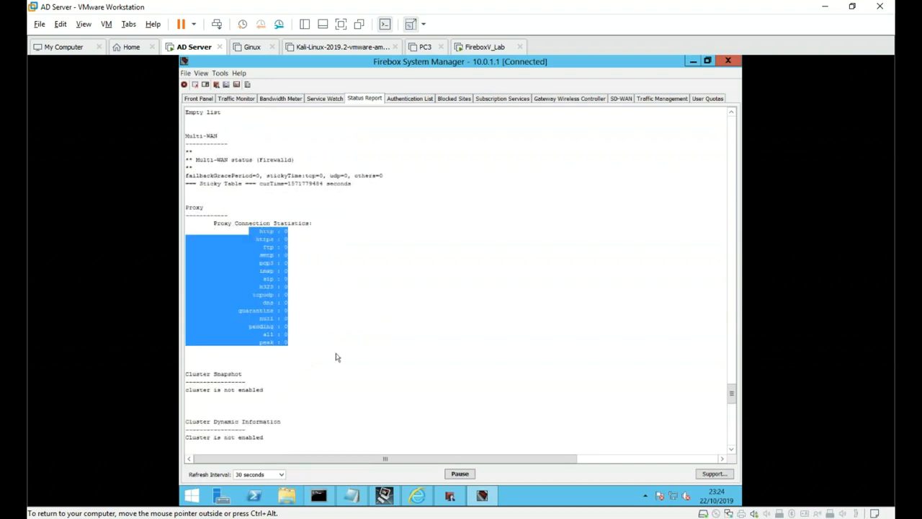
{"action": "scroll", "coordinate": [342, 306], "scroll_direction": "down", "scroll_amount": 5}
{"action": "scroll", "coordinate": [342, 306], "scroll_direction": "down", "scroll_amount": 4}
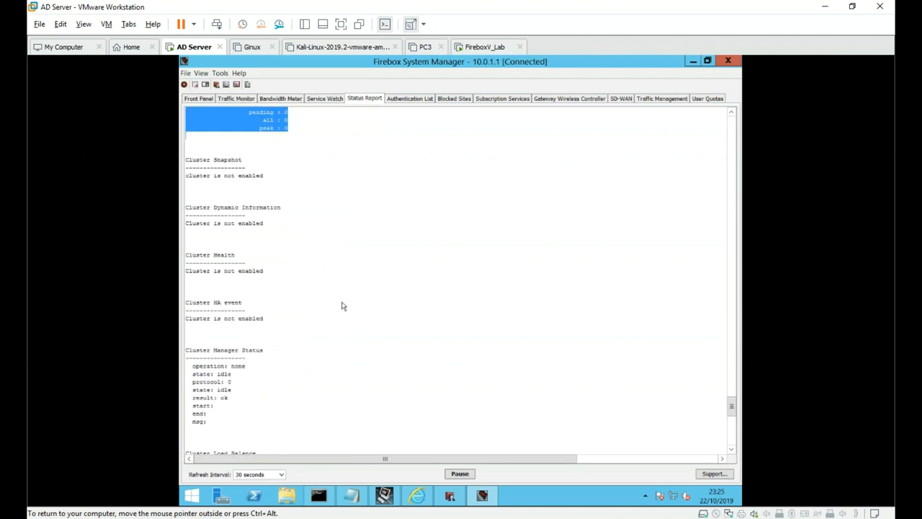
{"action": "scroll", "coordinate": [342, 306], "scroll_direction": "down", "scroll_amount": 7}
{"action": "left_click_drag", "start_coordinate": [201, 184], "coordinate": [250, 335]}
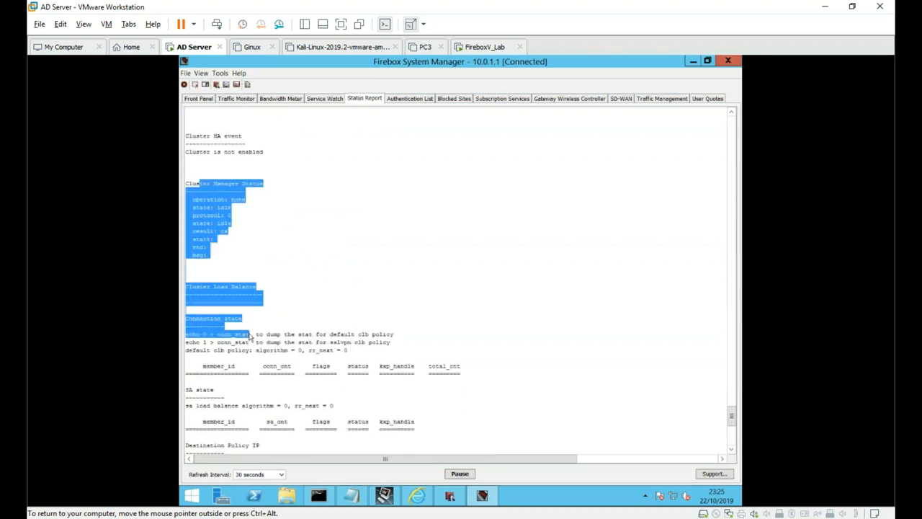
{"action": "scroll", "coordinate": [281, 226], "scroll_direction": "down", "scroll_amount": 14}
{"action": "scroll", "coordinate": [294, 298], "scroll_direction": "up", "scroll_amount": 8}
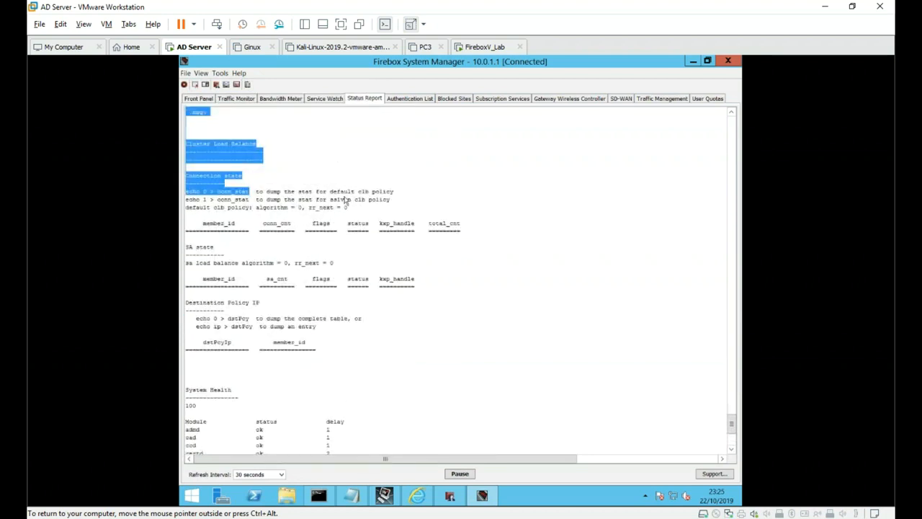
{"action": "left_click", "coordinate": [392, 185]}
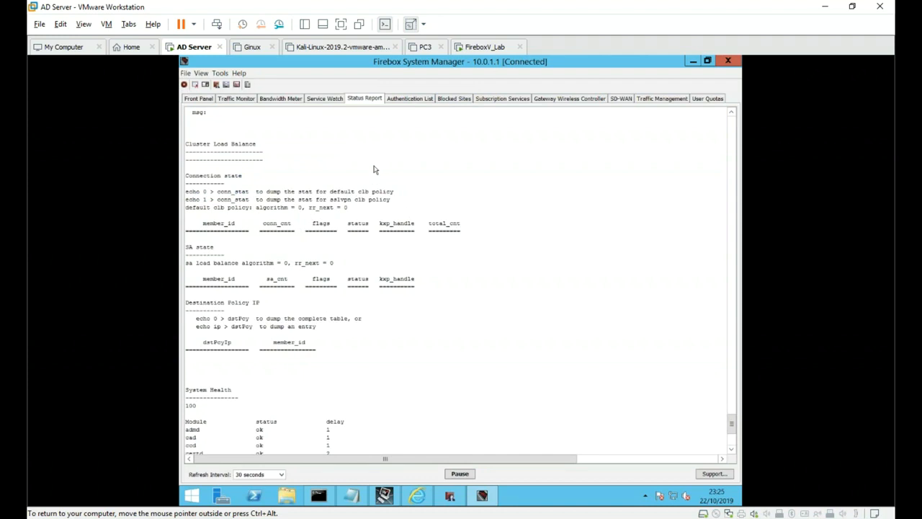
- Search the status report for 10.0.1.2 and step to its entry in the Arp table
{"action": "key", "text": "ctrl+f"}
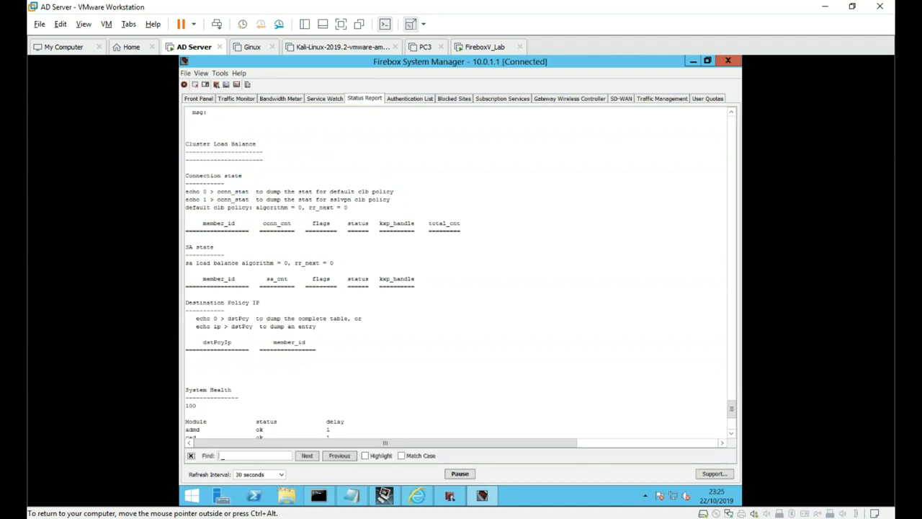
{"action": "type", "text": "10.0.1.2"}
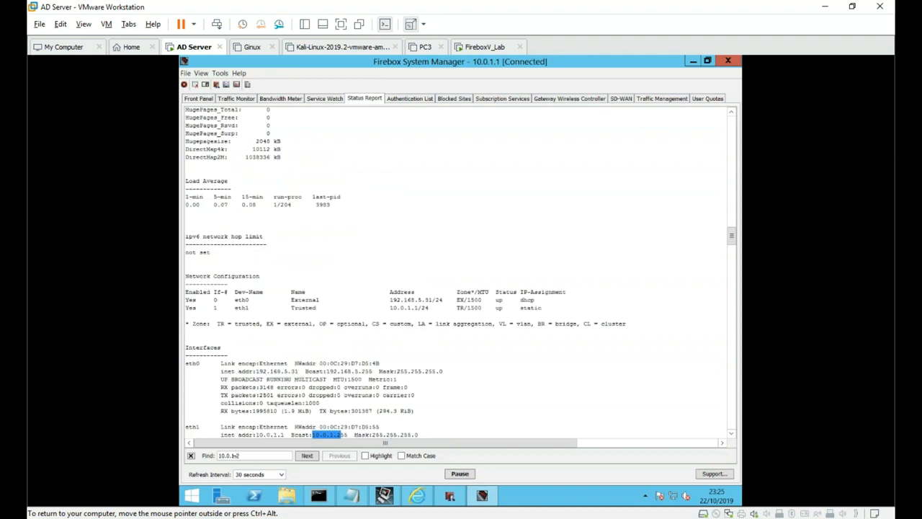
{"action": "scroll", "coordinate": [371, 353], "scroll_direction": "down", "scroll_amount": 4}
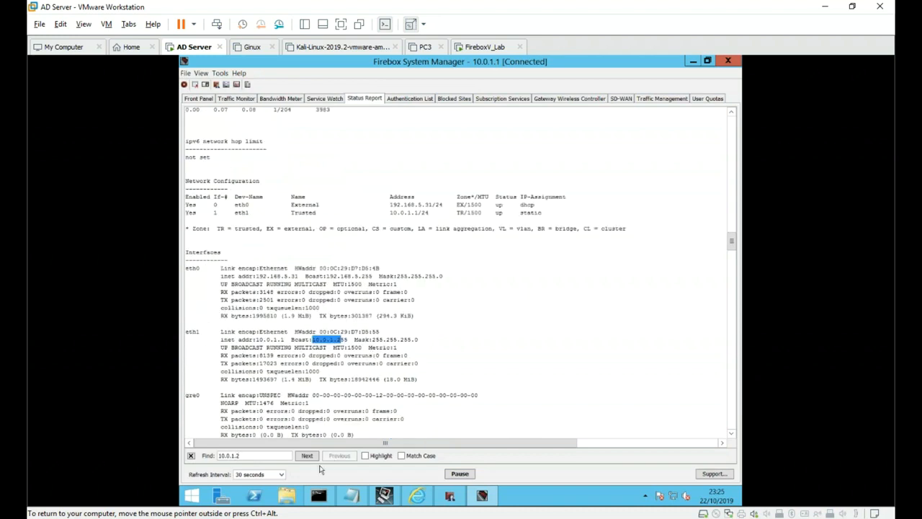
{"action": "left_click", "coordinate": [309, 458]}
{"action": "left_click", "coordinate": [309, 458]}
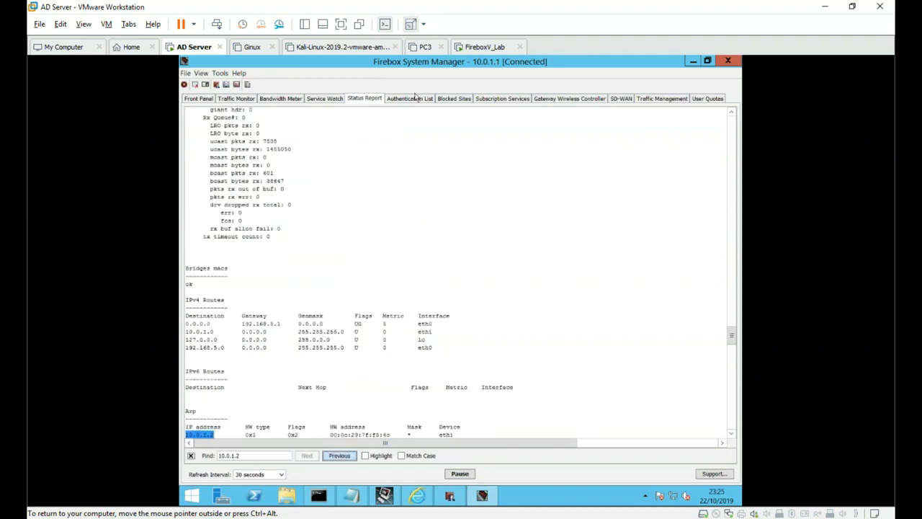
{"action": "left_click", "coordinate": [409, 97]}
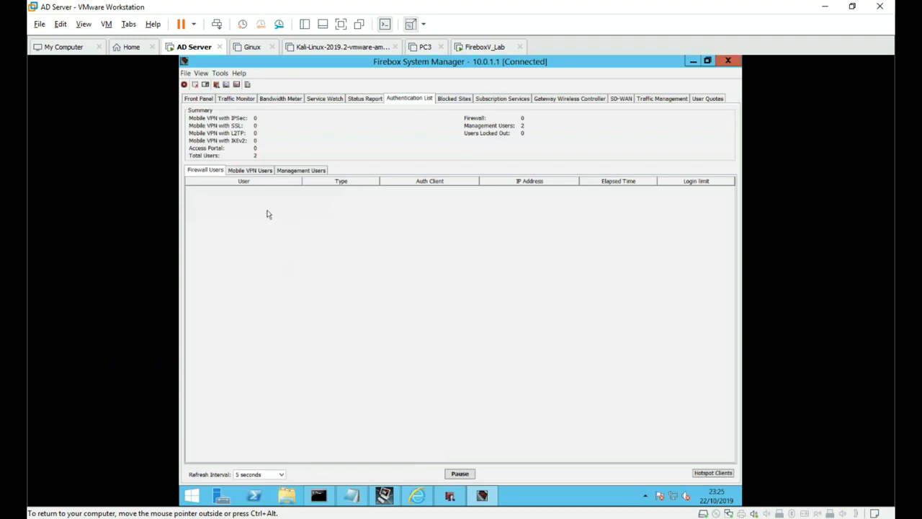
- Review the Mobile VPN and Management Users sub-lists of the Authentication List
{"action": "left_click", "coordinate": [248, 172]}
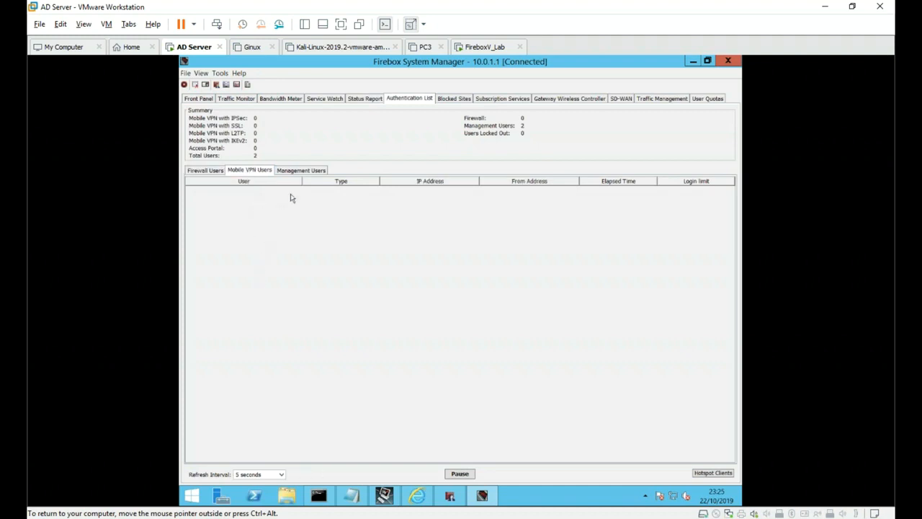
{"action": "left_click", "coordinate": [298, 171]}
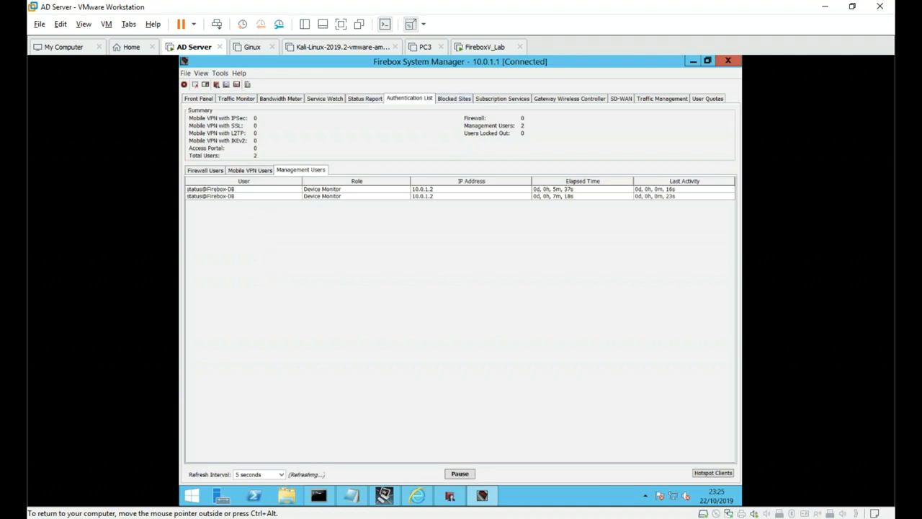
{"action": "left_click", "coordinate": [459, 99]}
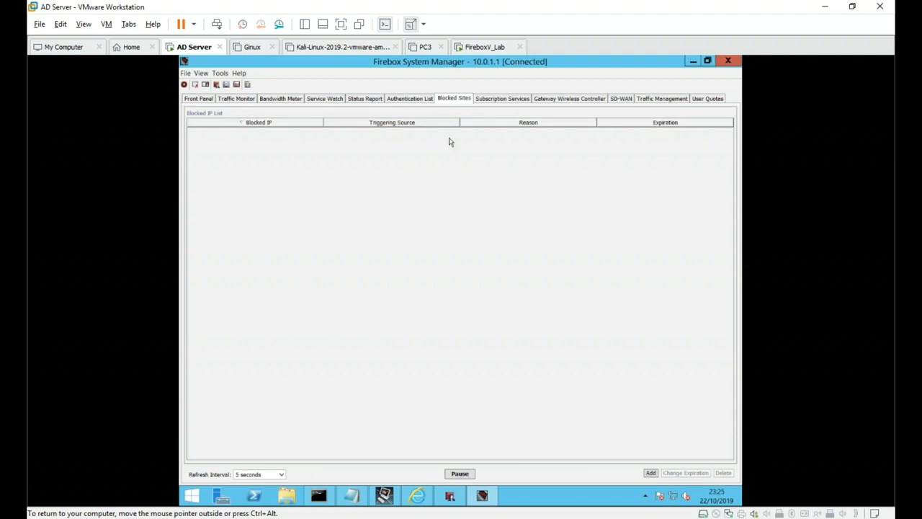
- From a Traffic Monitor log entry, start blocking destination 35.157.212.185, then cancel the expiration dialog
{"action": "left_click", "coordinate": [236, 98]}
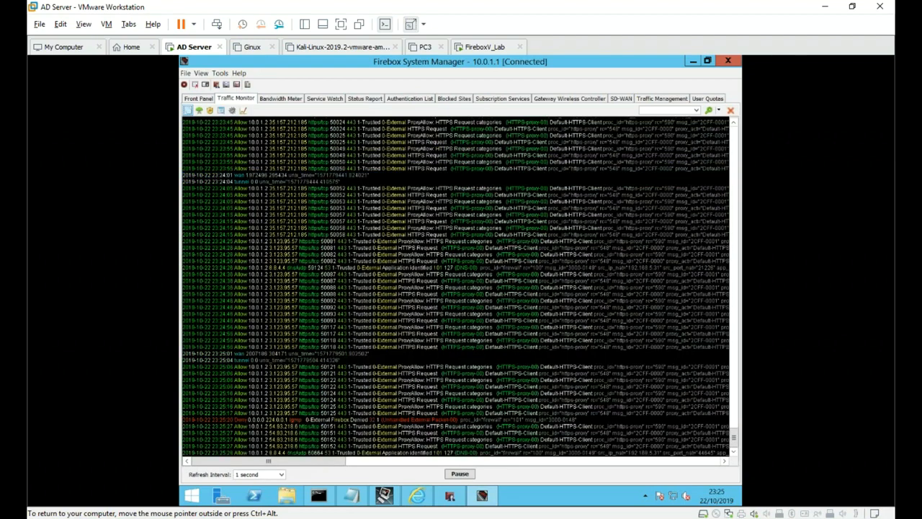
{"action": "left_click", "coordinate": [302, 208]}
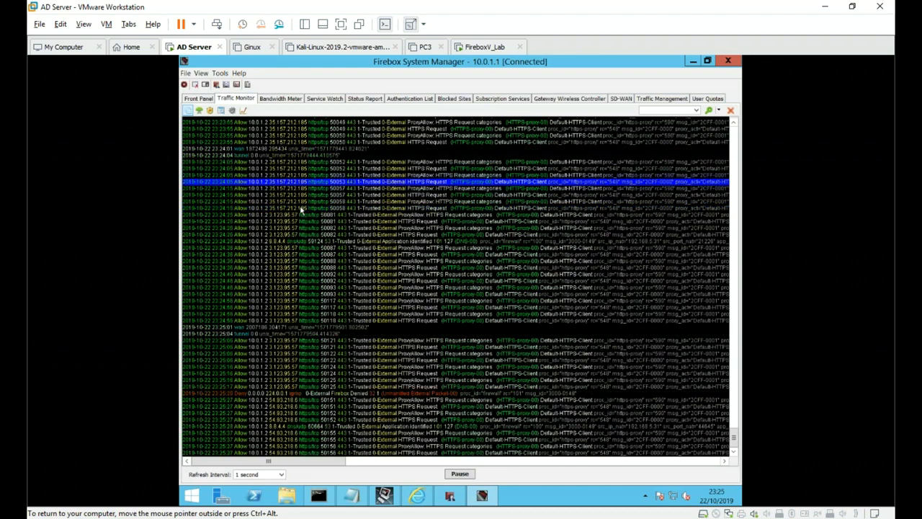
{"action": "right_click", "coordinate": [299, 195]}
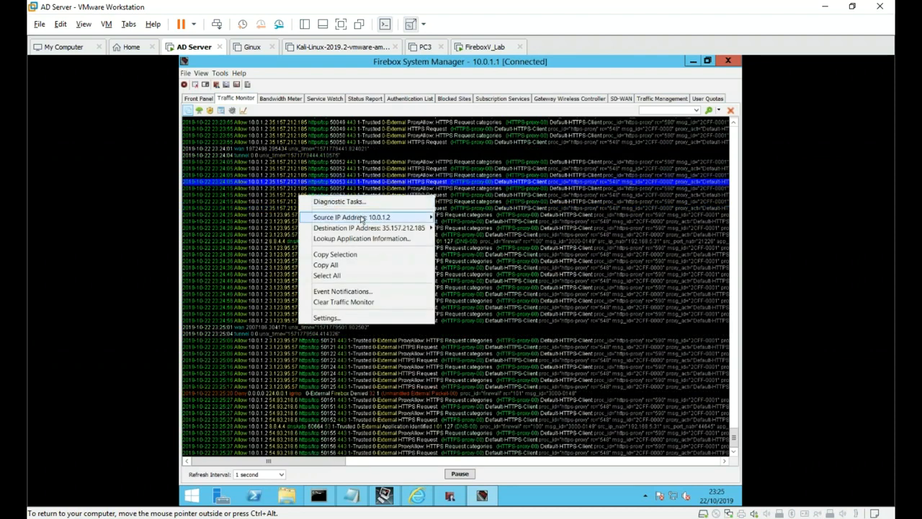
{"action": "mouse_move", "coordinate": [362, 219]}
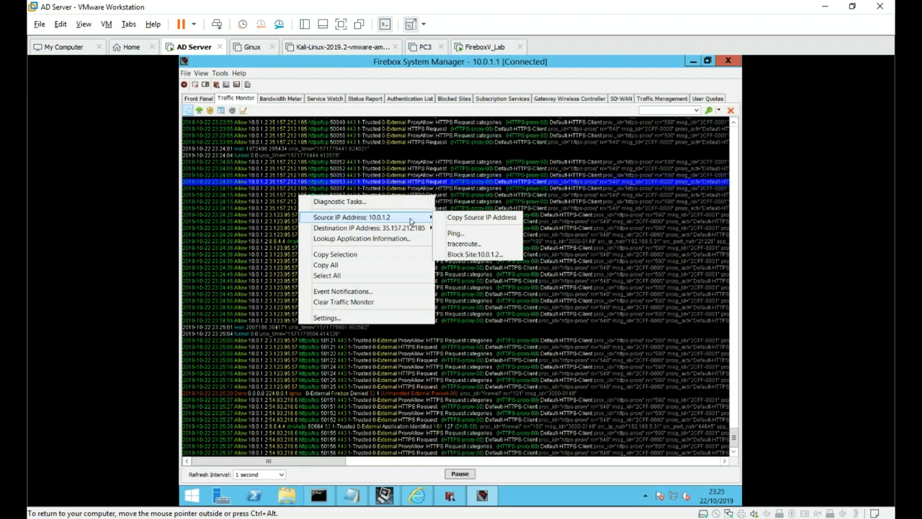
{"action": "mouse_move", "coordinate": [412, 227]}
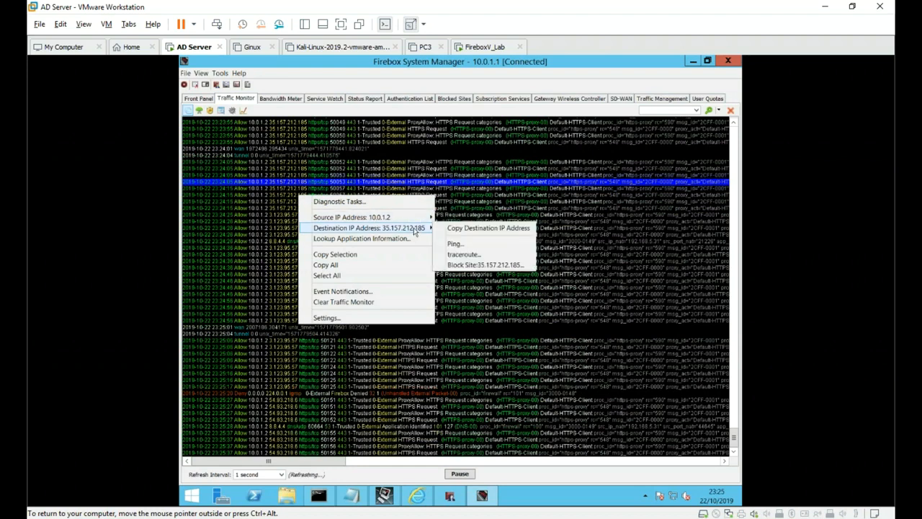
{"action": "left_click", "coordinate": [481, 266]}
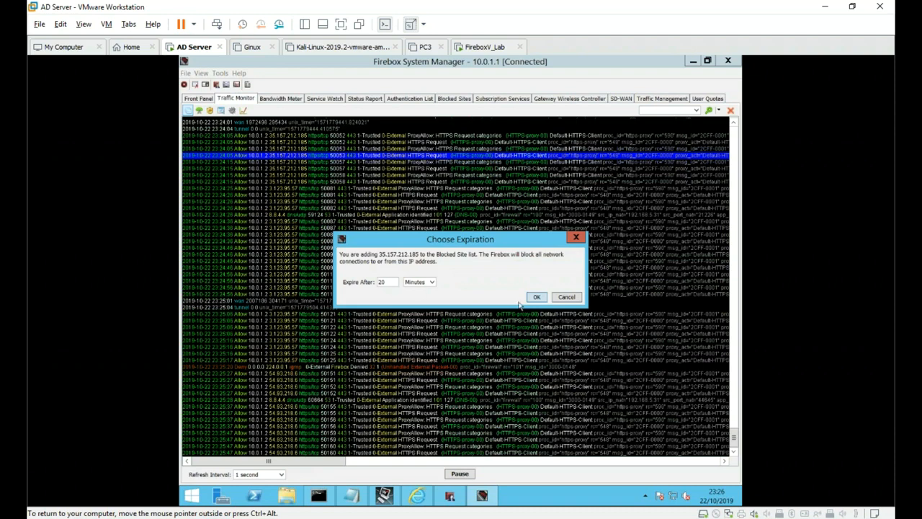
{"action": "left_click", "coordinate": [566, 297]}
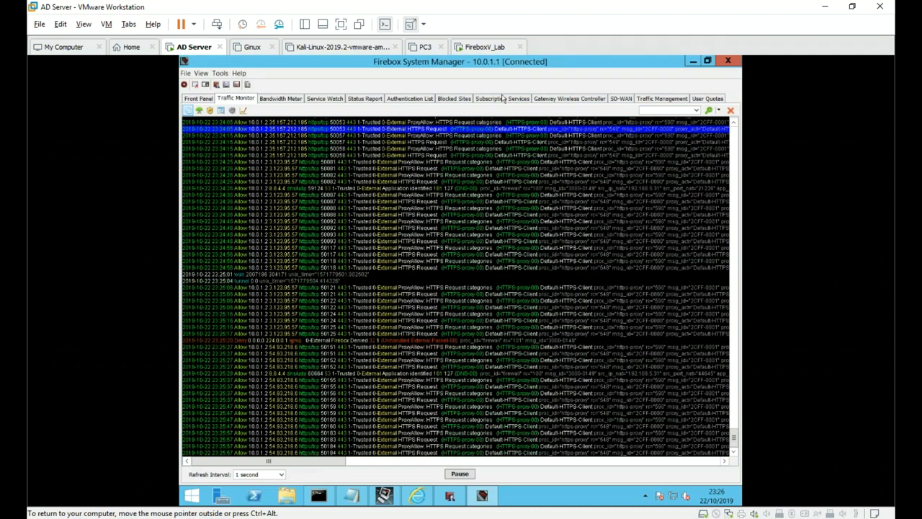
{"action": "left_click", "coordinate": [504, 98]}
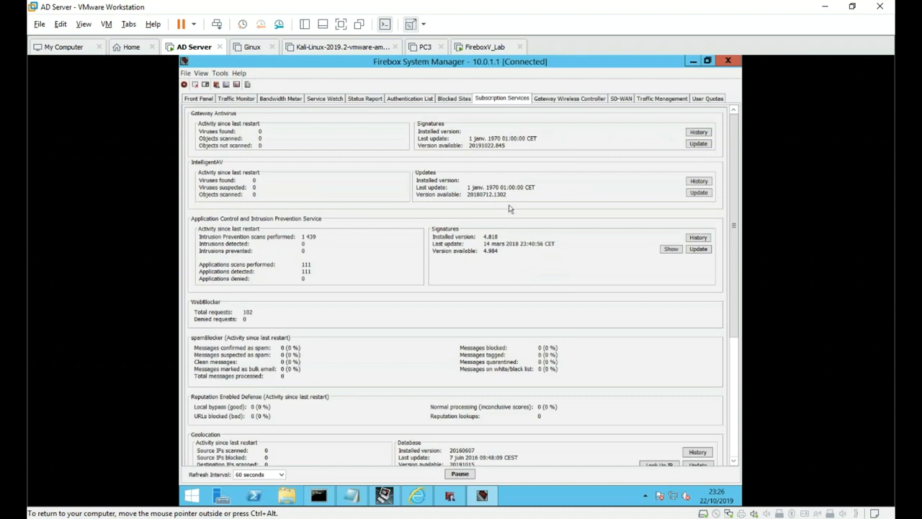
- Scroll through Subscription Services figures, including IPS signatures 4.818 and Botnet Detection's 516 source IPs
{"action": "scroll", "coordinate": [500, 199], "scroll_direction": "down", "scroll_amount": 5}
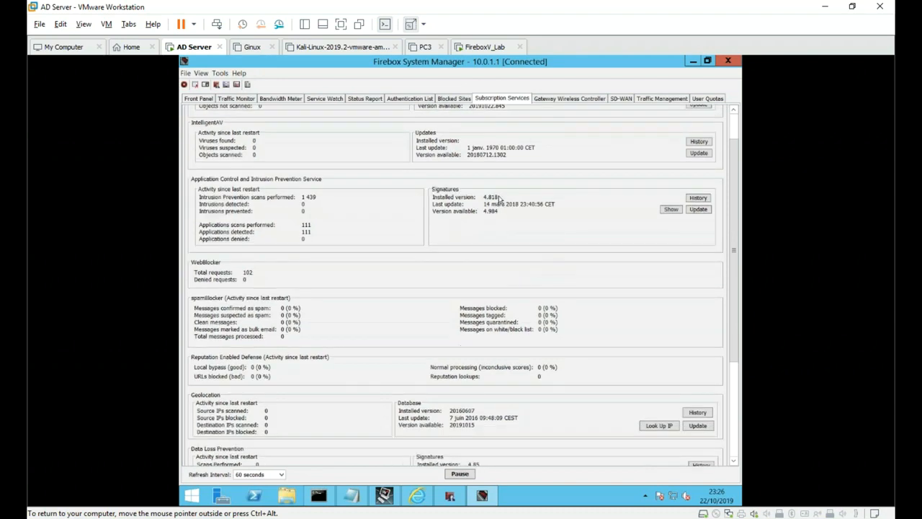
{"action": "scroll", "coordinate": [499, 200], "scroll_direction": "up", "scroll_amount": 5}
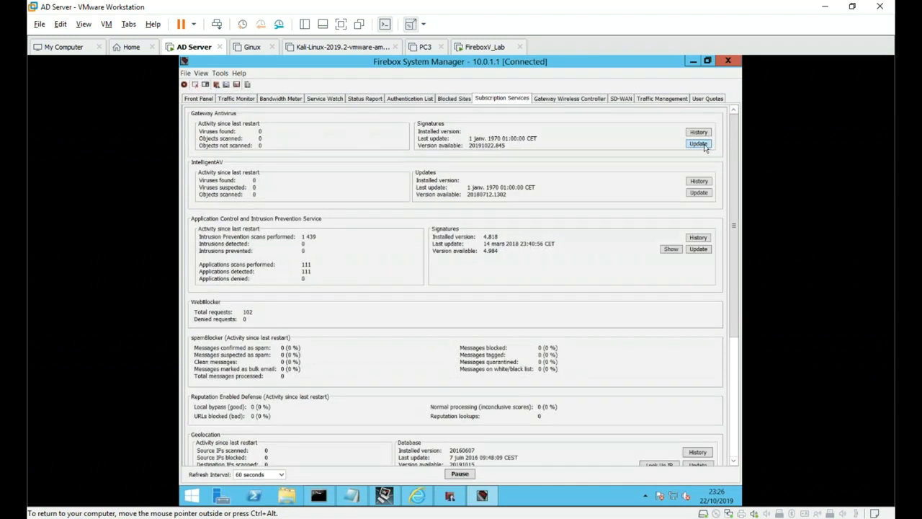
{"action": "scroll", "coordinate": [425, 278], "scroll_direction": "down", "scroll_amount": 3}
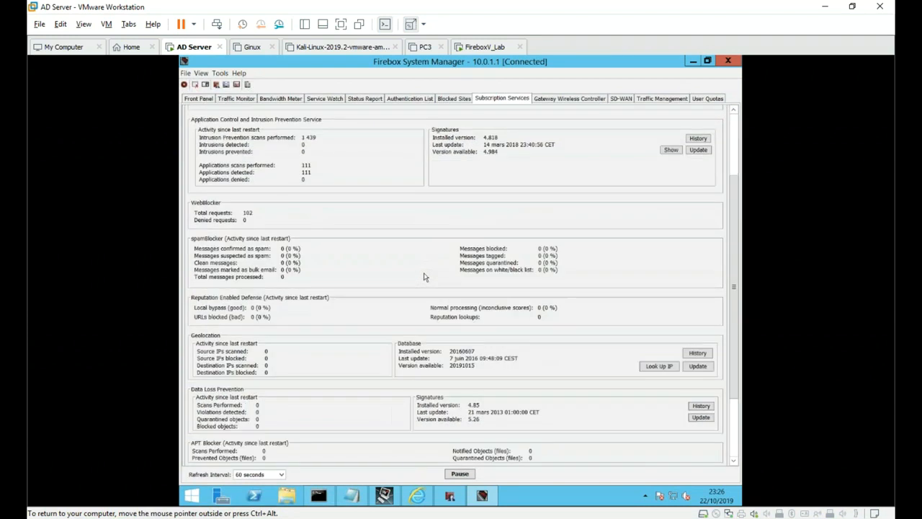
{"action": "scroll", "coordinate": [425, 278], "scroll_direction": "down", "scroll_amount": 3}
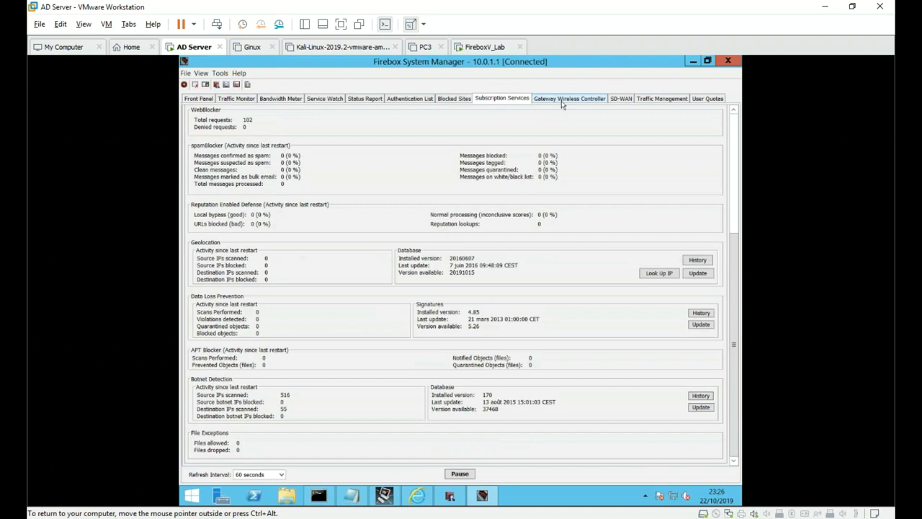
{"action": "left_click", "coordinate": [563, 99]}
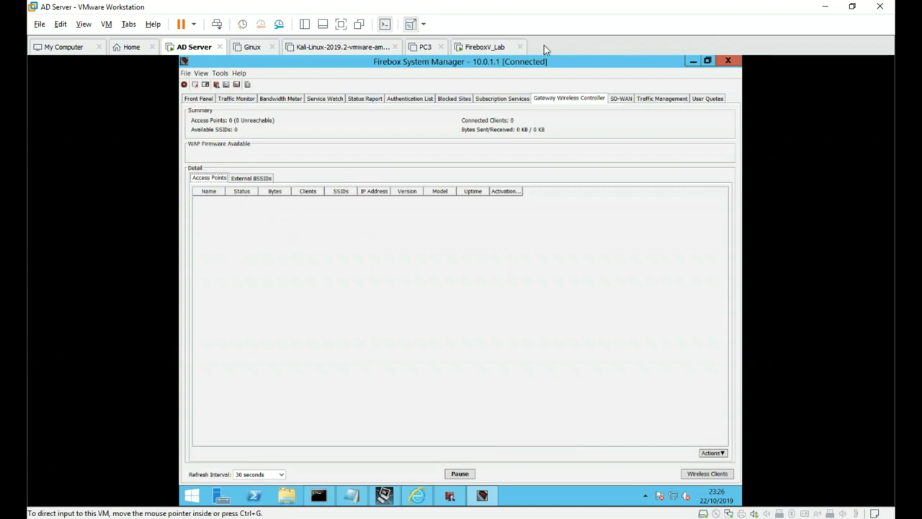
- Open the SD-WAN latency graph and look over its Performance Metric options without changing them
{"action": "left_click", "coordinate": [626, 102]}
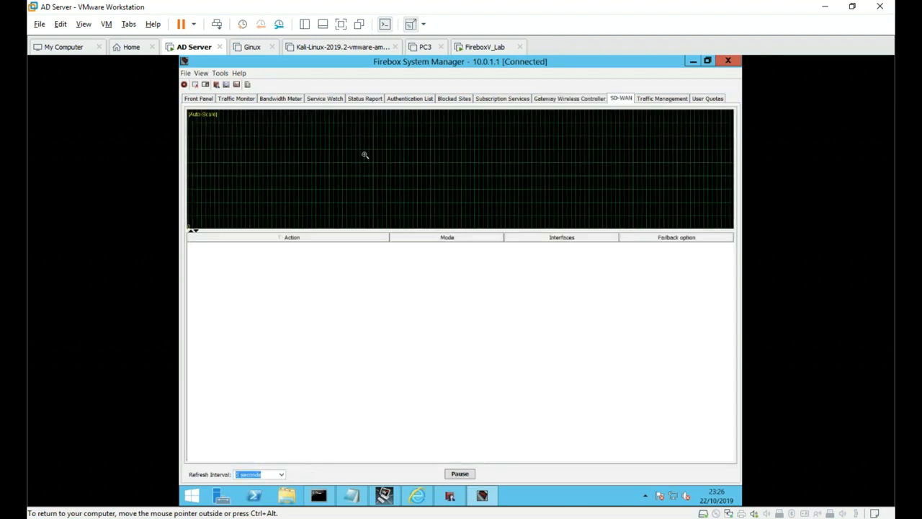
{"action": "right_click", "coordinate": [343, 153]}
{"action": "mouse_move", "coordinate": [385, 160]}
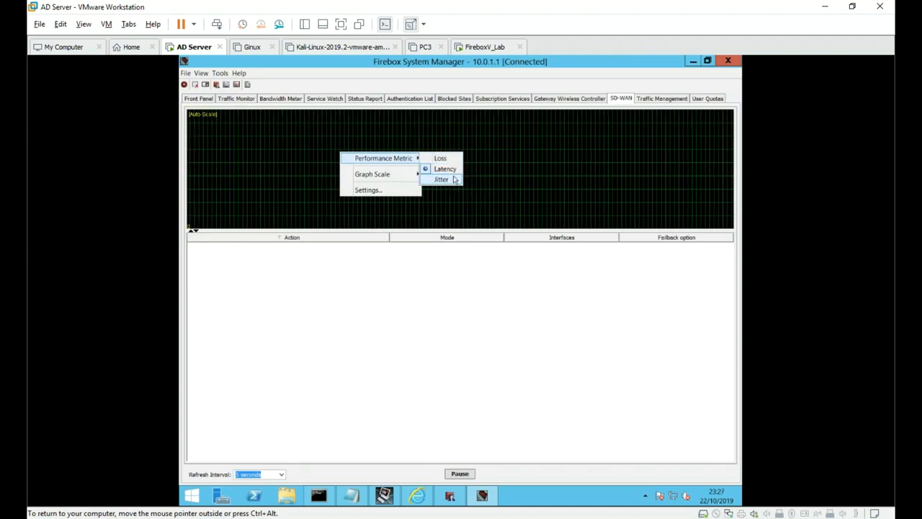
{"action": "left_click", "coordinate": [461, 284]}
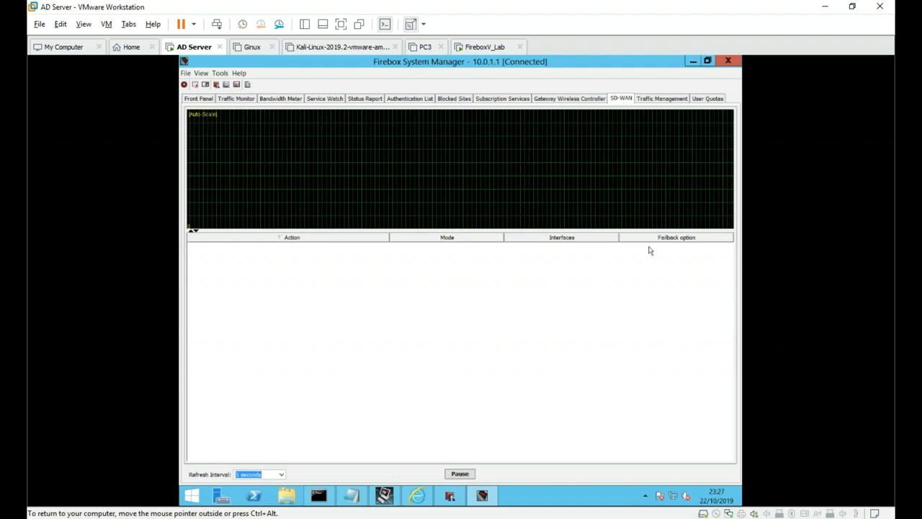
{"action": "left_click", "coordinate": [657, 100]}
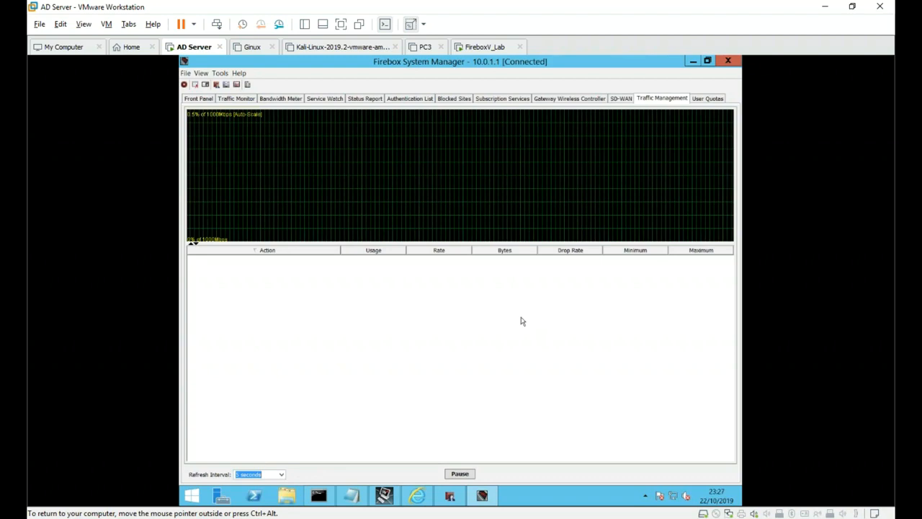
- Check the empty User Quotas list, then minimise Firebox System Manager
{"action": "left_click", "coordinate": [706, 98]}
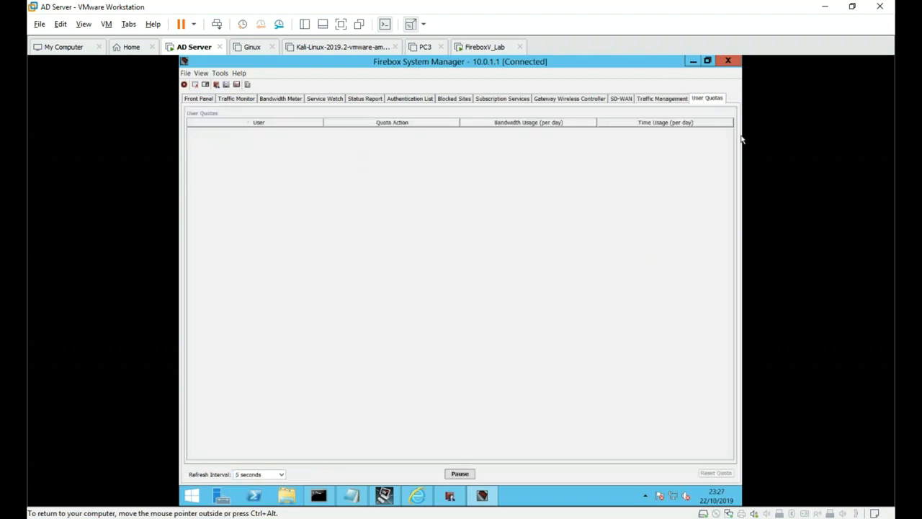
{"action": "left_click", "coordinate": [692, 62]}
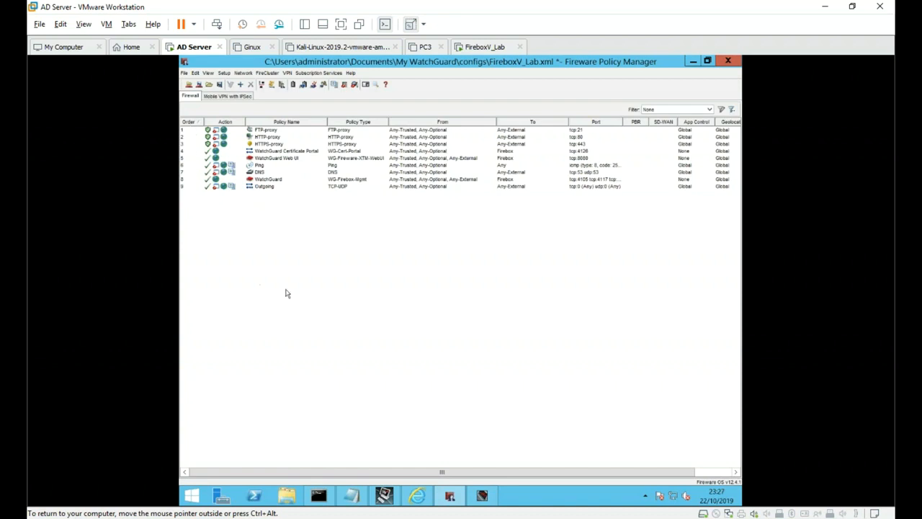
- Bring up the FireboxV_Lab policy list's context menu and close it unused
{"action": "right_click", "coordinate": [323, 273]}
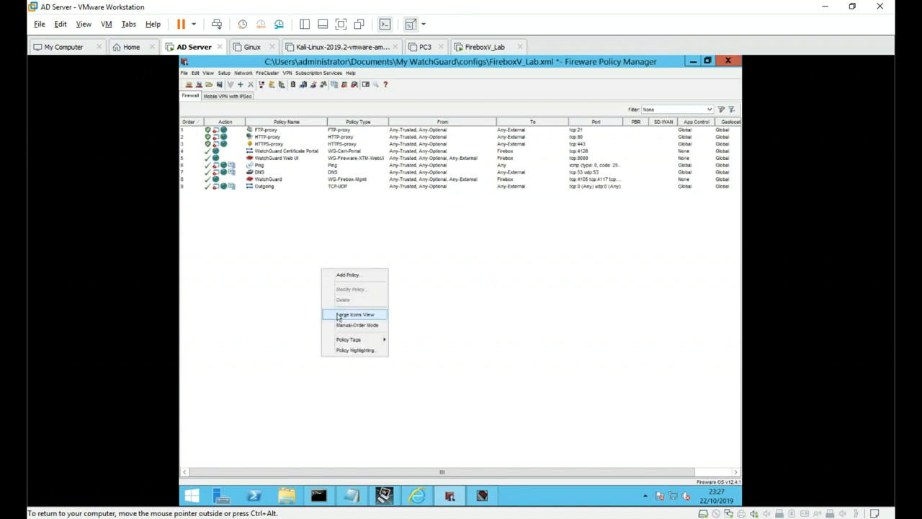
{"action": "left_click", "coordinate": [245, 319]}
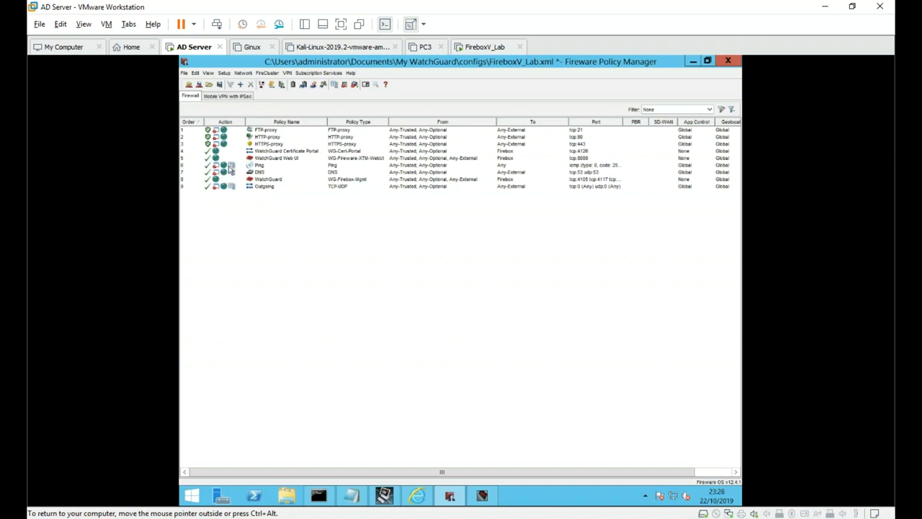
- Select the DNS, Outgoing and Ping policies in turn in the policy list
{"action": "left_click", "coordinate": [232, 174]}
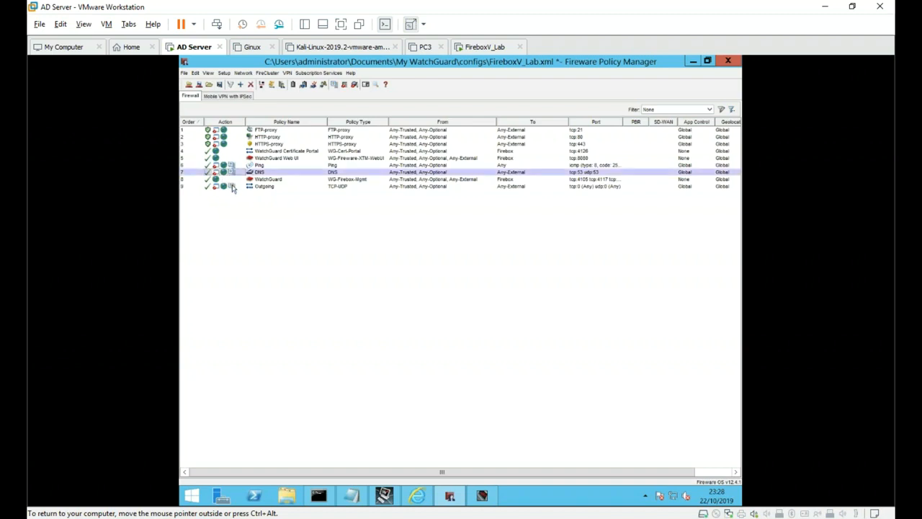
{"action": "left_click", "coordinate": [233, 187]}
{"action": "left_click", "coordinate": [232, 171]}
{"action": "left_click", "coordinate": [231, 166]}
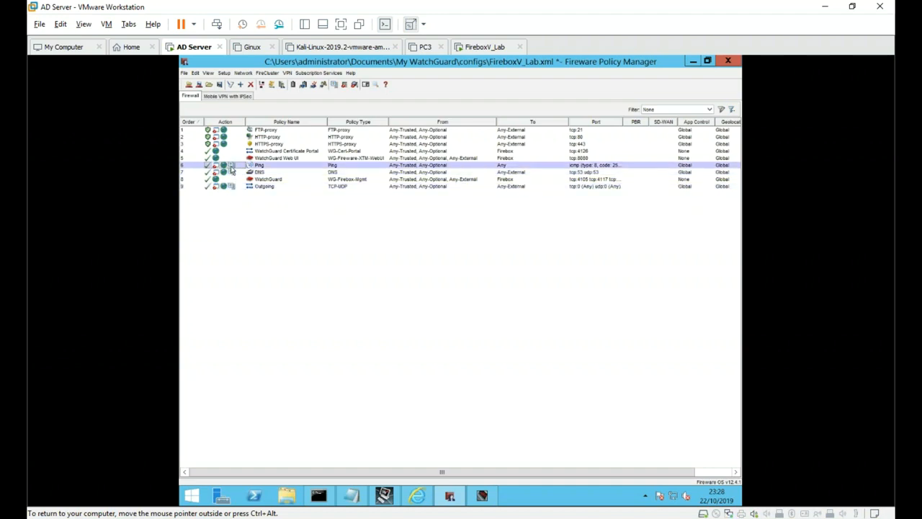
{"action": "mouse_move", "coordinate": [229, 166]}
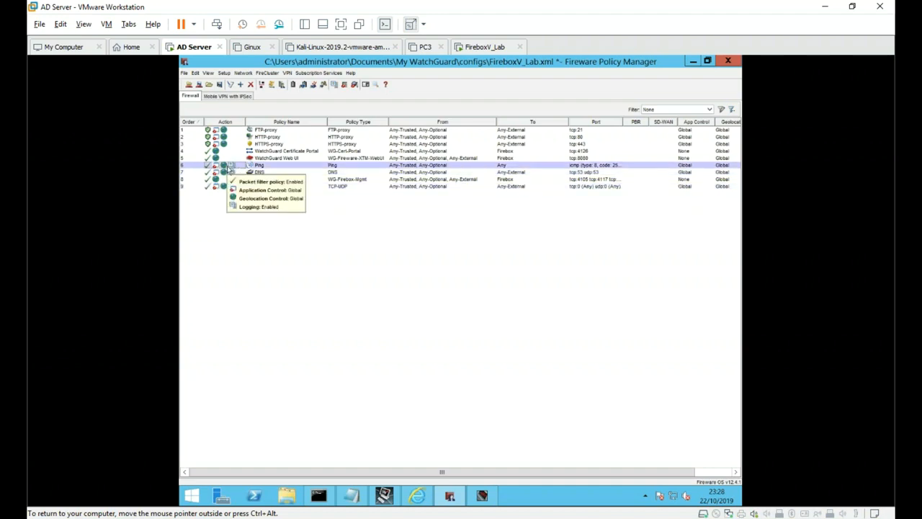
- Check an entry in Firebox System Manager's Traffic Monitor, then return and select FTP-proxy
{"action": "left_click", "coordinate": [472, 500]}
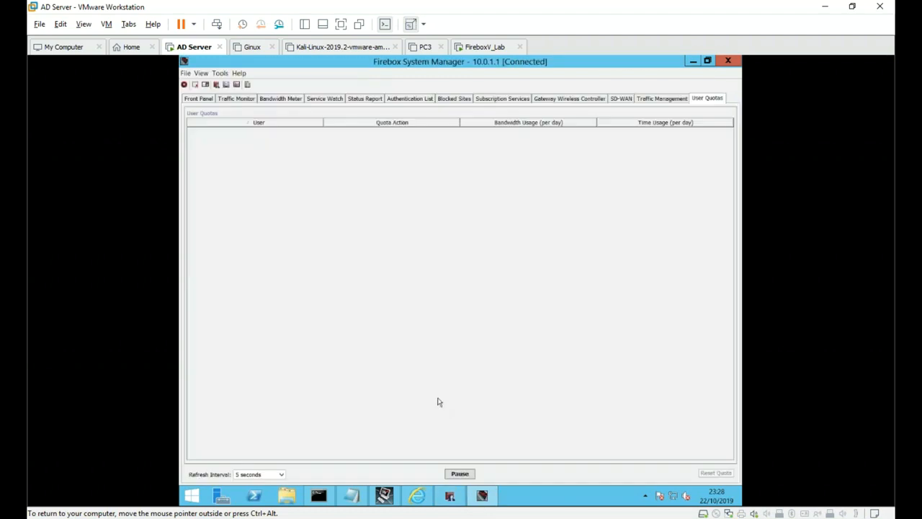
{"action": "left_click", "coordinate": [229, 100]}
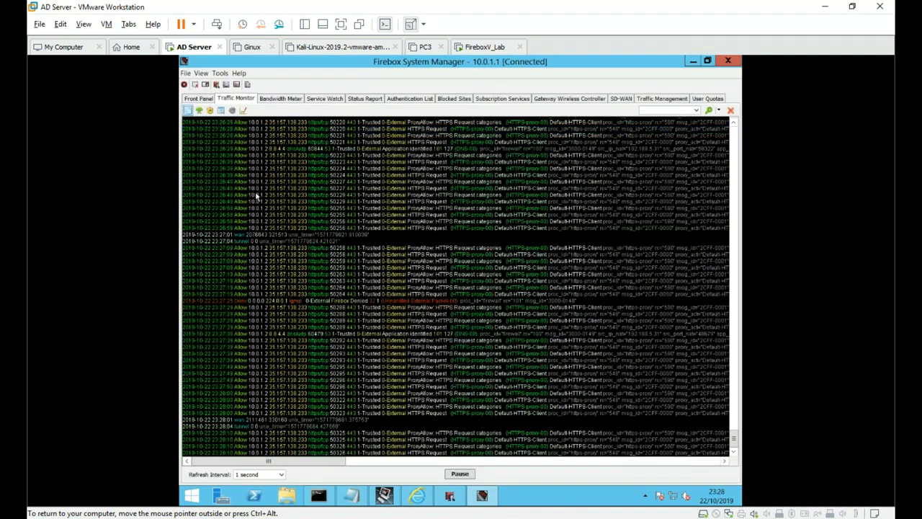
{"action": "left_click", "coordinate": [274, 189]}
{"action": "mouse_move", "coordinate": [384, 496]}
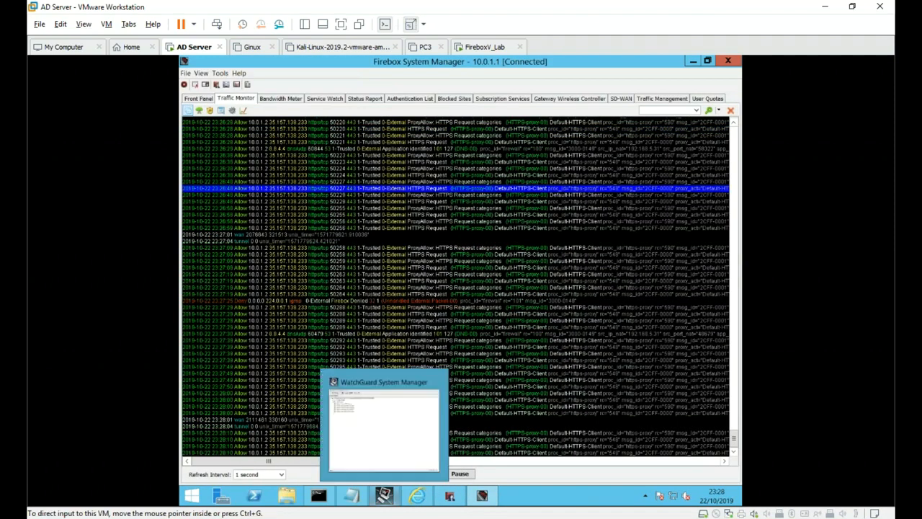
{"action": "left_click", "coordinate": [448, 496]}
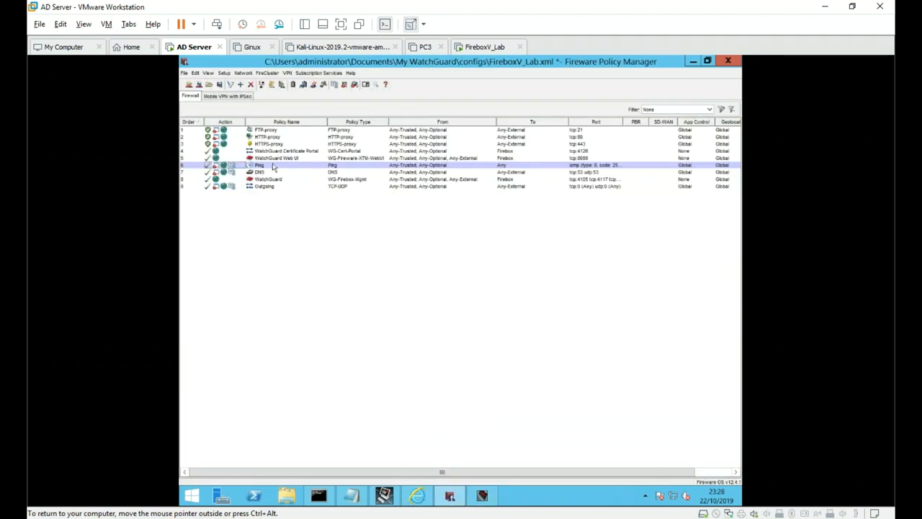
{"action": "left_click", "coordinate": [275, 130]}
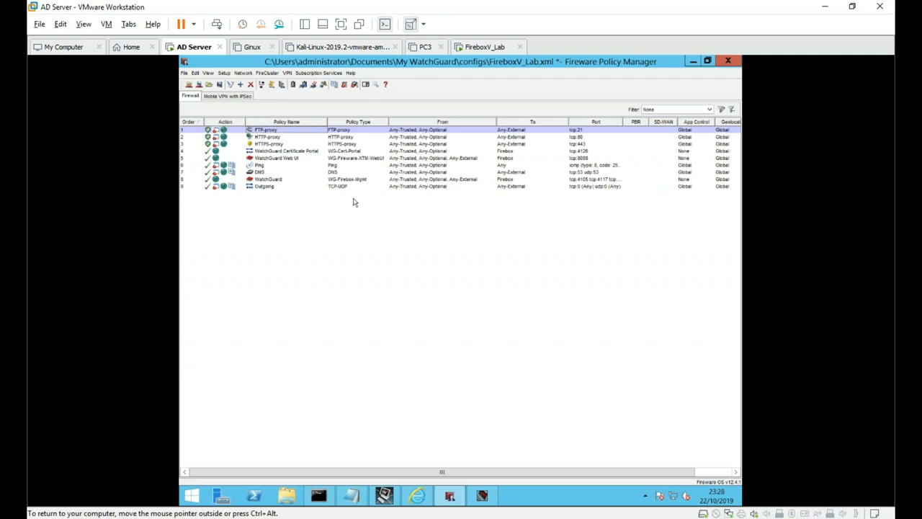
{"action": "left_click", "coordinate": [354, 139]}
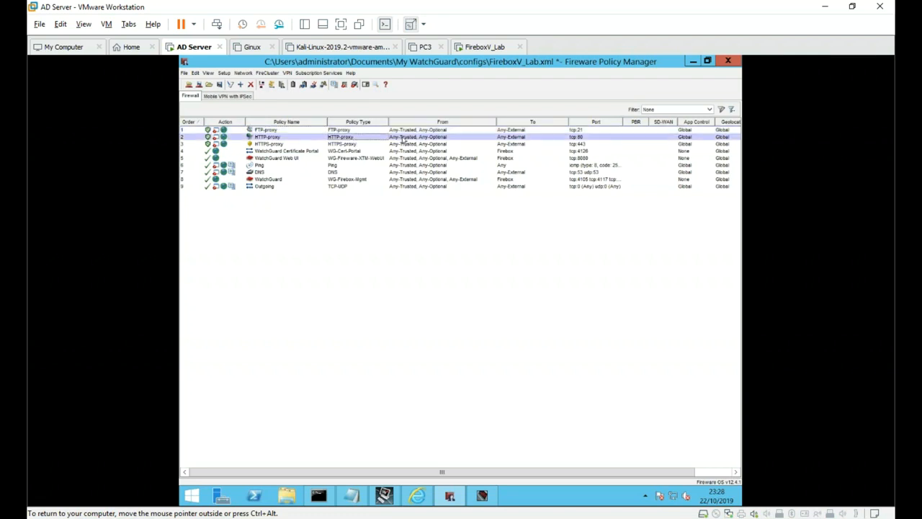
{"action": "left_click", "coordinate": [609, 122]}
{"action": "left_click", "coordinate": [609, 123]}
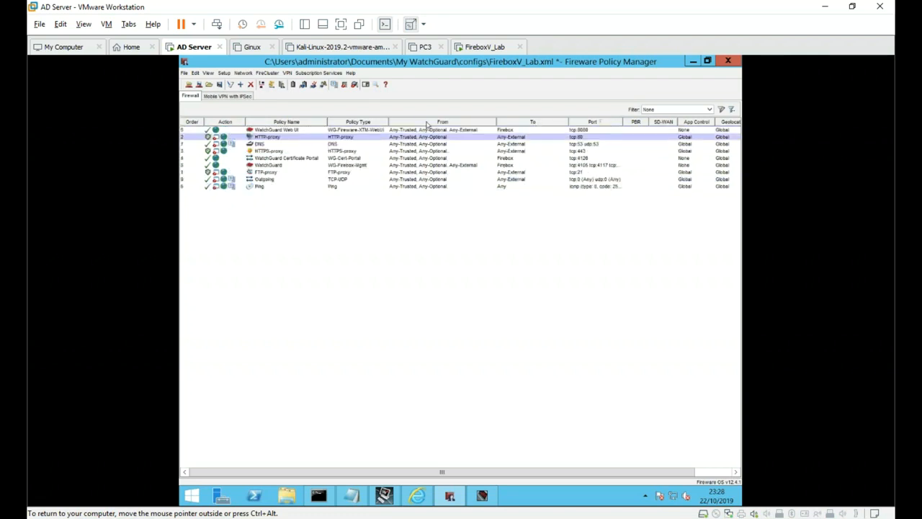
{"action": "left_click", "coordinate": [192, 122]}
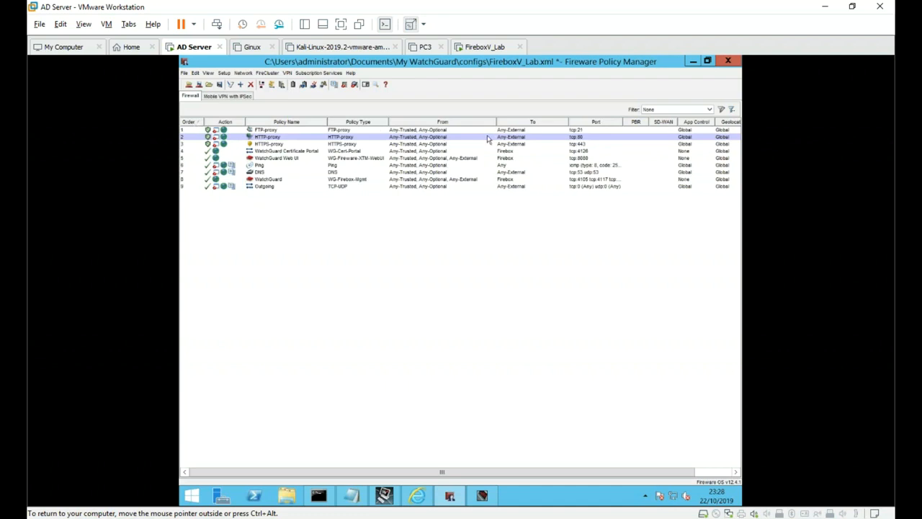
{"action": "left_click", "coordinate": [350, 131]}
{"action": "left_click", "coordinate": [352, 153]}
{"action": "left_click", "coordinate": [351, 180]}
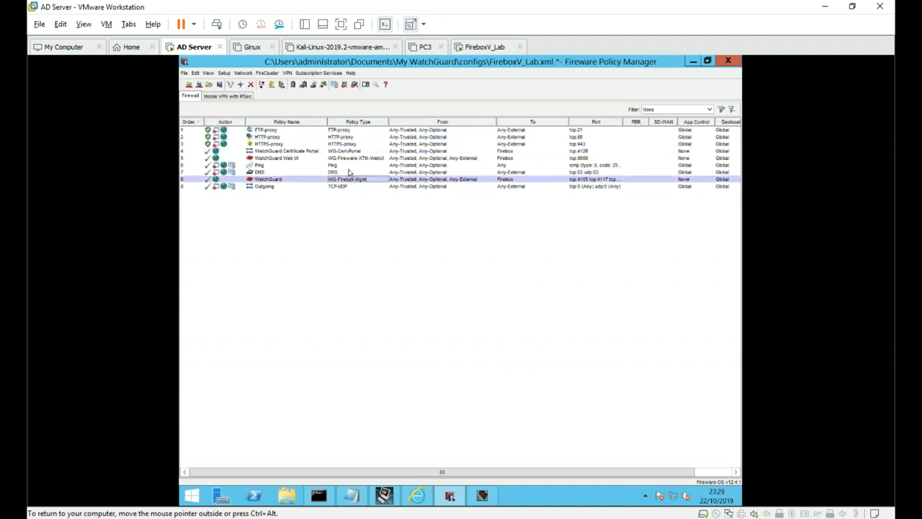
{"action": "left_click", "coordinate": [350, 173]}
{"action": "left_click", "coordinate": [353, 144]}
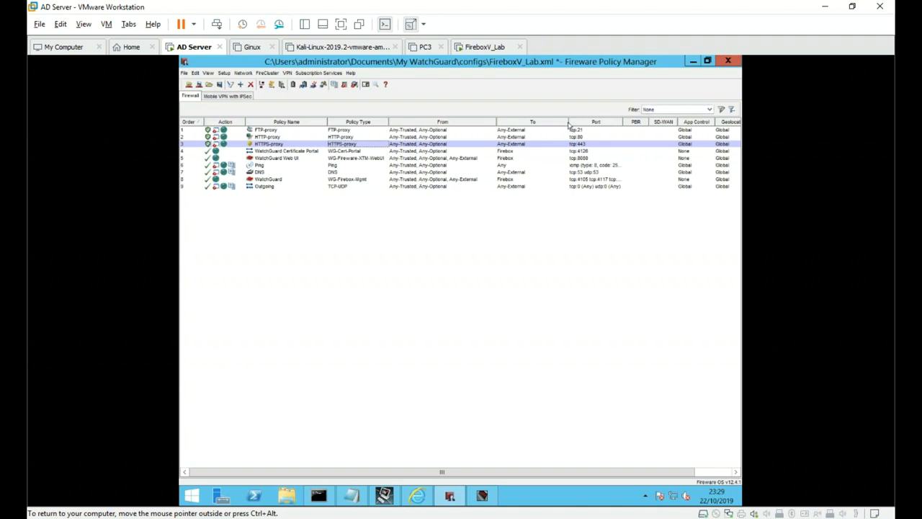
- Drag the To/Port, Policy Name/Policy Type and Policy Type/From header borders leftward
{"action": "left_click_drag", "start_coordinate": [569, 124], "coordinate": [548, 122]}
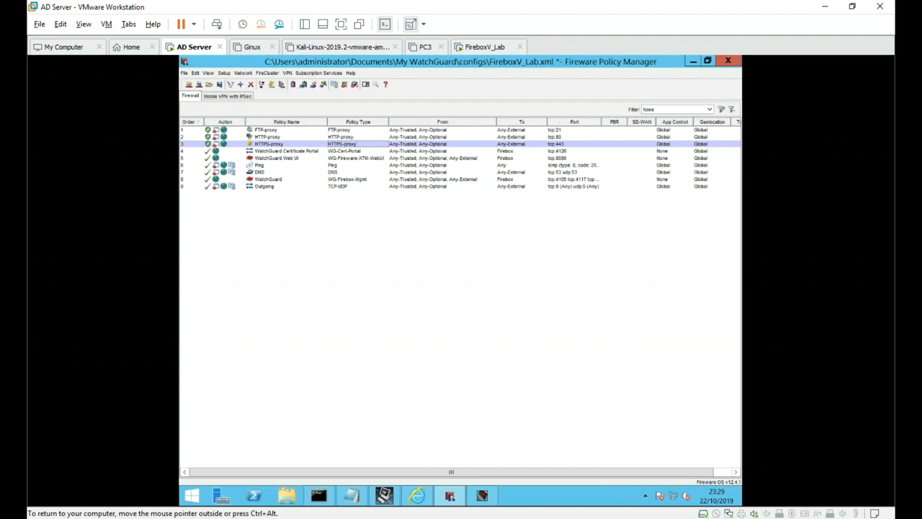
{"action": "left_click_drag", "start_coordinate": [328, 121], "coordinate": [320, 121]}
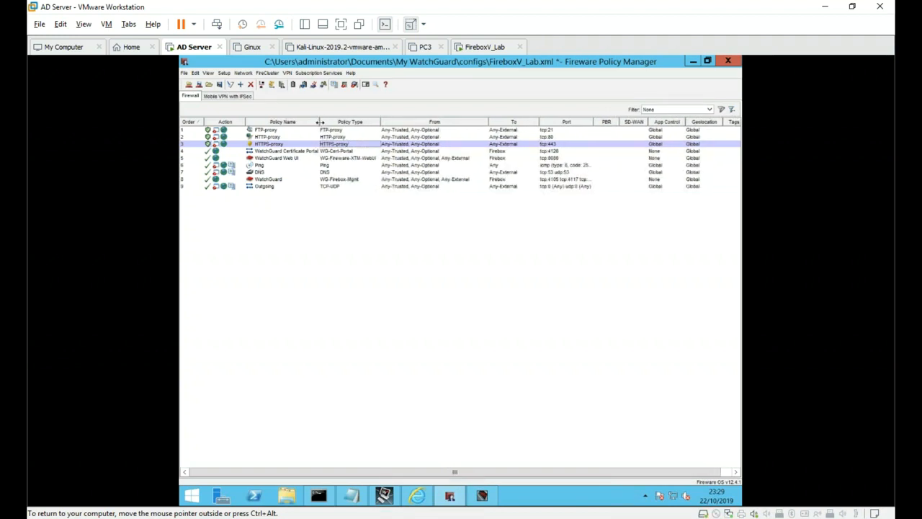
{"action": "left_click_drag", "start_coordinate": [380, 122], "coordinate": [378, 121]}
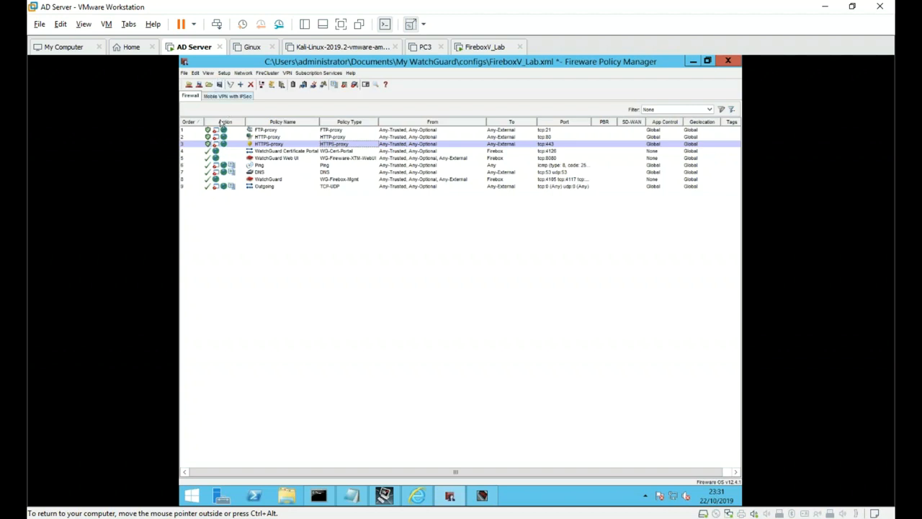
{"action": "left_click", "coordinate": [213, 131]}
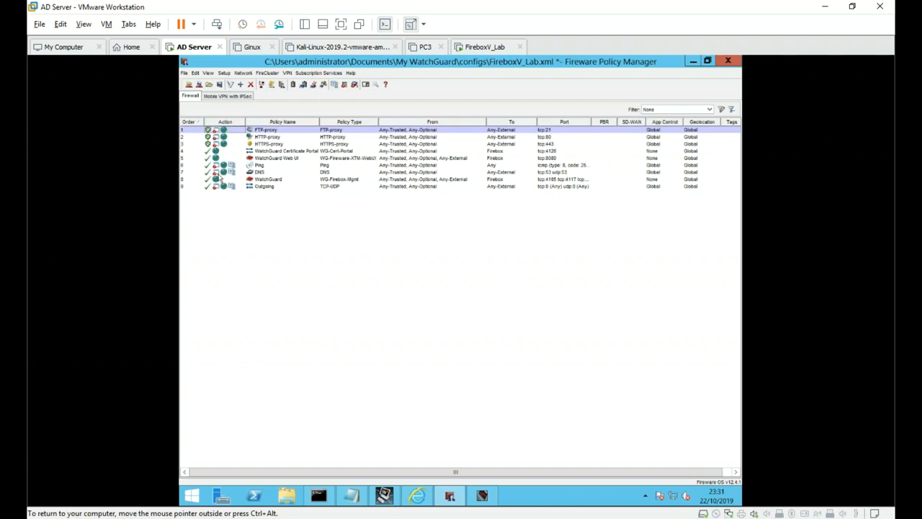
{"action": "mouse_move", "coordinate": [214, 177]}
{"action": "mouse_move", "coordinate": [246, 173]}
{"action": "left_click", "coordinate": [232, 166]}
{"action": "double_click", "coordinate": [243, 166]}
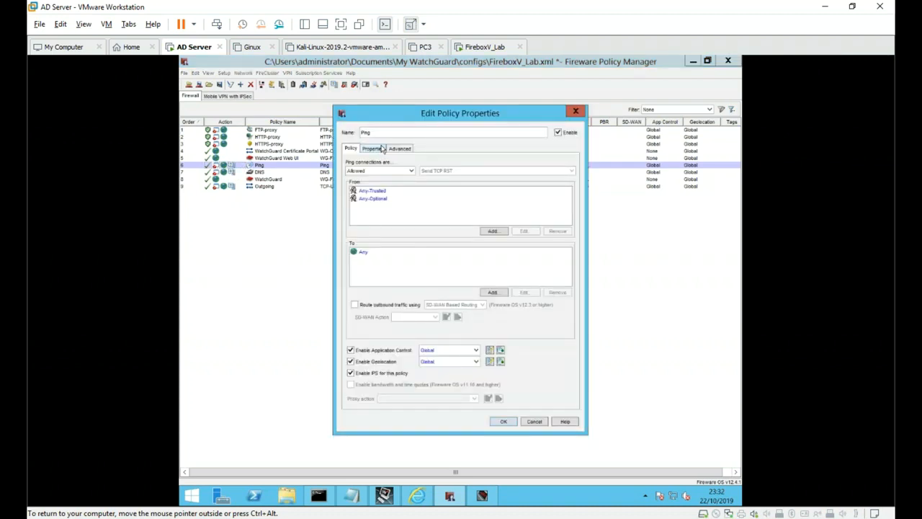
{"action": "left_click", "coordinate": [382, 148]}
{"action": "left_click", "coordinate": [355, 308]}
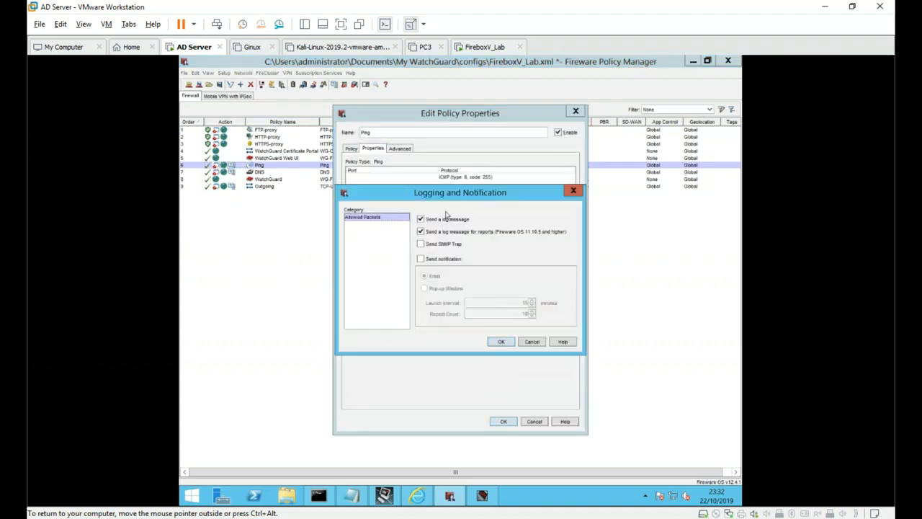
{"action": "left_click", "coordinate": [532, 343]}
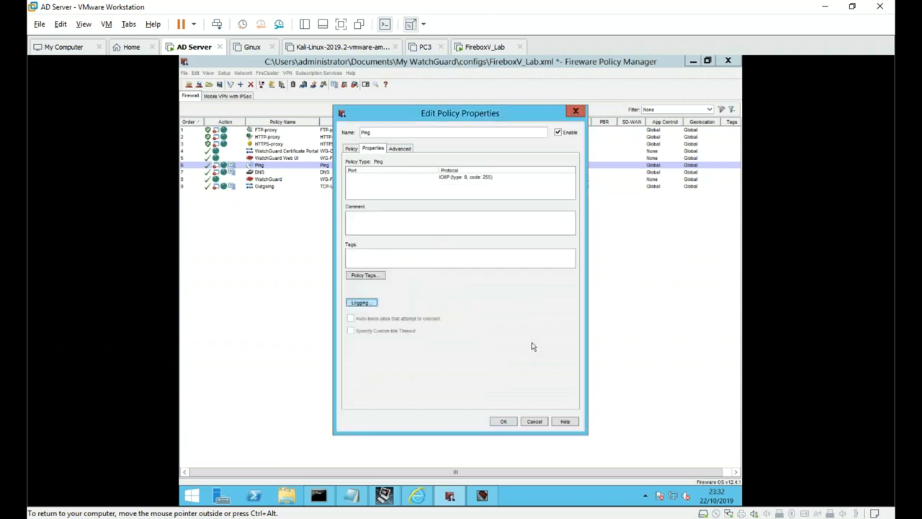
{"action": "left_click", "coordinate": [528, 424]}
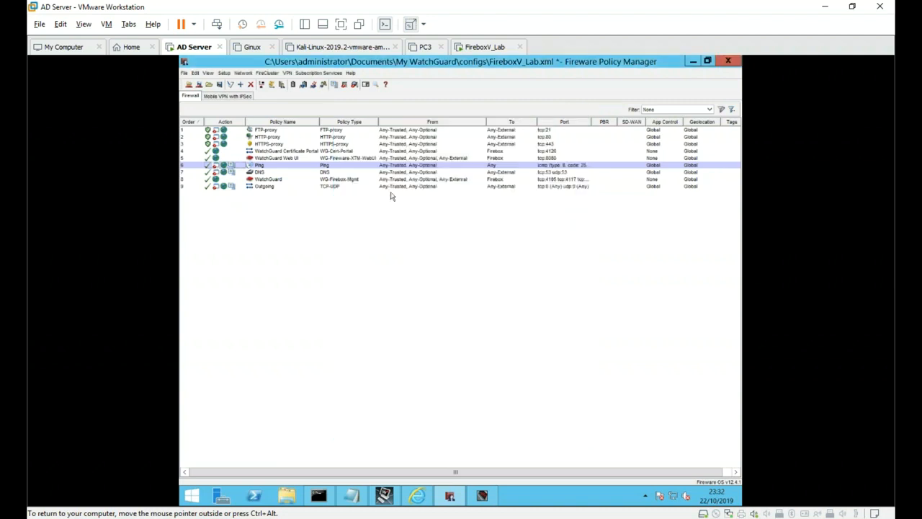
{"action": "double_click", "coordinate": [267, 130]}
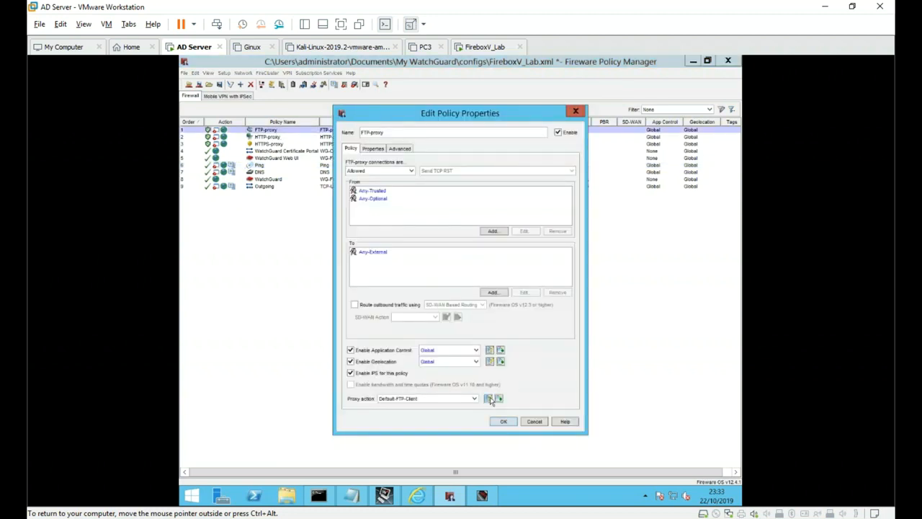
{"action": "left_click", "coordinate": [487, 398]}
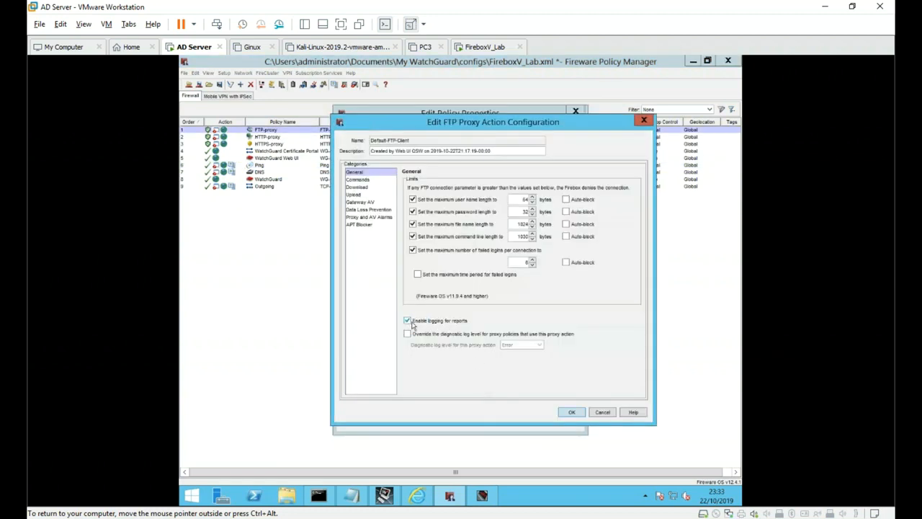
{"action": "left_click", "coordinate": [607, 415]}
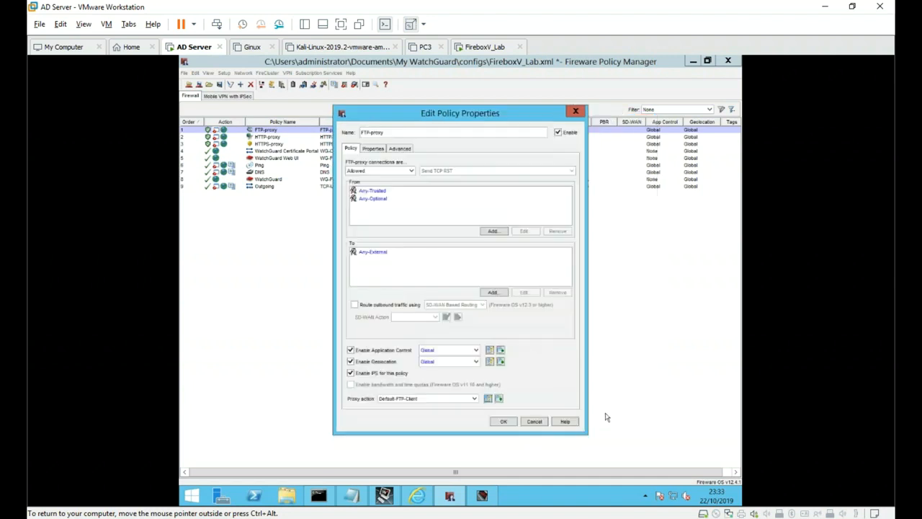
{"action": "left_click", "coordinate": [539, 423]}
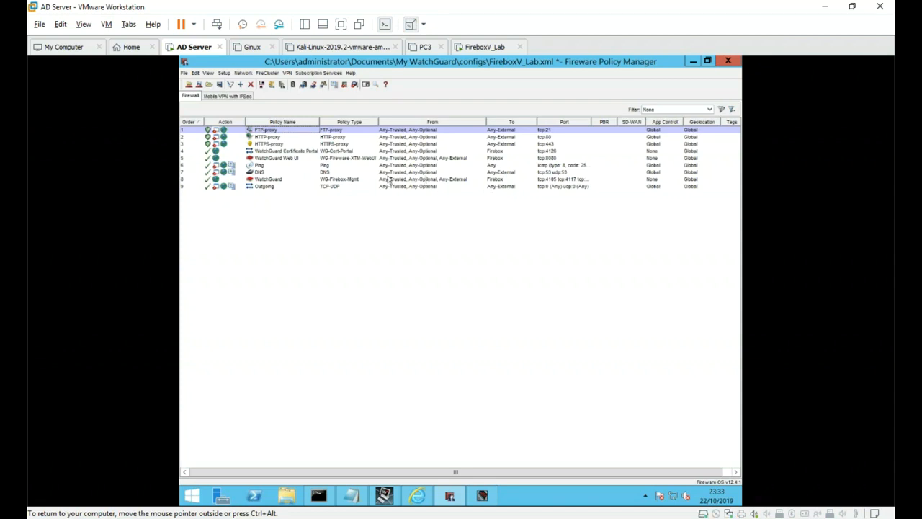
- Select the Ping, HTTPS-proxy and FTP-proxy policies in turn, then bring up the Network menu
{"action": "left_click", "coordinate": [469, 166]}
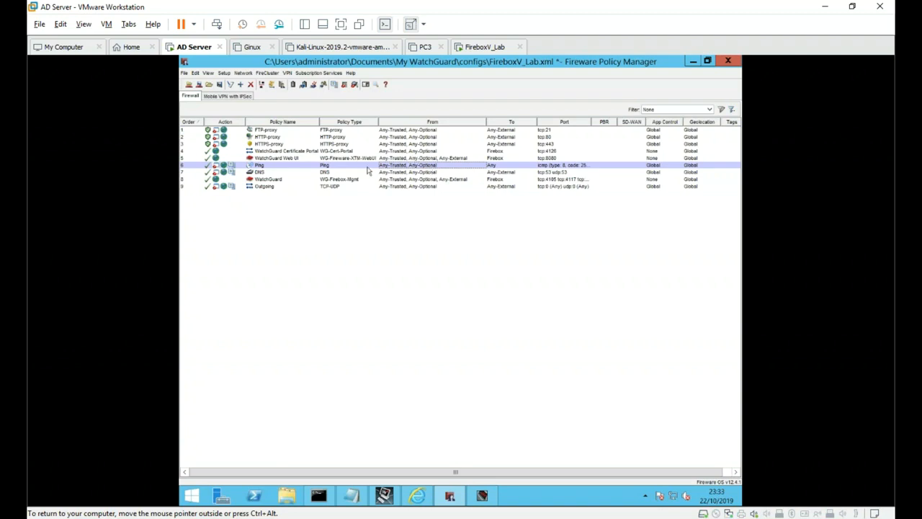
{"action": "left_click", "coordinate": [502, 145]}
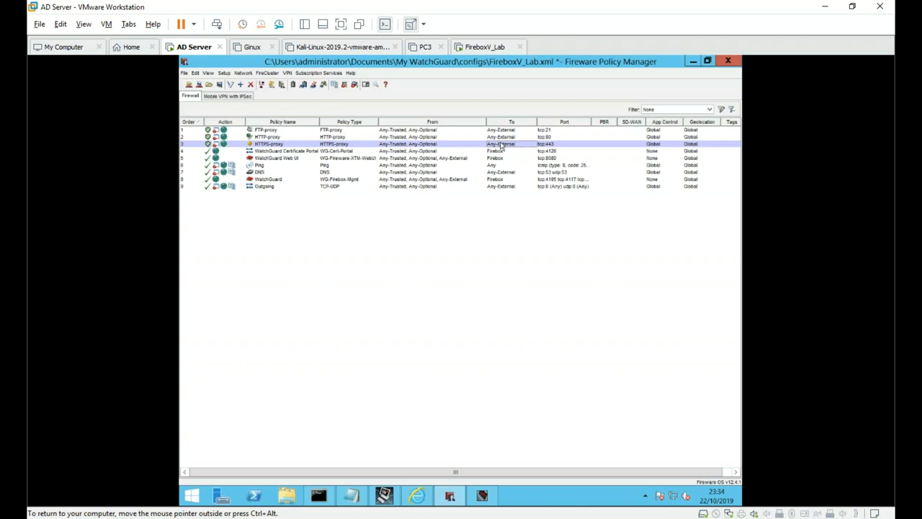
{"action": "left_click", "coordinate": [400, 133]}
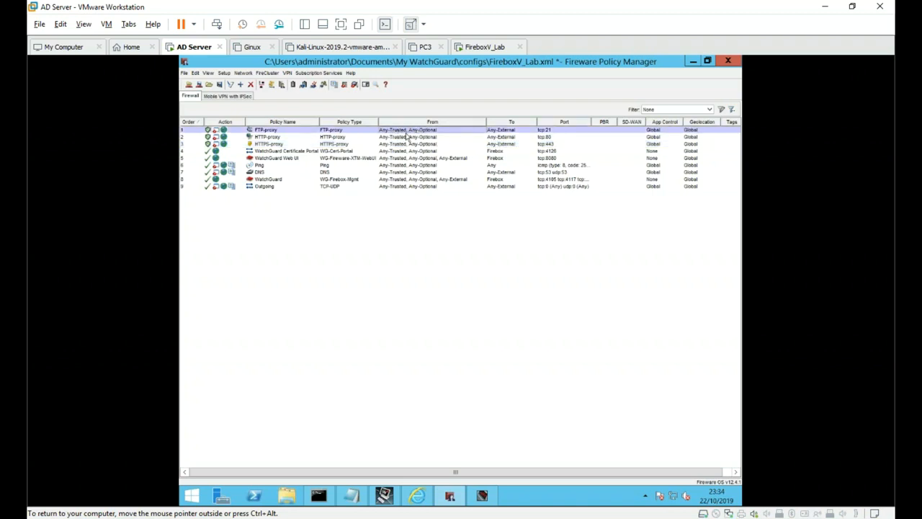
{"action": "left_click", "coordinate": [243, 73]}
- From Network > Configuration, open the External interface (Interface 0) settings and list its Interface Type choices
{"action": "left_click", "coordinate": [252, 86]}
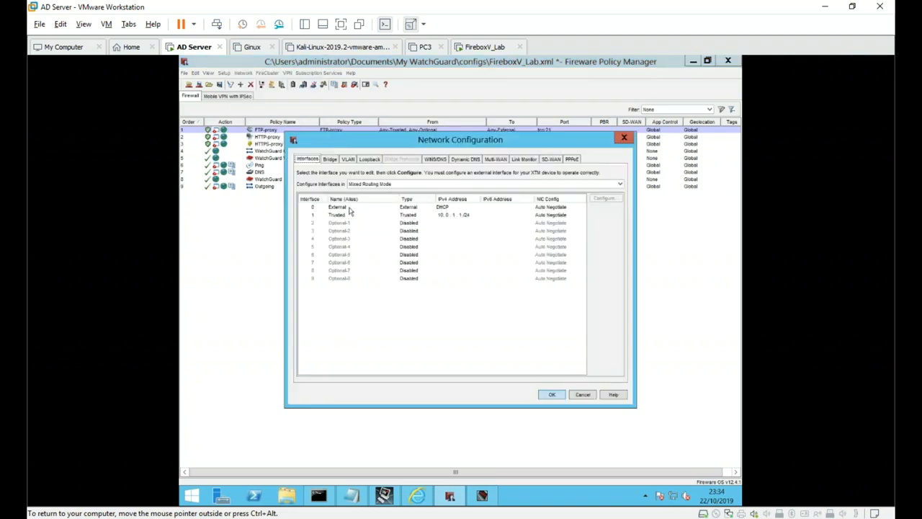
{"action": "left_click", "coordinate": [350, 209]}
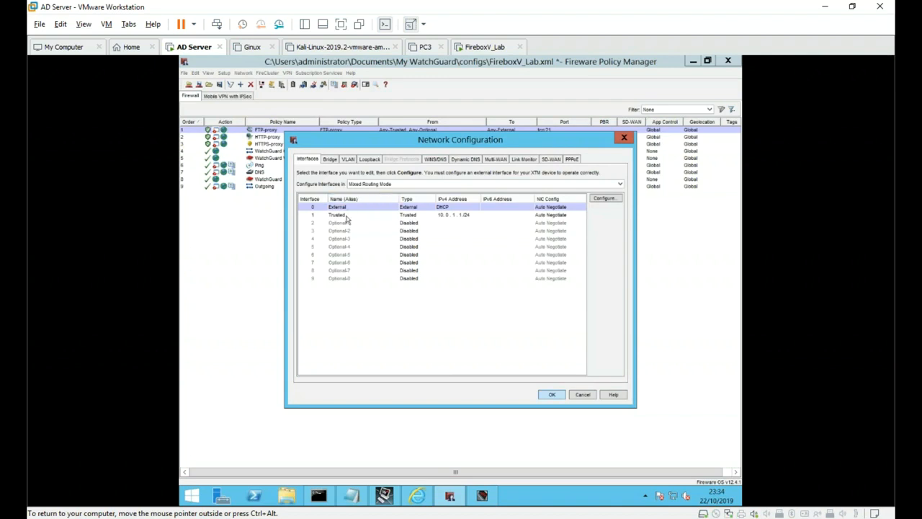
{"action": "left_click", "coordinate": [347, 216]}
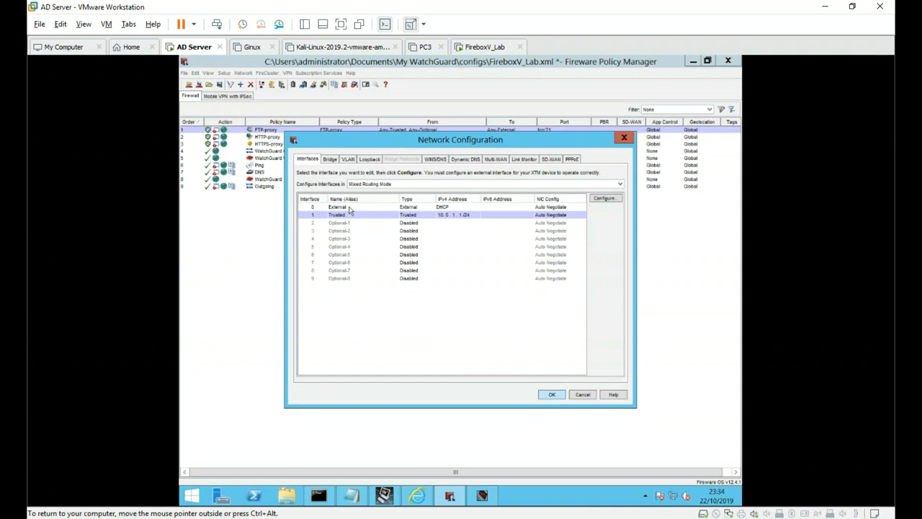
{"action": "left_click", "coordinate": [350, 208]}
{"action": "double_click", "coordinate": [350, 209]}
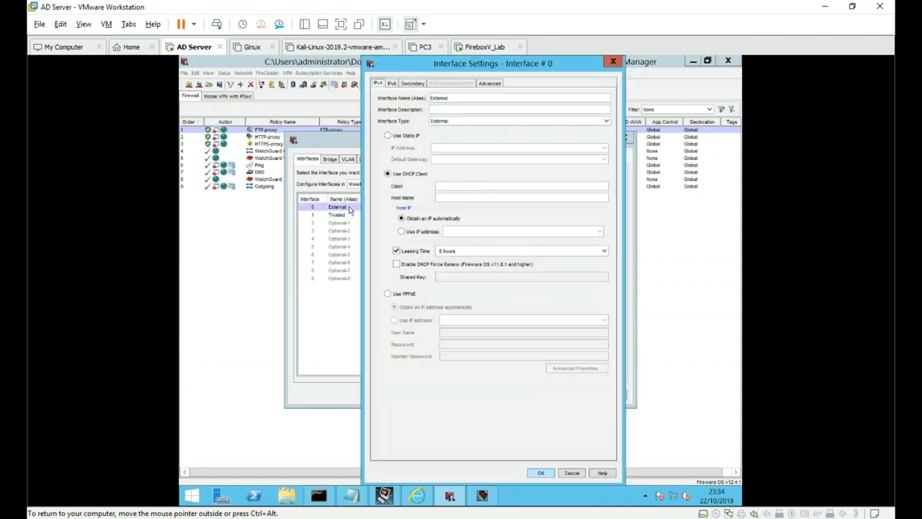
{"action": "left_click", "coordinate": [455, 122]}
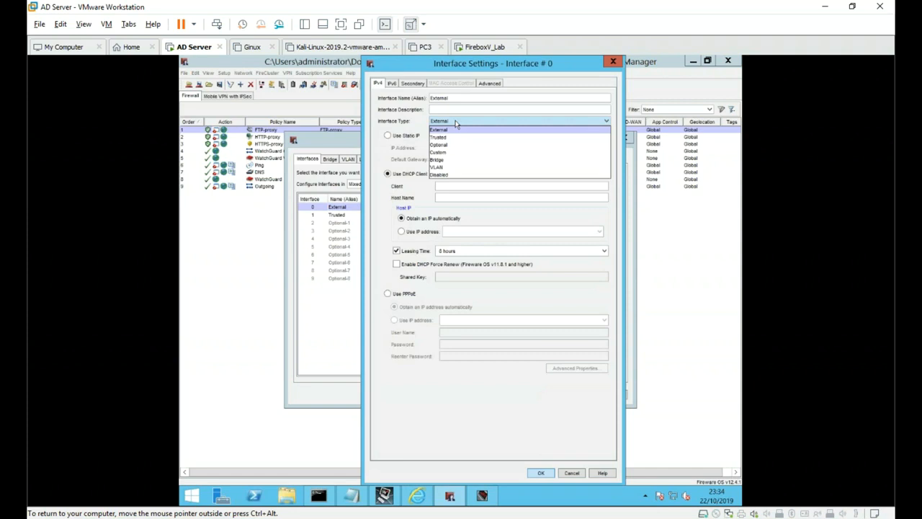
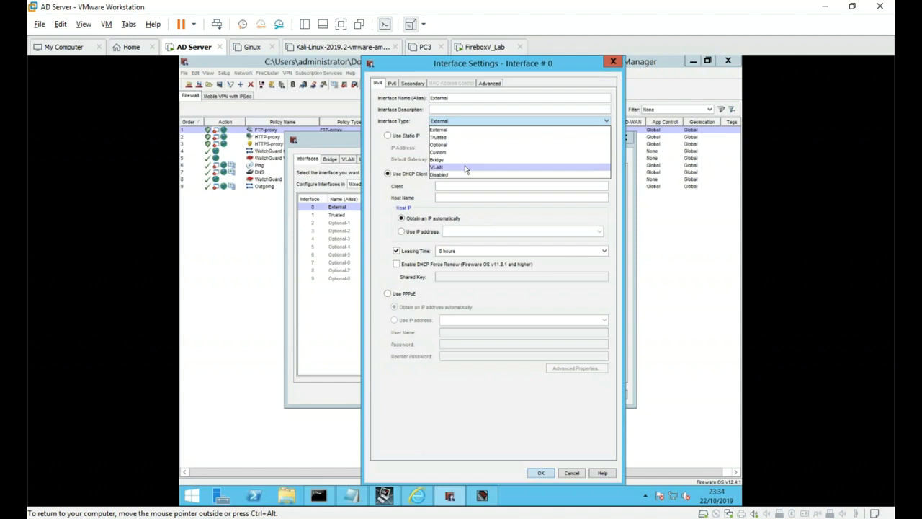
- Try the External interface as VLAN with tagged traffic and a new VLAN's zones, then close all dialogs unsaved
{"action": "left_click", "coordinate": [465, 167]}
{"action": "left_click", "coordinate": [413, 135]}
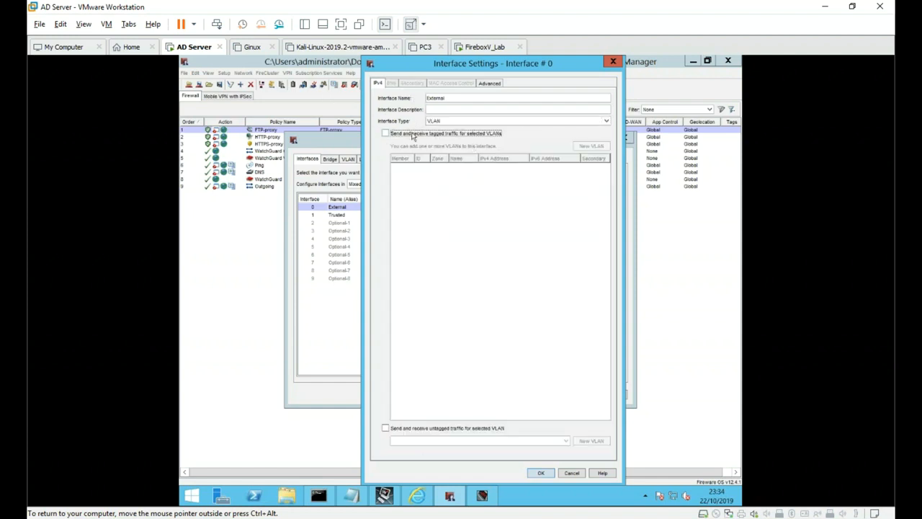
{"action": "left_click", "coordinate": [591, 146]}
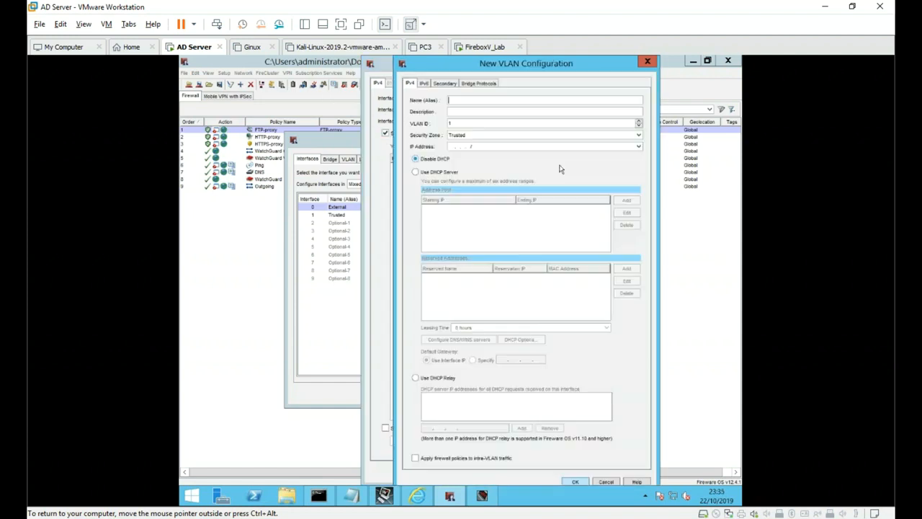
{"action": "left_click", "coordinate": [479, 135]}
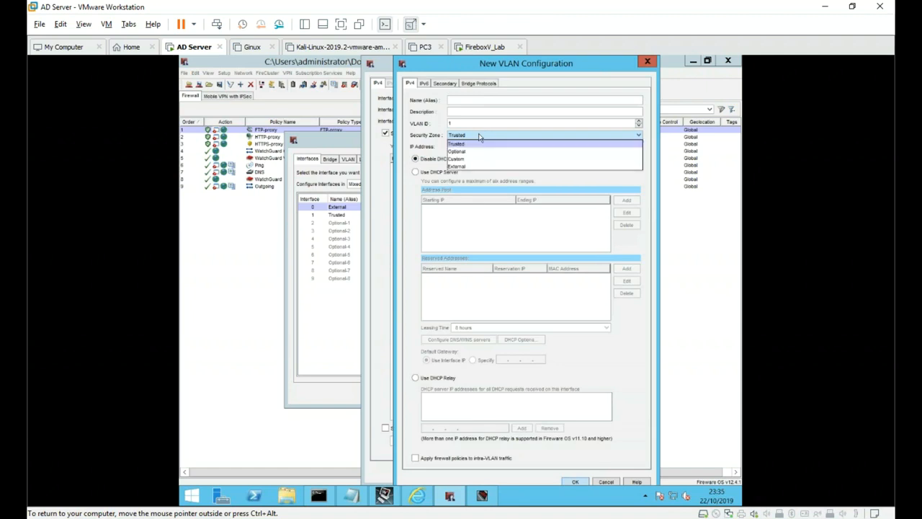
{"action": "left_click", "coordinate": [648, 62]}
{"action": "left_click", "coordinate": [617, 65]}
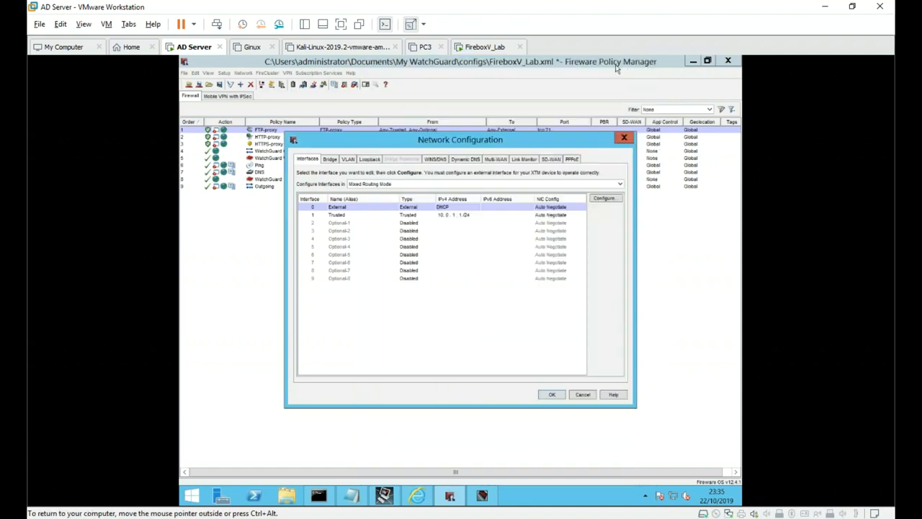
{"action": "left_click", "coordinate": [623, 138]}
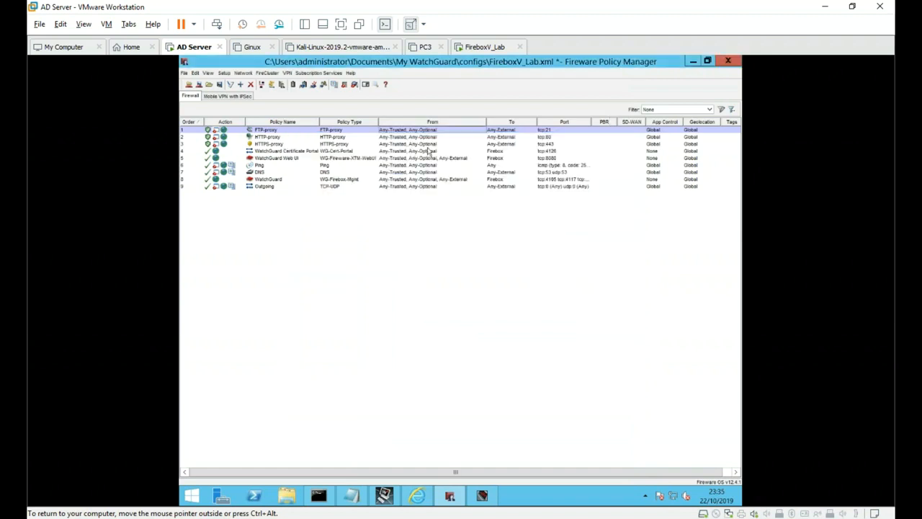
- In the FTP-proxy policy, replace the Any-Trusted and Any-Optional sources with Trusted
{"action": "double_click", "coordinate": [395, 132]}
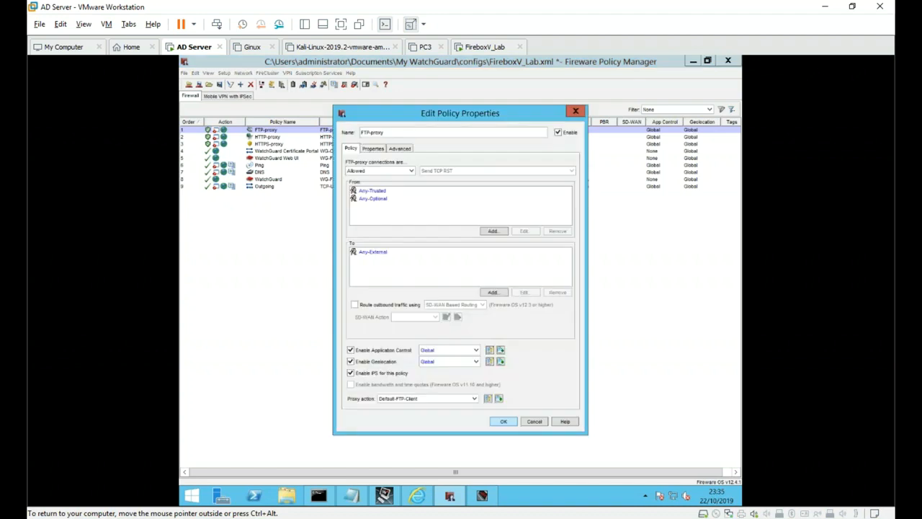
{"action": "left_click", "coordinate": [374, 191]}
{"action": "left_click", "coordinate": [387, 200], "text": "shift"}
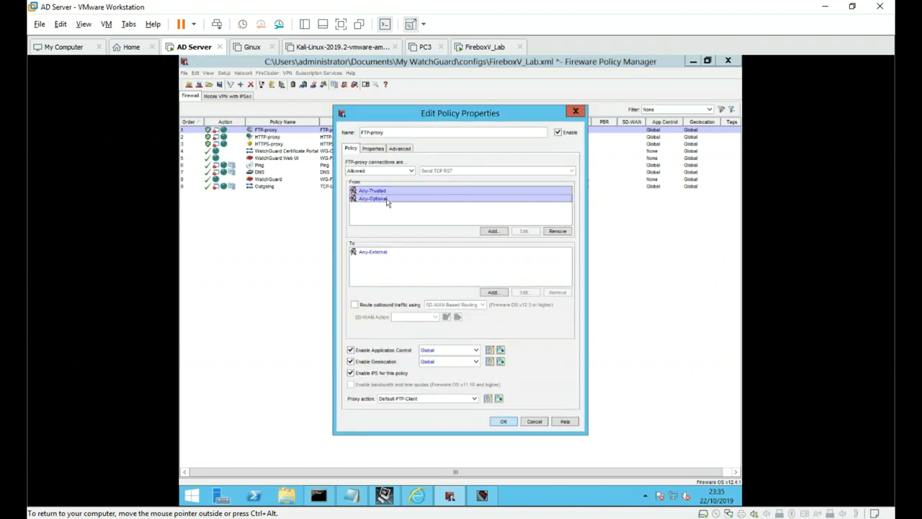
{"action": "left_click", "coordinate": [566, 231]}
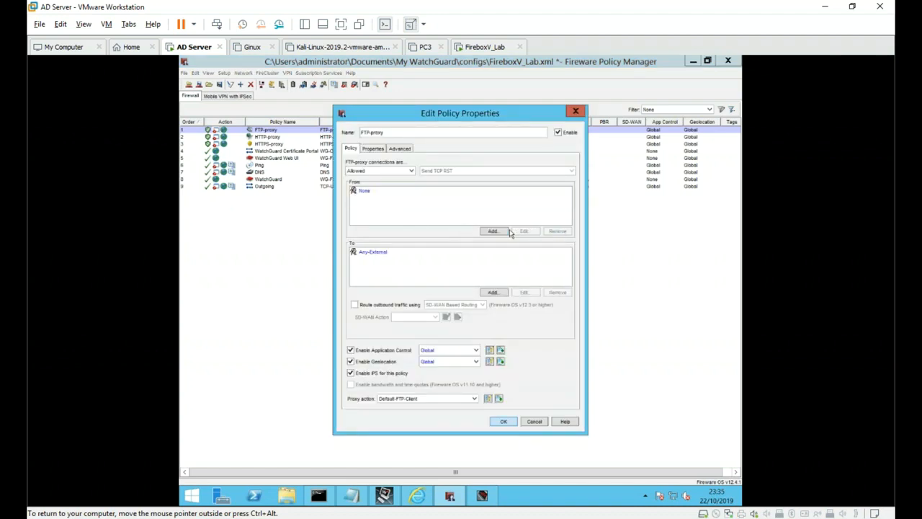
{"action": "left_click", "coordinate": [494, 230]}
{"action": "left_click", "coordinate": [476, 226]}
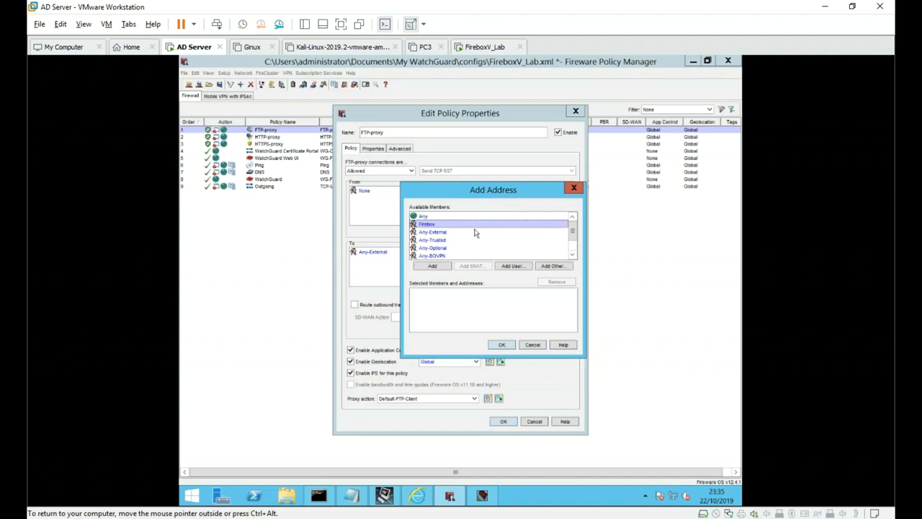
{"action": "key", "text": "Down"}
{"action": "key", "text": "Down"}
{"action": "key", "text": "Down"}
{"action": "key", "text": "Down"}
{"action": "key", "text": "Down"}
{"action": "key", "text": "Down"}
{"action": "key", "text": "Down"}
{"action": "left_click", "coordinate": [432, 266]}
{"action": "left_click", "coordinate": [501, 344]}
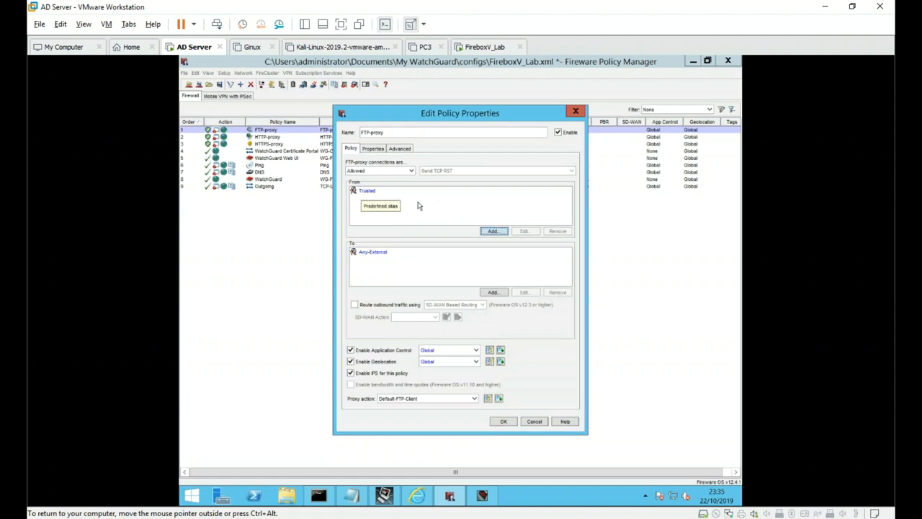
- Replace the Any-External destination with the FQDN ftp.site.Fr and save the policy
{"action": "left_click", "coordinate": [400, 258]}
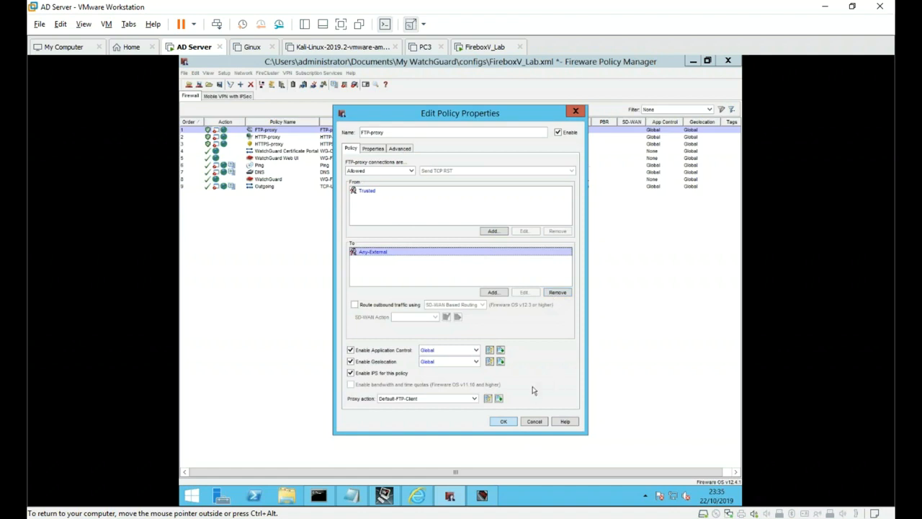
{"action": "left_click", "coordinate": [555, 293]}
{"action": "left_click", "coordinate": [500, 292]}
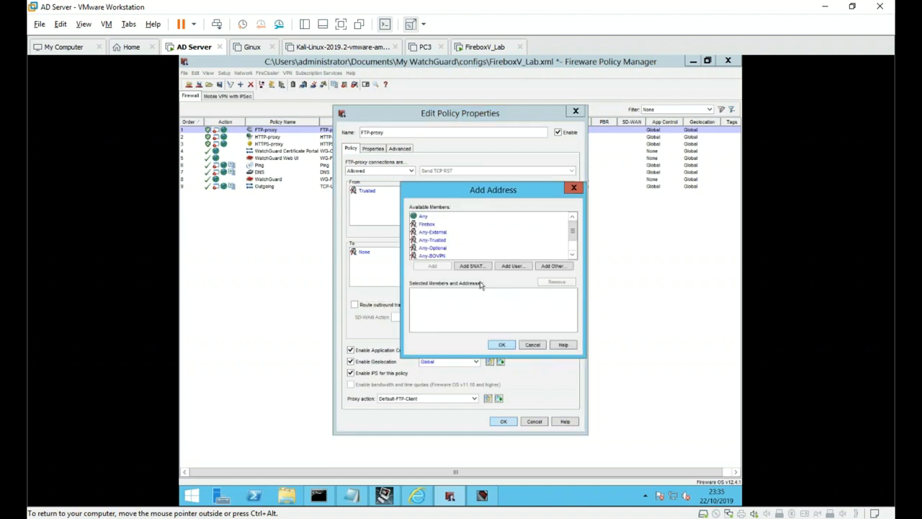
{"action": "left_click", "coordinate": [553, 267]}
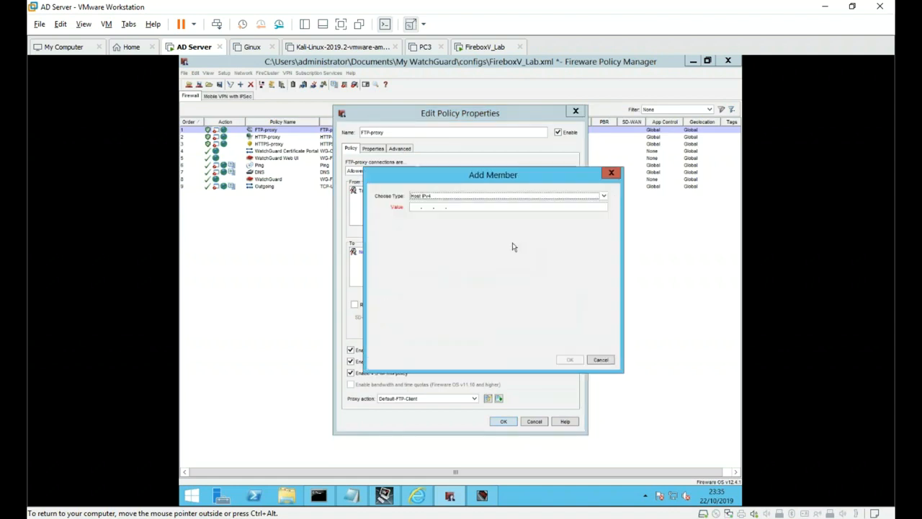
{"action": "left_click", "coordinate": [474, 201]}
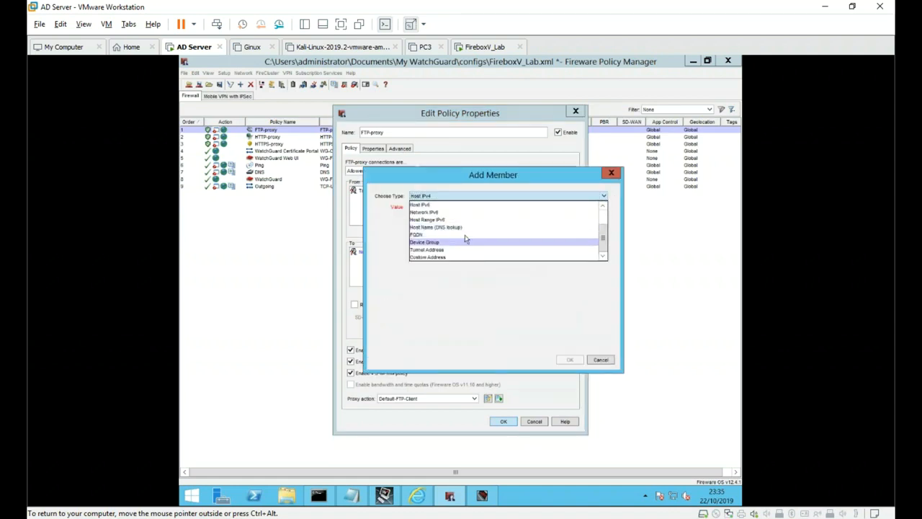
{"action": "left_click", "coordinate": [465, 235]}
{"action": "type", "text": "ftp.site.fr"}
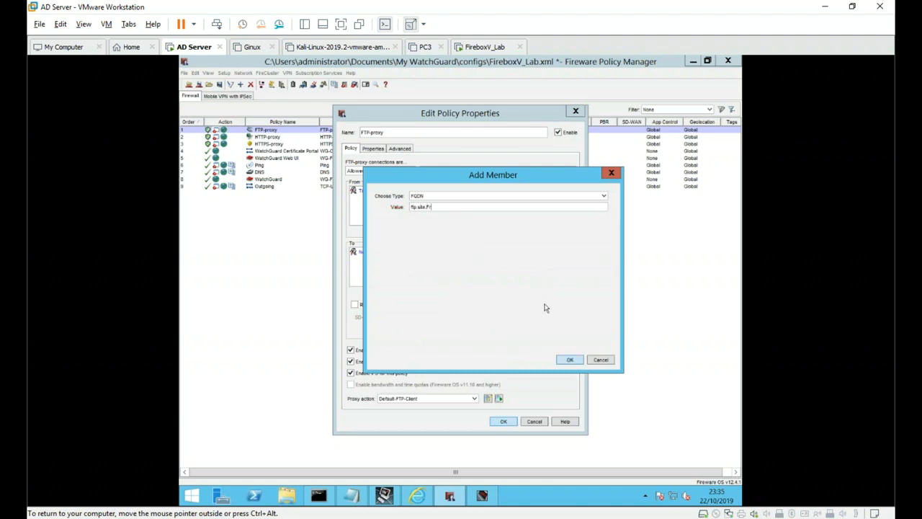
{"action": "left_click", "coordinate": [569, 360]}
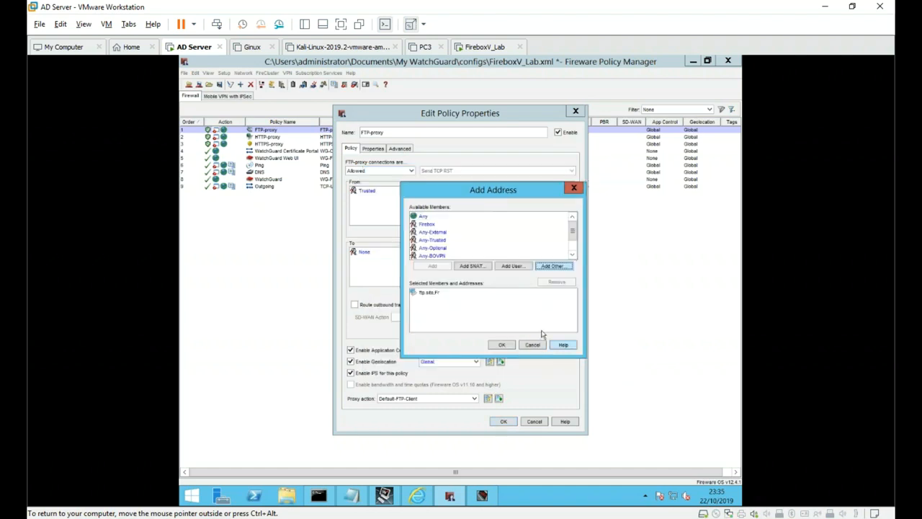
{"action": "left_click", "coordinate": [503, 346]}
{"action": "left_click", "coordinate": [392, 270]}
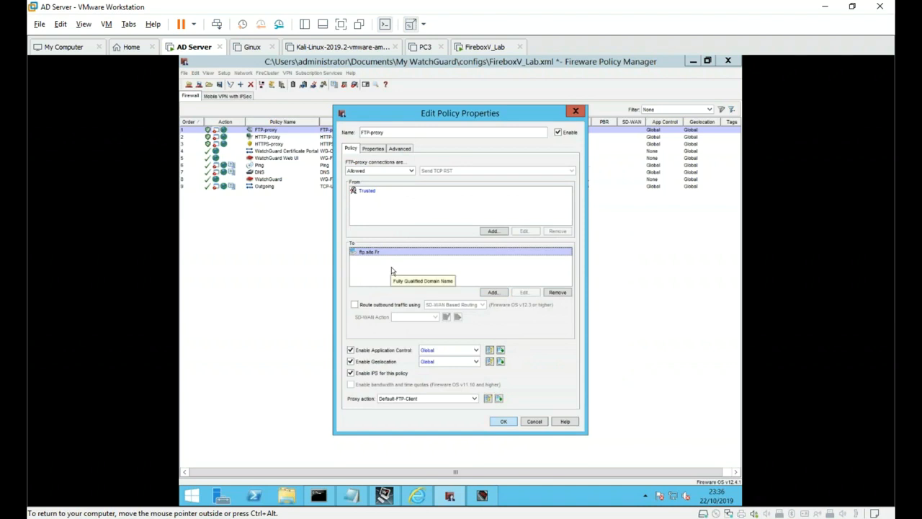
{"action": "left_click", "coordinate": [393, 195]}
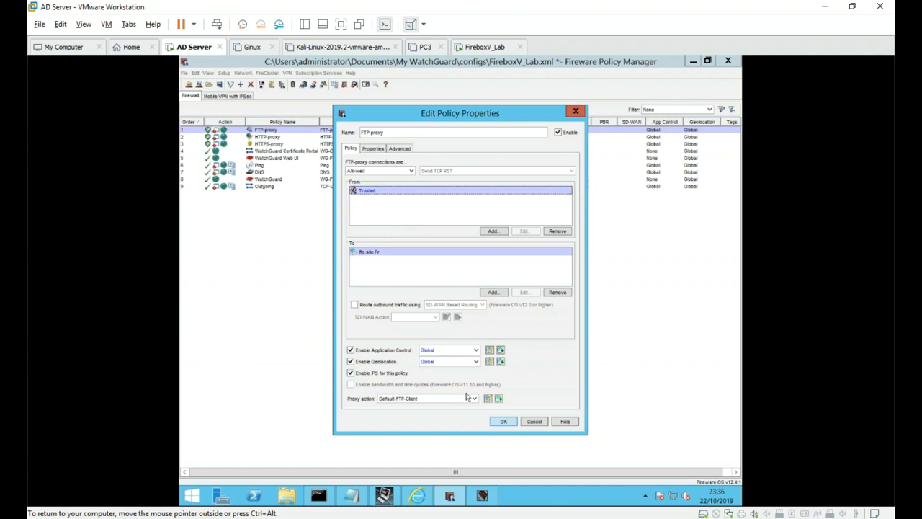
{"action": "left_click", "coordinate": [504, 423]}
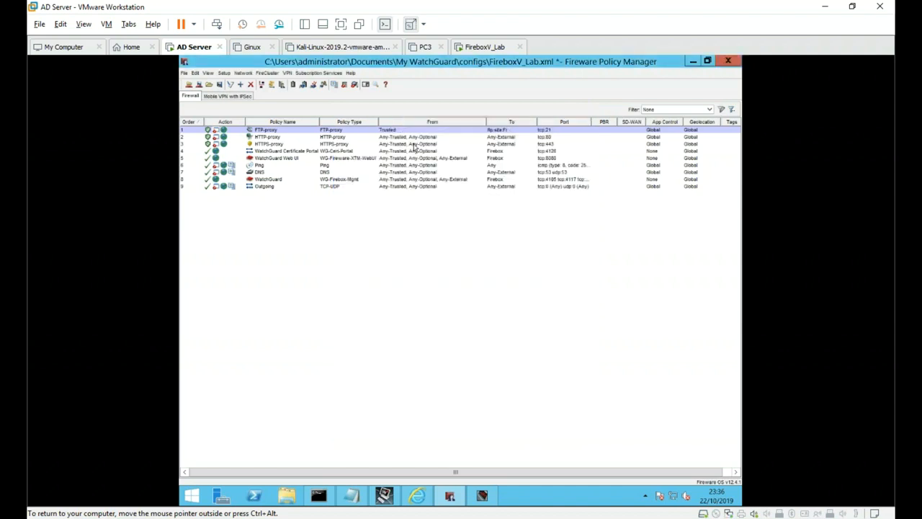
- Select the HTTP-proxy row and open its Edit Policy Properties dialog
{"action": "left_click", "coordinate": [415, 137]}
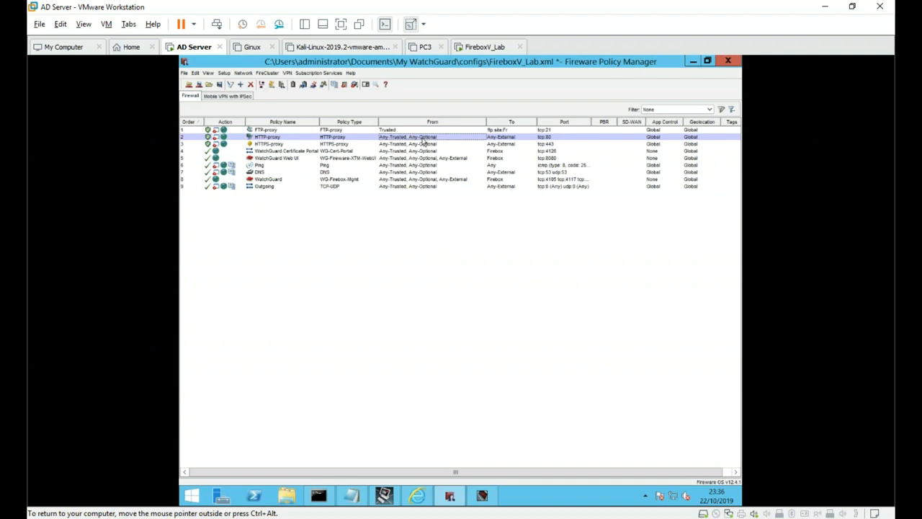
{"action": "left_click", "coordinate": [243, 140]}
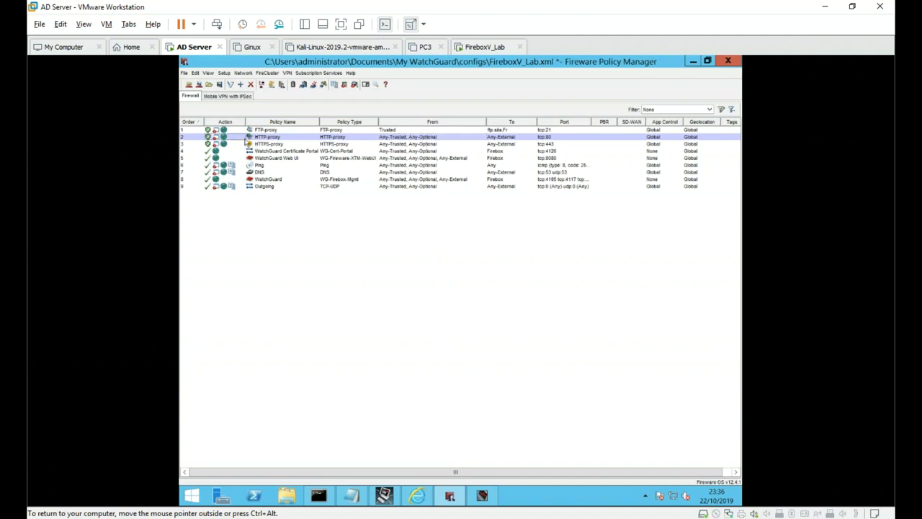
{"action": "double_click", "coordinate": [416, 141]}
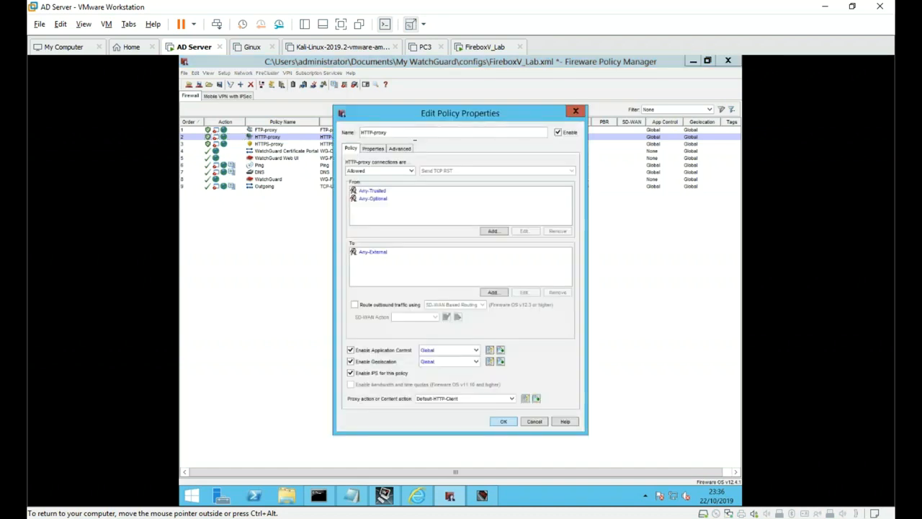
- Replace the HTTP-proxy policy's Any-Trusted and Any-Optional sources with Trusted and save
{"action": "left_click", "coordinate": [403, 192]}
{"action": "left_click", "coordinate": [406, 198], "text": "shift"}
{"action": "left_click", "coordinate": [557, 231]}
{"action": "left_click", "coordinate": [493, 230]}
{"action": "left_click", "coordinate": [488, 232]}
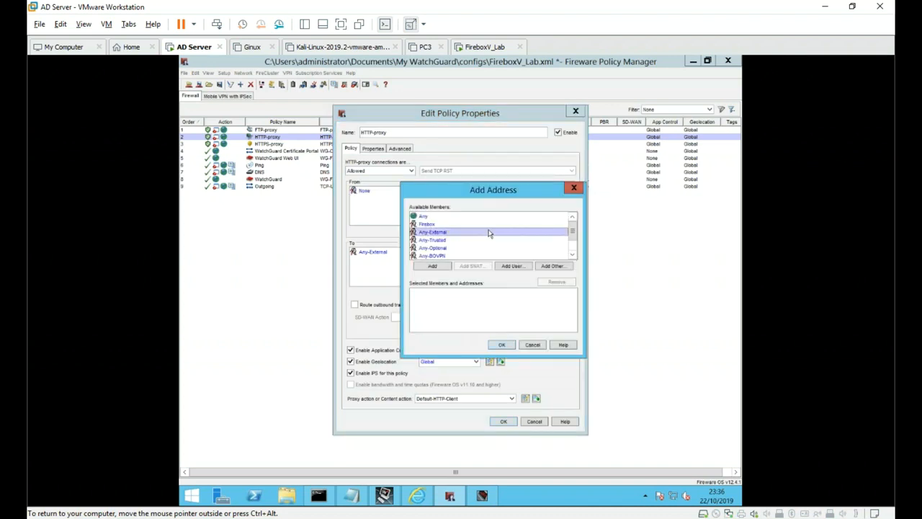
{"action": "key", "text": "t"}
{"action": "key", "text": "Tab"}
{"action": "key", "text": "Return"}
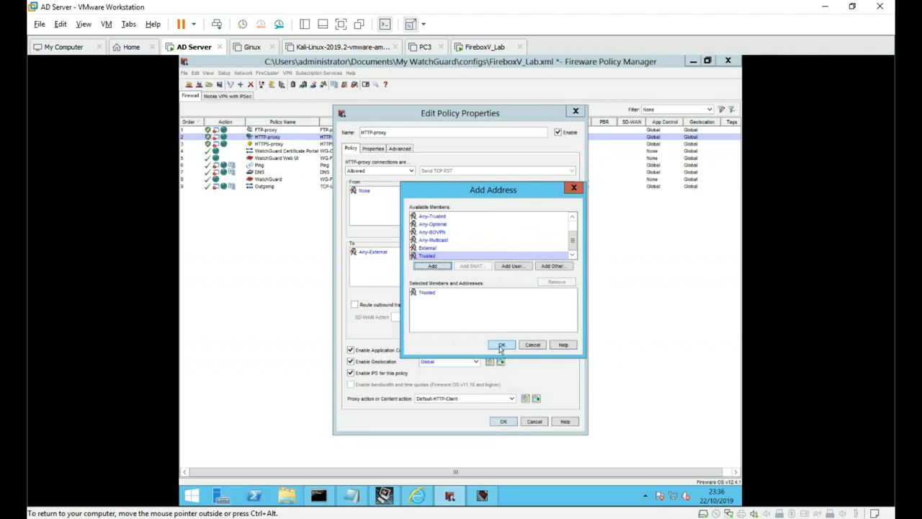
{"action": "left_click", "coordinate": [501, 346]}
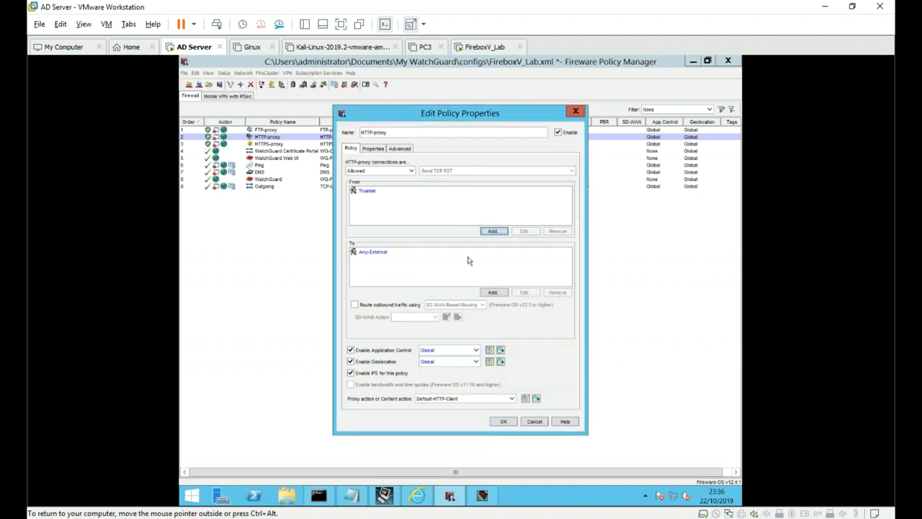
{"action": "left_click", "coordinate": [431, 252]}
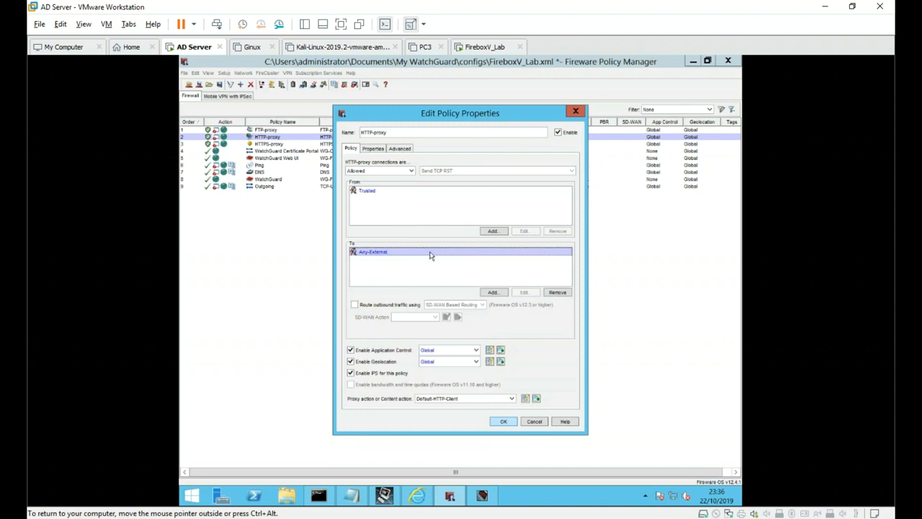
{"action": "left_click", "coordinate": [502, 422]}
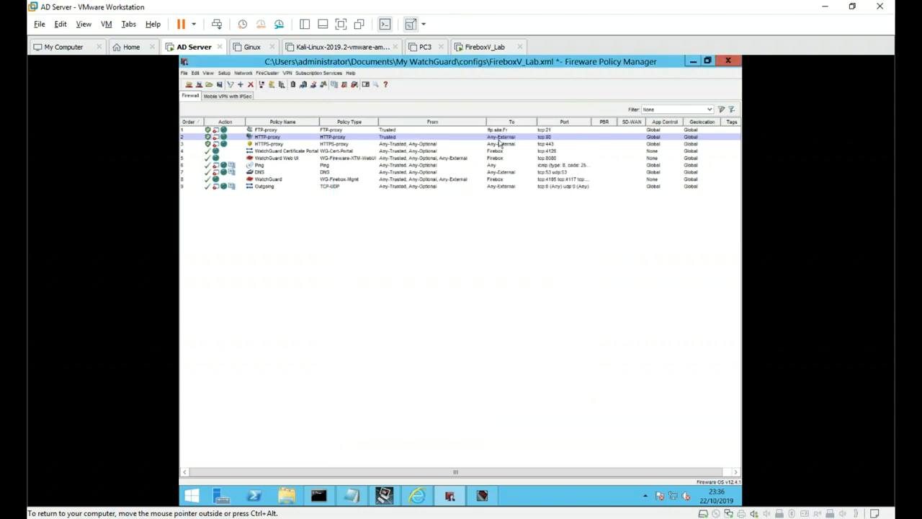
- Turn on Send a log message under the policy's Properties > Logging and apply
{"action": "double_click", "coordinate": [497, 137]}
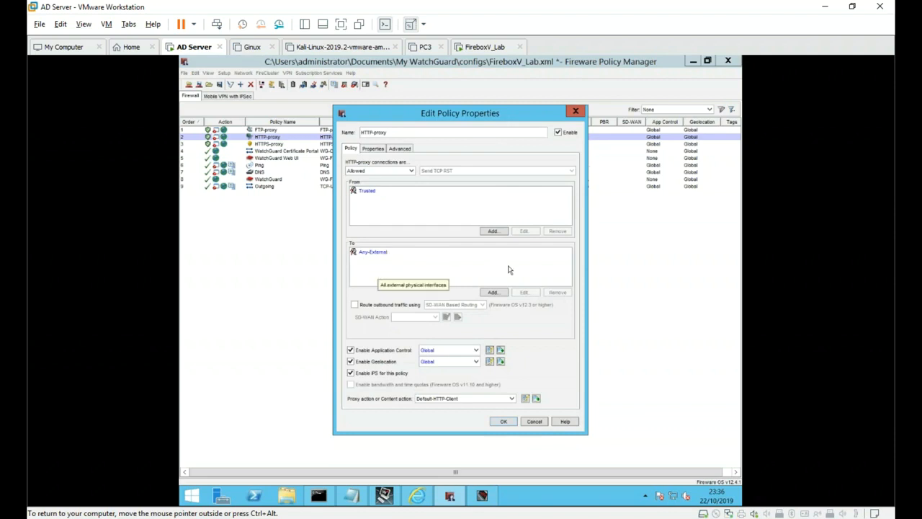
{"action": "left_click", "coordinate": [374, 149]}
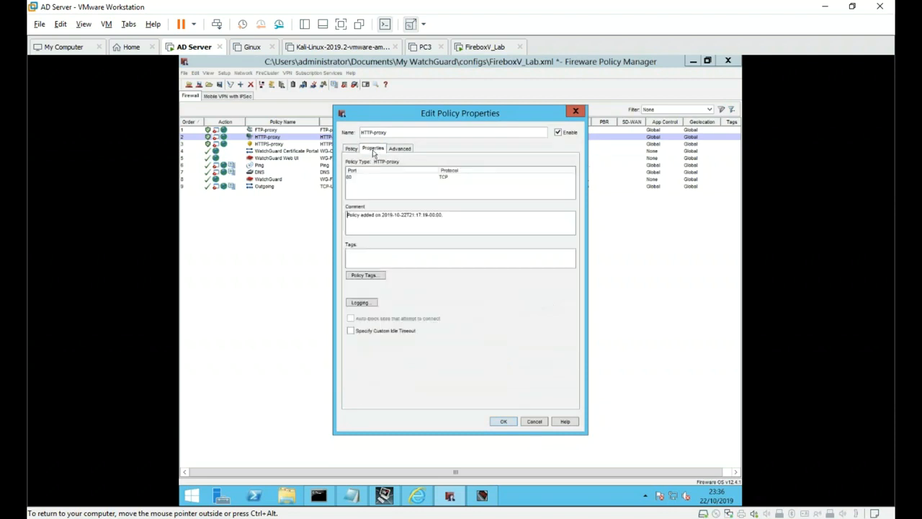
{"action": "left_click", "coordinate": [363, 302]}
{"action": "left_click", "coordinate": [436, 220]}
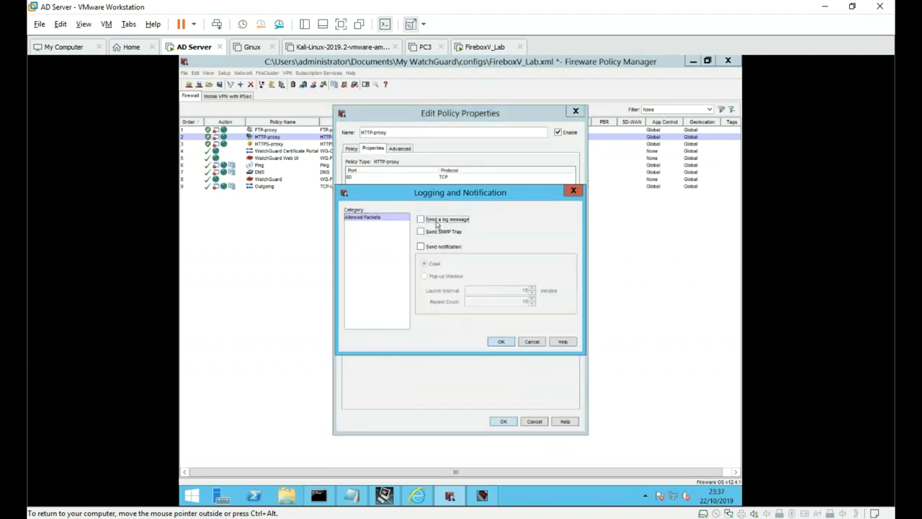
{"action": "left_click", "coordinate": [497, 343]}
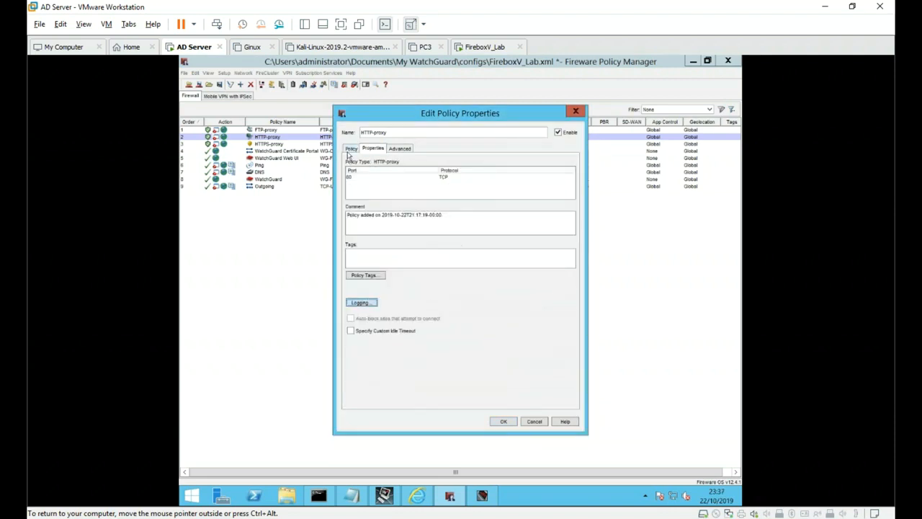
{"action": "left_click", "coordinate": [351, 149]}
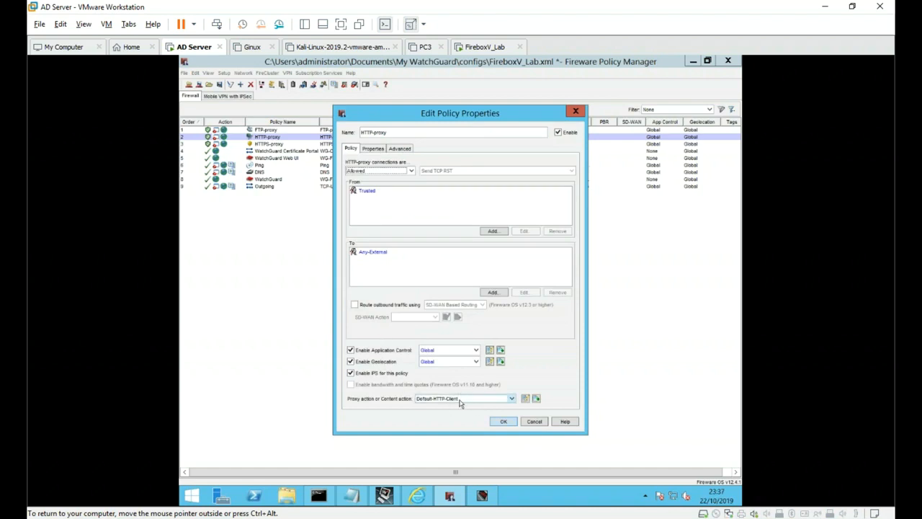
{"action": "left_click", "coordinate": [507, 422]}
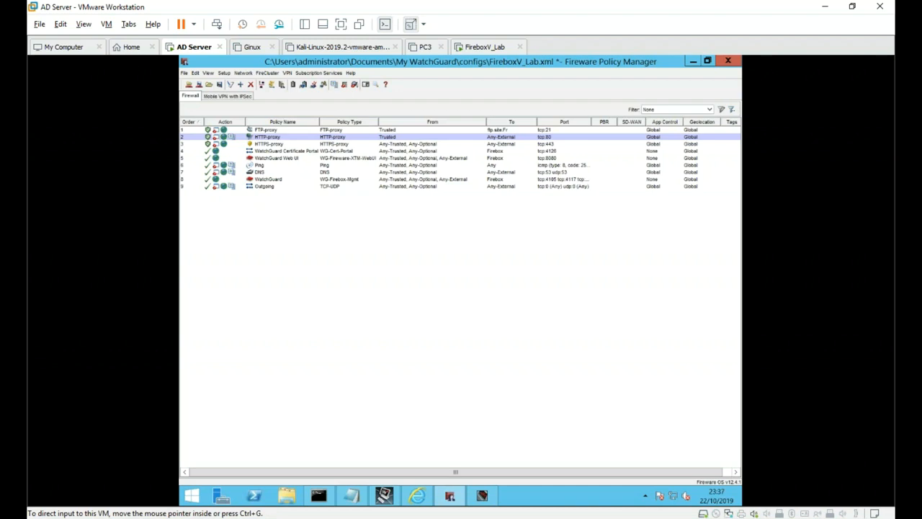
- Open watchguard-dimension_2_1_2_U2.ova via File > Open and accept the license terms
{"action": "left_click", "coordinate": [78, 45]}
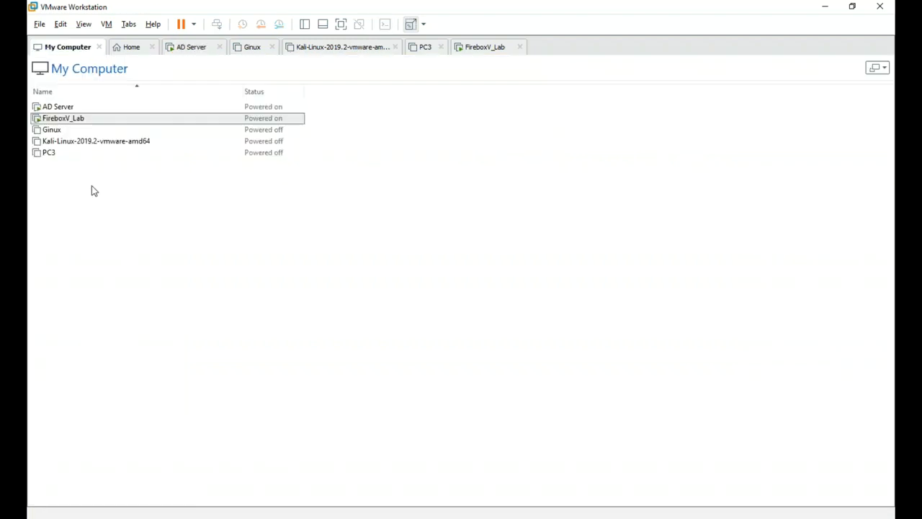
{"action": "left_click", "coordinate": [40, 24]}
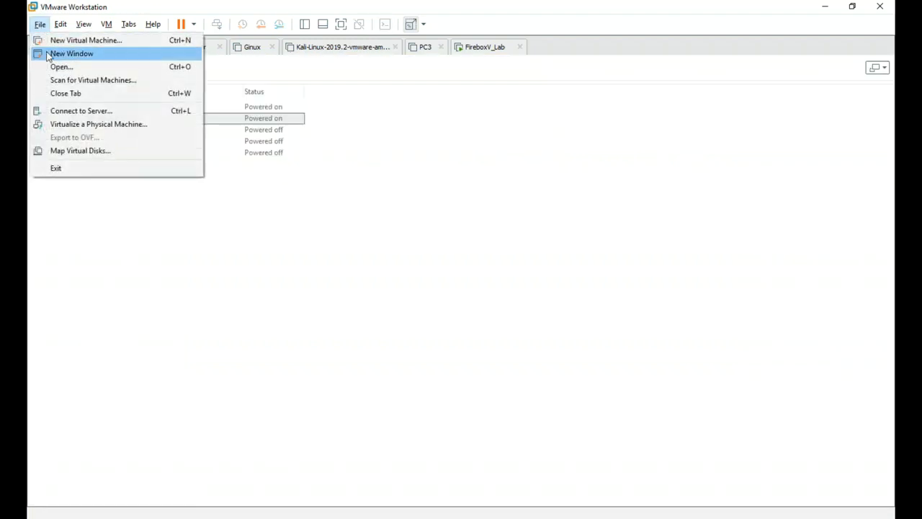
{"action": "left_click", "coordinate": [59, 66]}
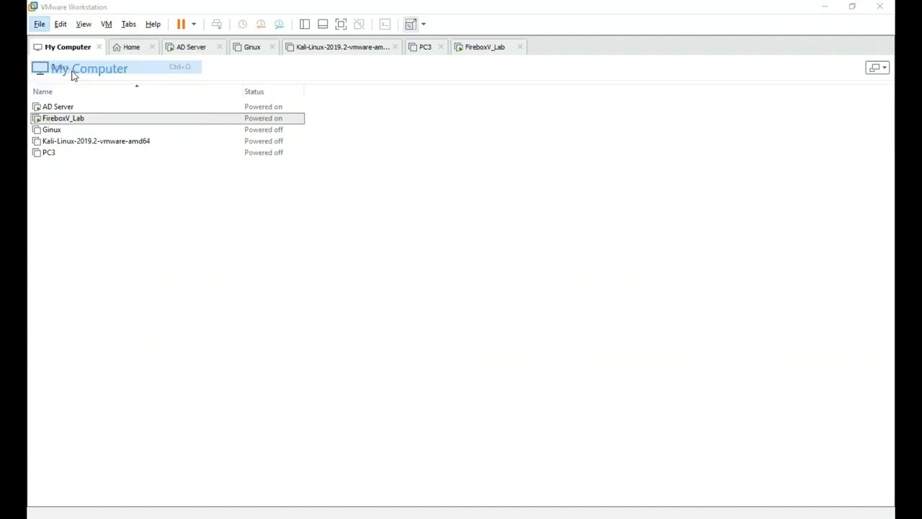
{"action": "left_click", "coordinate": [159, 112]}
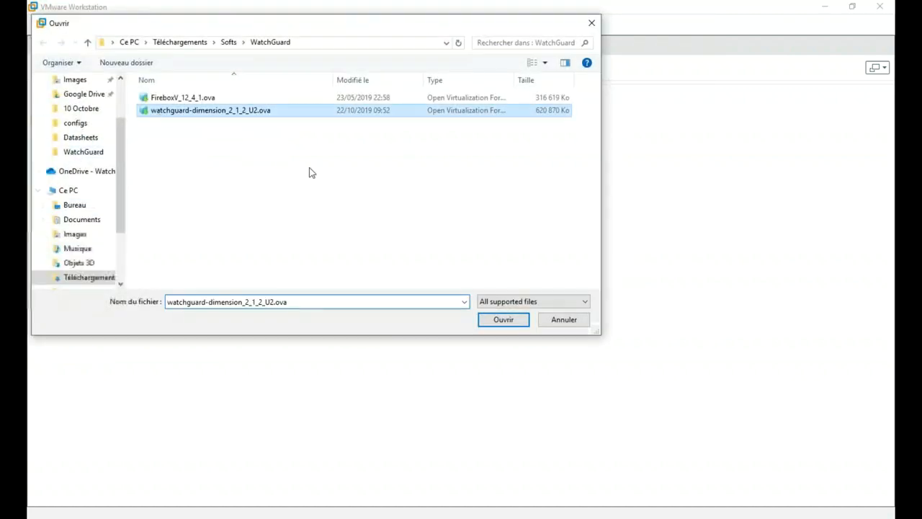
{"action": "left_click", "coordinate": [495, 321]}
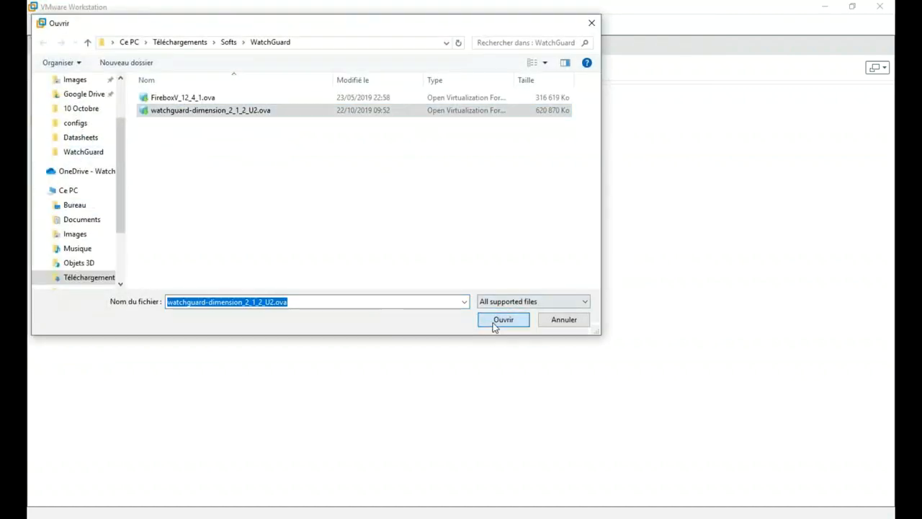
{"action": "left_click", "coordinate": [348, 347]}
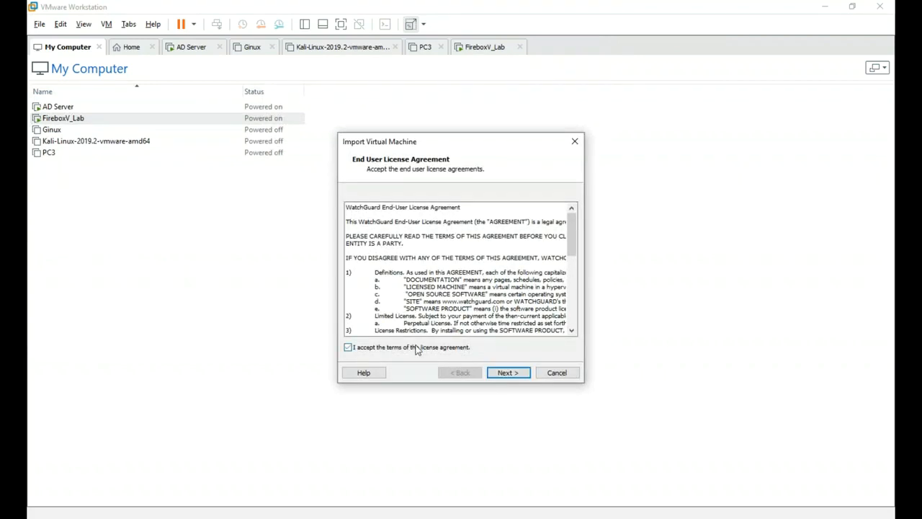
- Name the new virtual machine 'Dimension' and start the import
{"action": "left_click", "coordinate": [507, 373]}
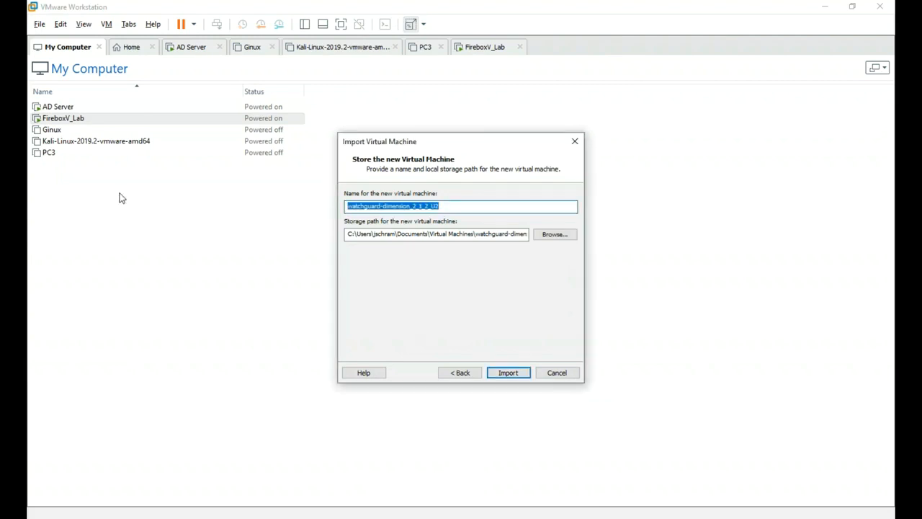
{"action": "type", "text": "Dimension"}
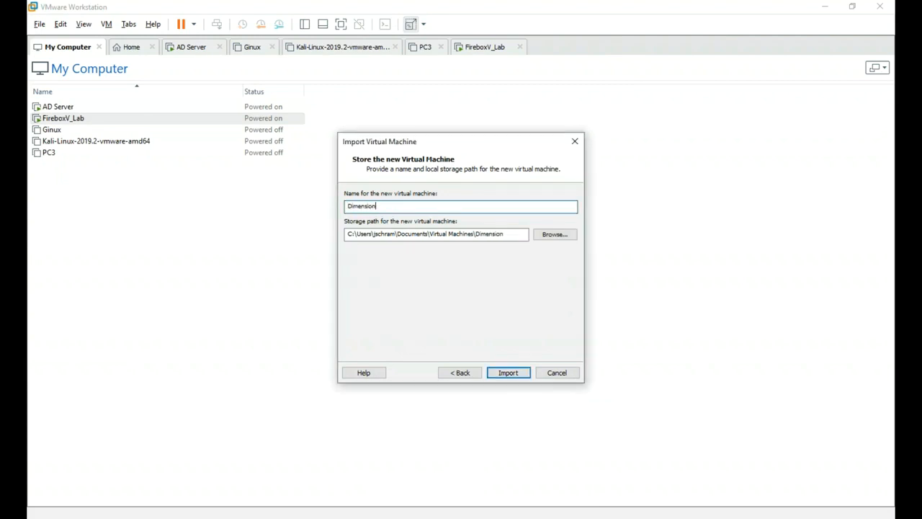
{"action": "left_click", "coordinate": [508, 374]}
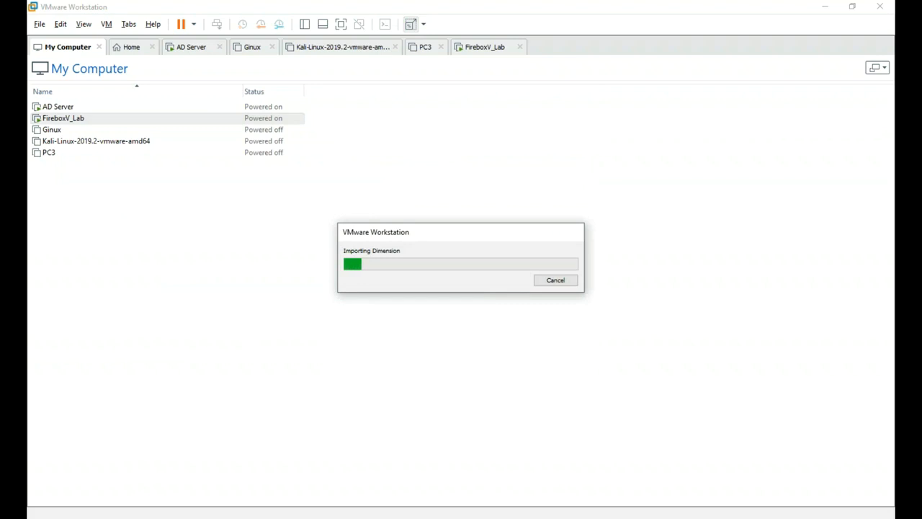
- Return to the AD Server VM and drag the import progress box out of the way
{"action": "left_click", "coordinate": [192, 49]}
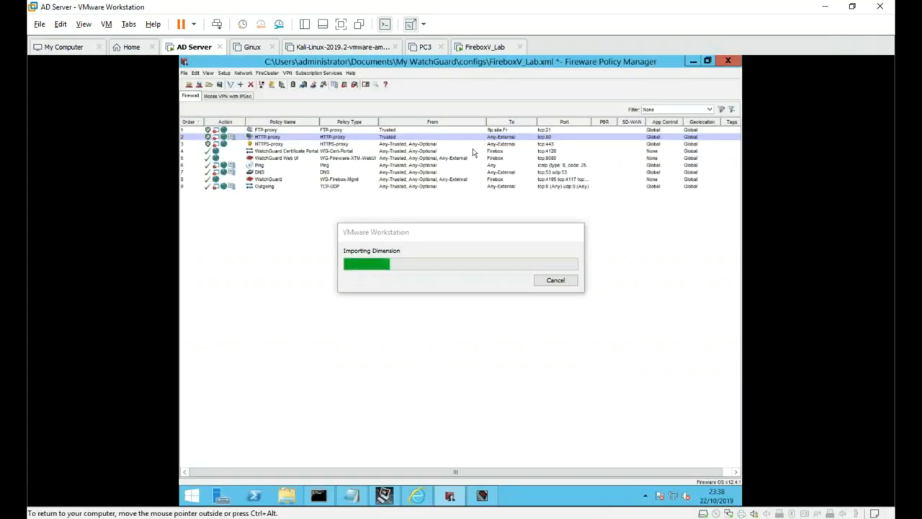
{"action": "key", "text": "Down"}
{"action": "key", "text": "Down"}
{"action": "key", "text": "Down"}
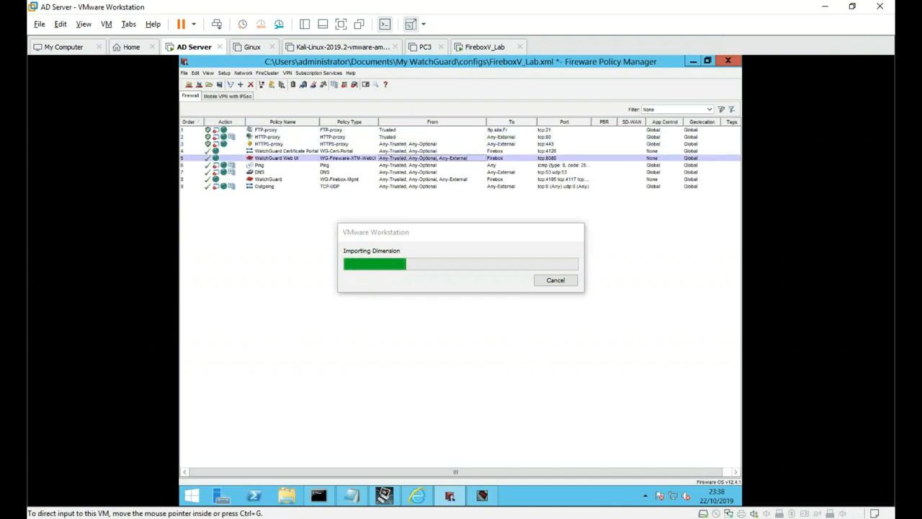
{"action": "left_click_drag", "start_coordinate": [428, 232], "coordinate": [101, 360]}
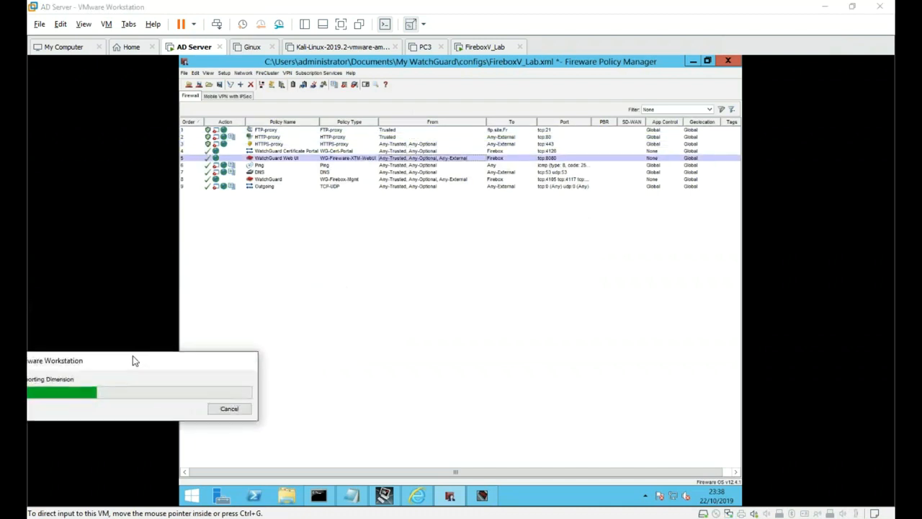
{"action": "left_click_drag", "start_coordinate": [163, 360], "coordinate": [298, 384]}
- Save the configuration to the Firebox, entering the admin passphrase
{"action": "left_click", "coordinate": [184, 72]}
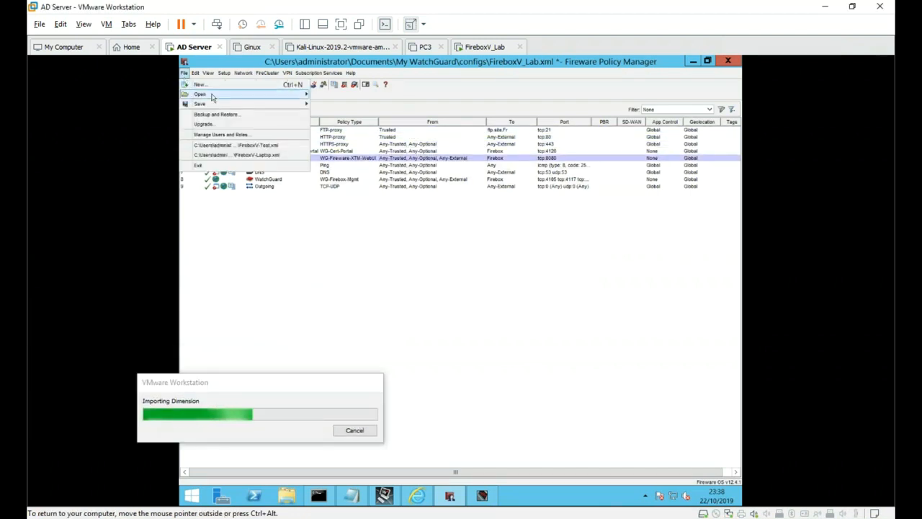
{"action": "mouse_move", "coordinate": [227, 98]}
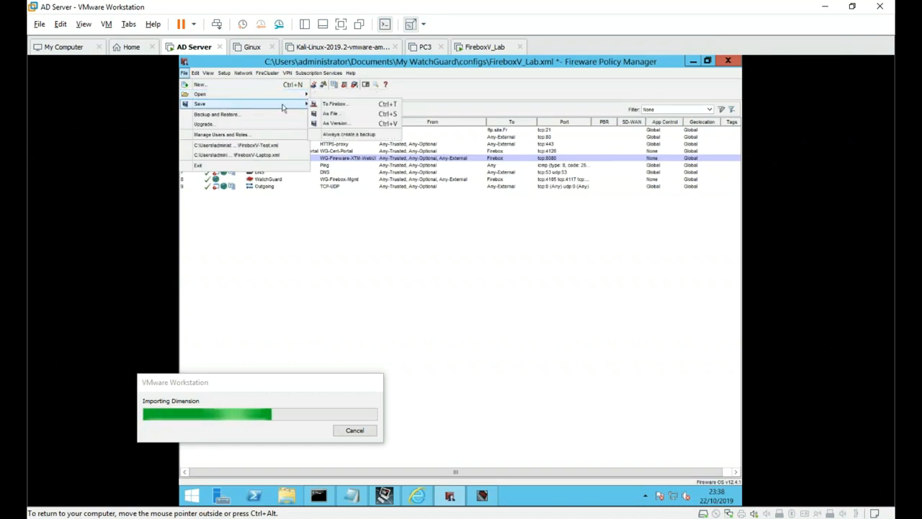
{"action": "left_click", "coordinate": [351, 107]}
{"action": "type", "text": "readwri"}
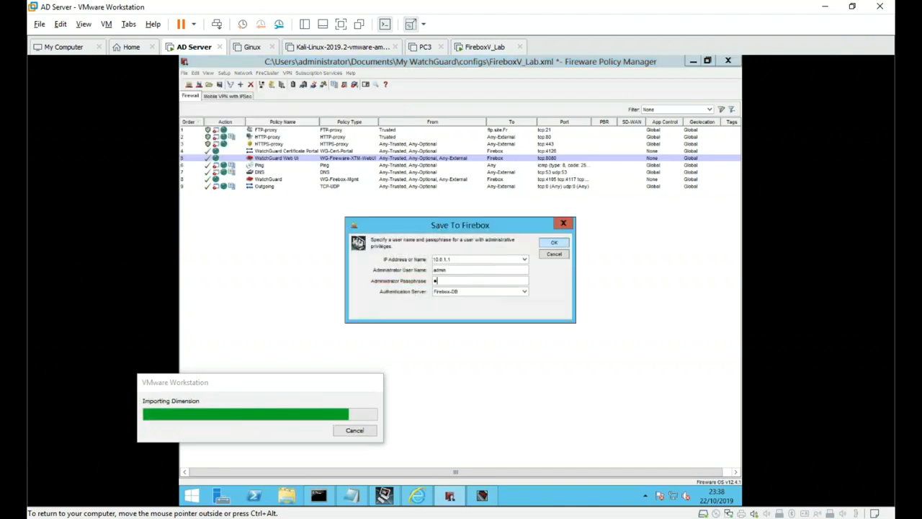
{"action": "type", "text": "te"}
{"action": "key", "text": "Return"}
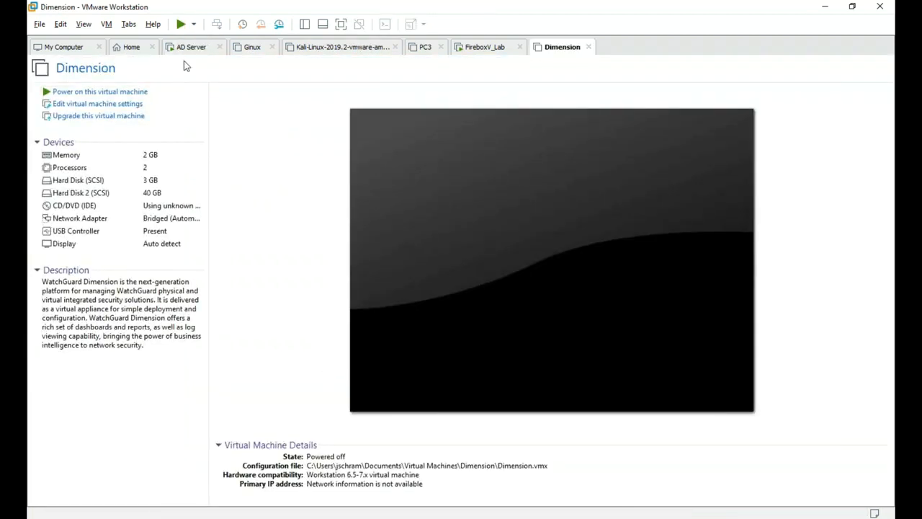
- Save the file as FireboxV_Lab.xml and dismiss the success message
{"action": "left_click", "coordinate": [186, 48]}
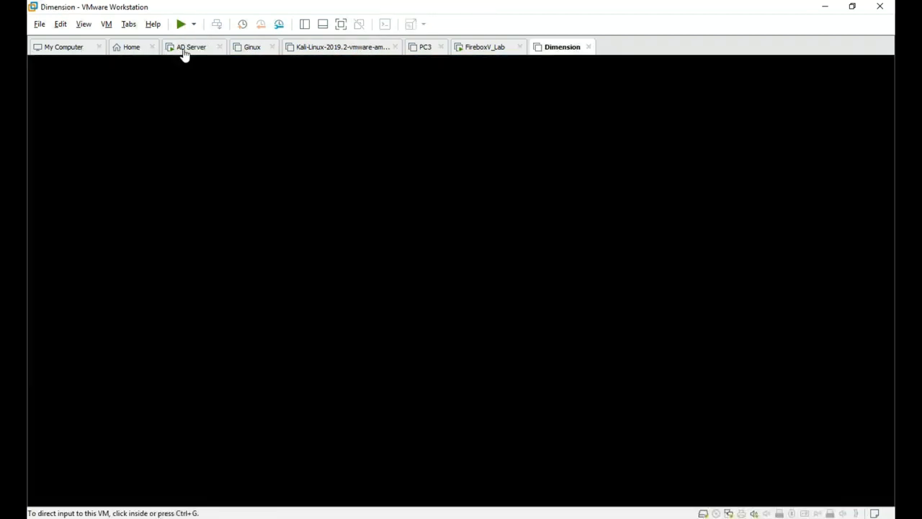
{"action": "left_click", "coordinate": [573, 345]}
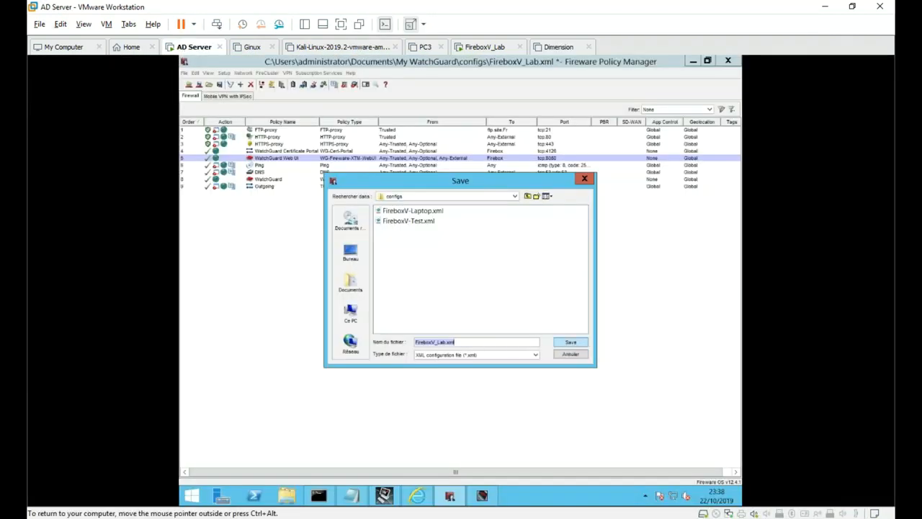
{"action": "left_click", "coordinate": [573, 344]}
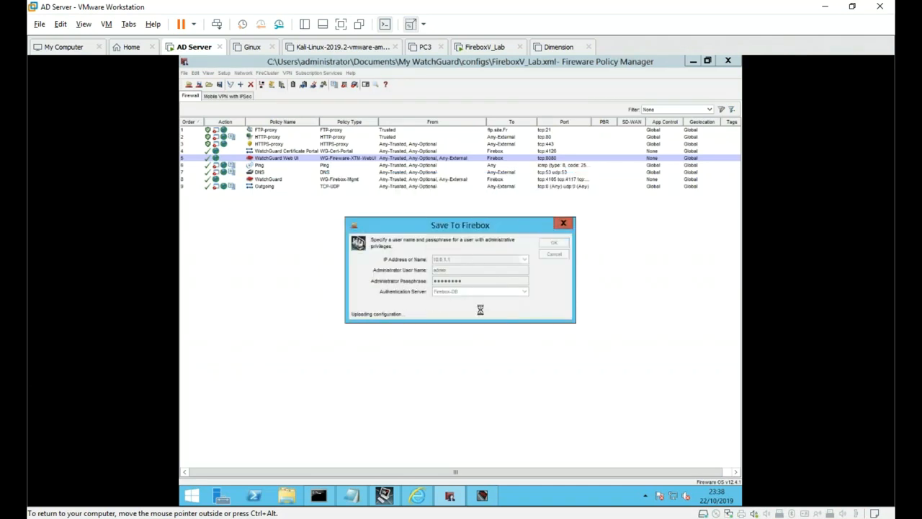
{"action": "left_click", "coordinate": [457, 284]}
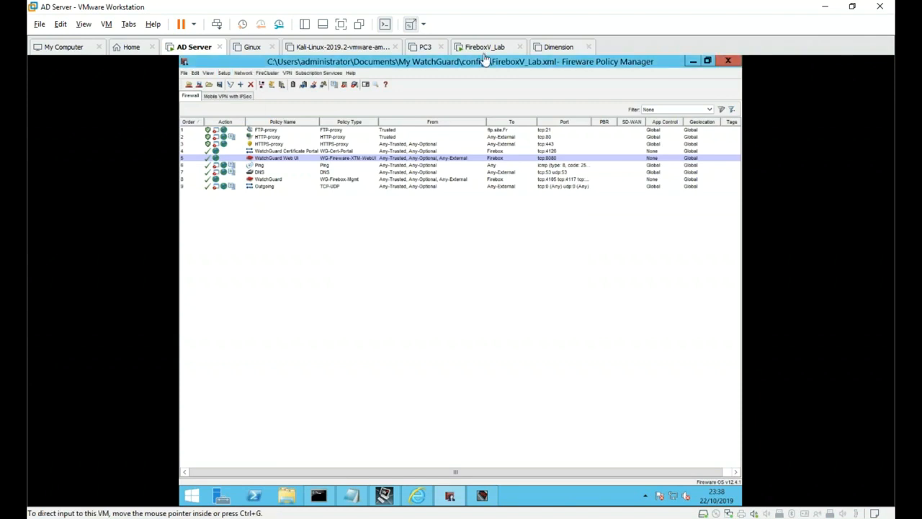
- Attach the Dimension VM's network adapter to custom VMnet2, power it on, and return to AD Server
{"action": "left_click", "coordinate": [556, 48]}
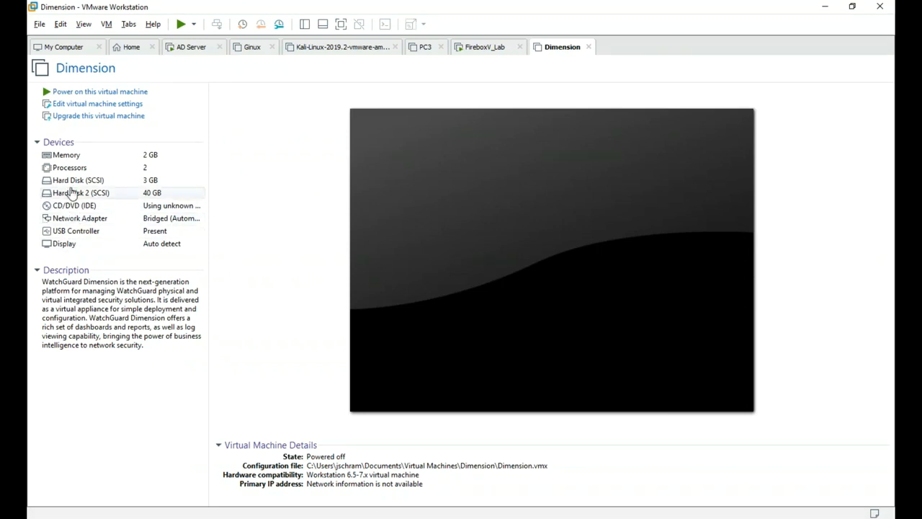
{"action": "left_click", "coordinate": [79, 108]}
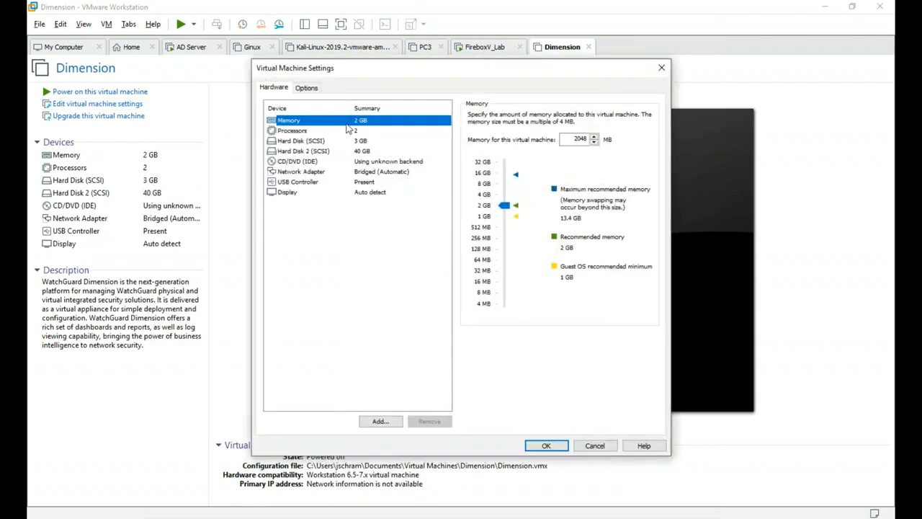
{"action": "left_click", "coordinate": [328, 173]}
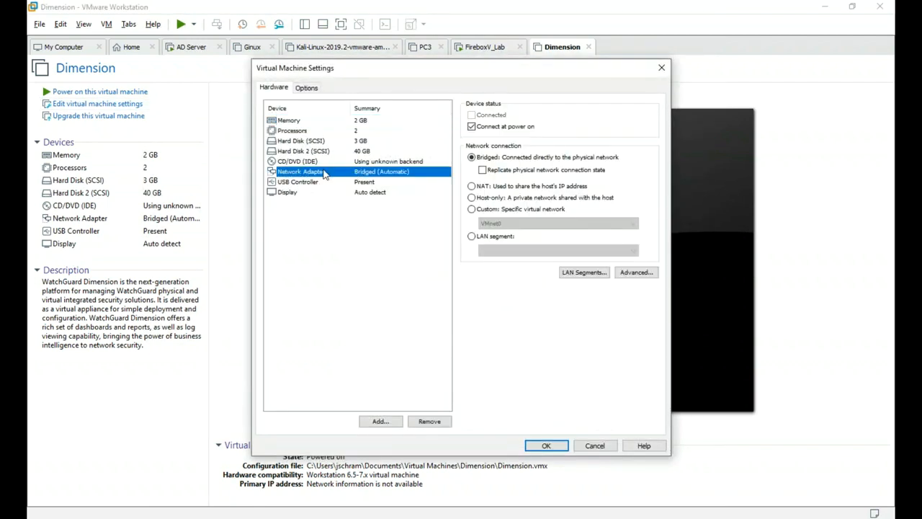
{"action": "left_click", "coordinate": [520, 210]}
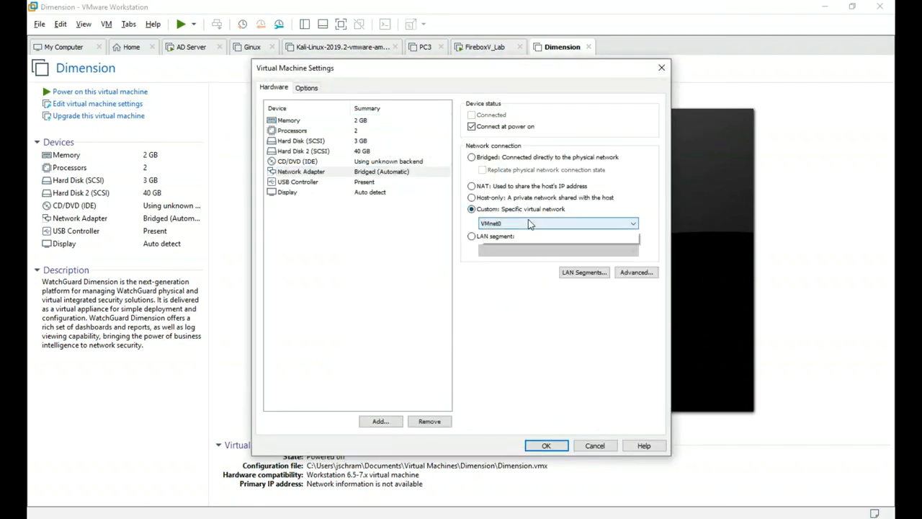
{"action": "left_click", "coordinate": [528, 224]}
{"action": "left_click", "coordinate": [531, 249]}
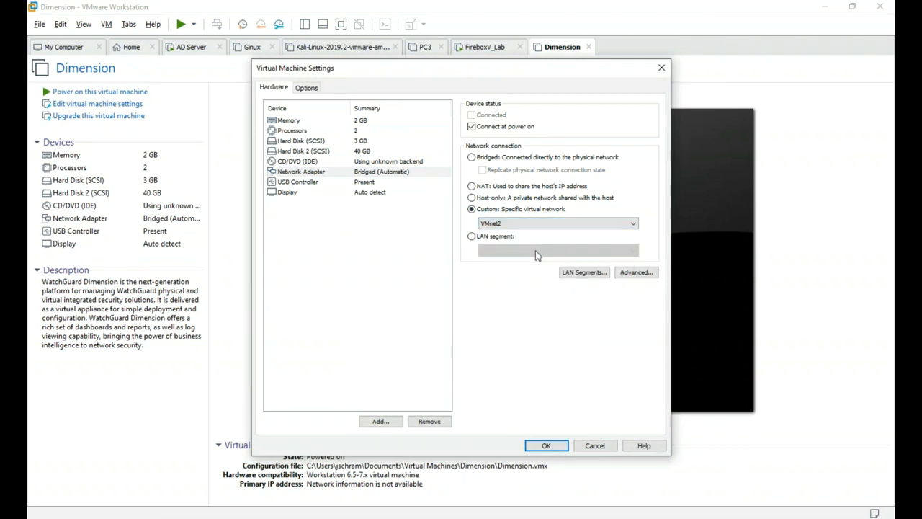
{"action": "left_click", "coordinate": [545, 446]}
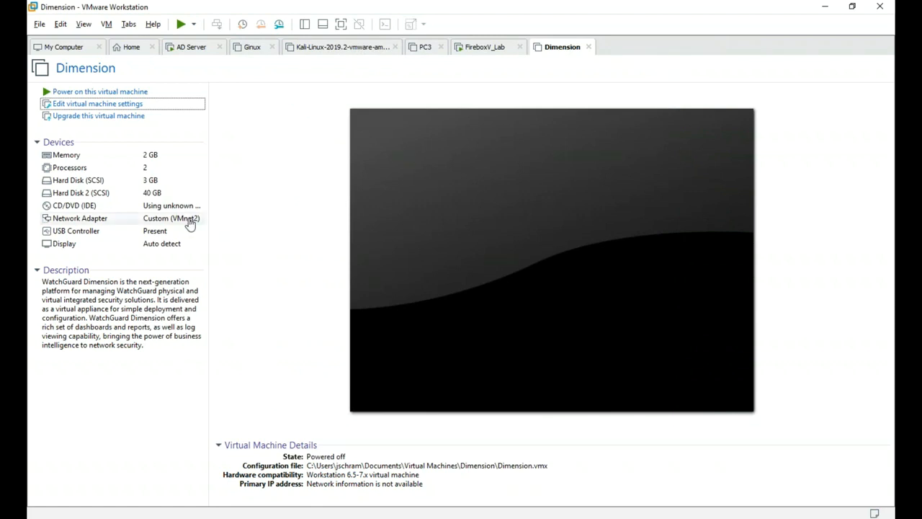
{"action": "left_click", "coordinate": [81, 93]}
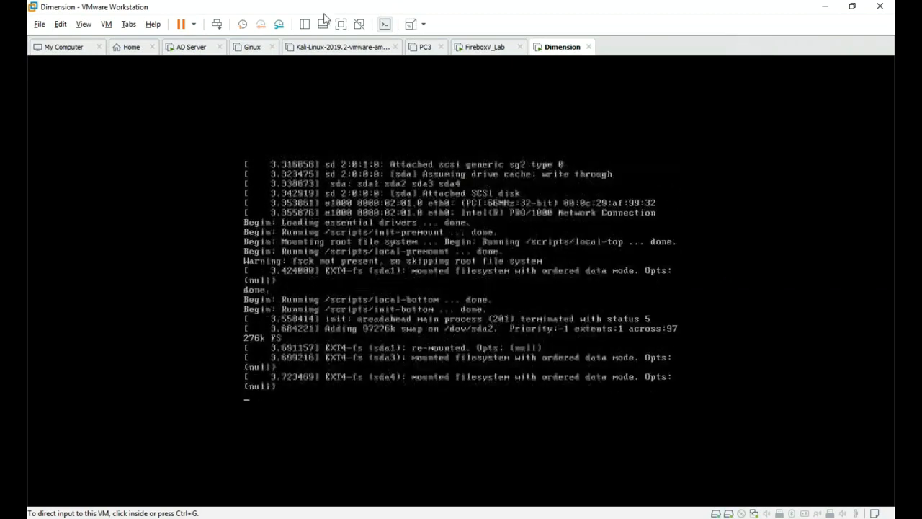
{"action": "left_click", "coordinate": [191, 51]}
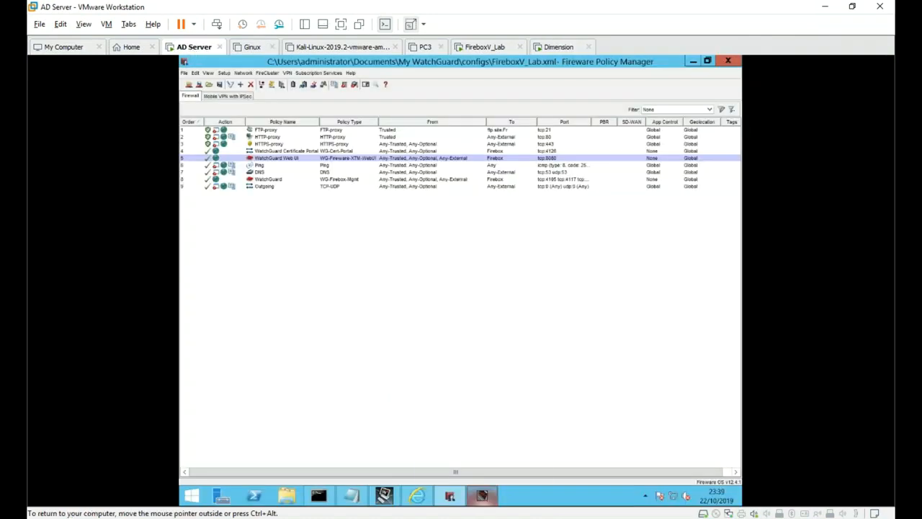
- Filter the Traffic Monitor log by 'dhc', pick the DHCPACK entry, then return to the browser
{"action": "left_click", "coordinate": [483, 497]}
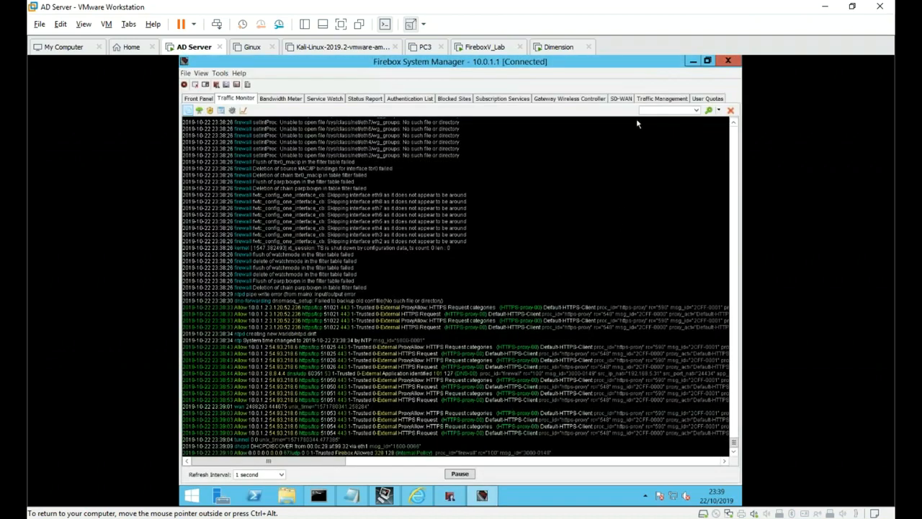
{"action": "left_click", "coordinate": [655, 111]}
{"action": "type", "text": "dhcp"}
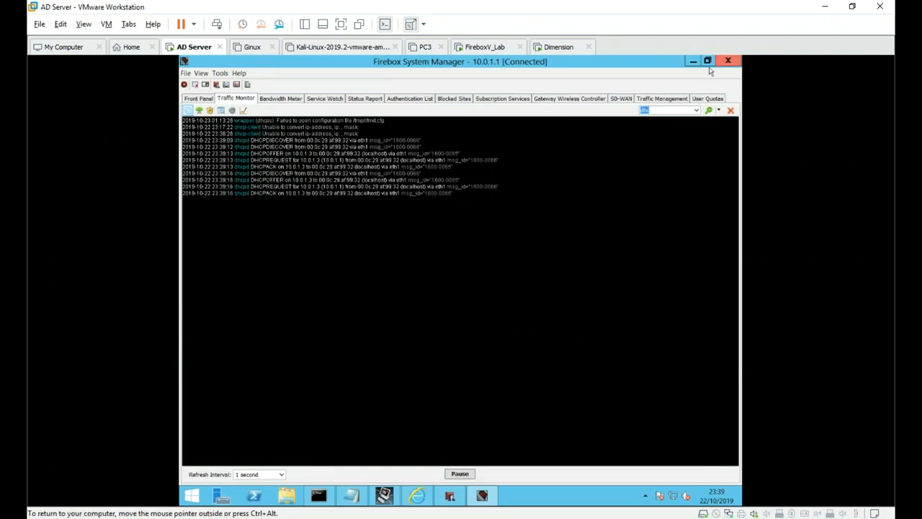
{"action": "left_click", "coordinate": [291, 204]}
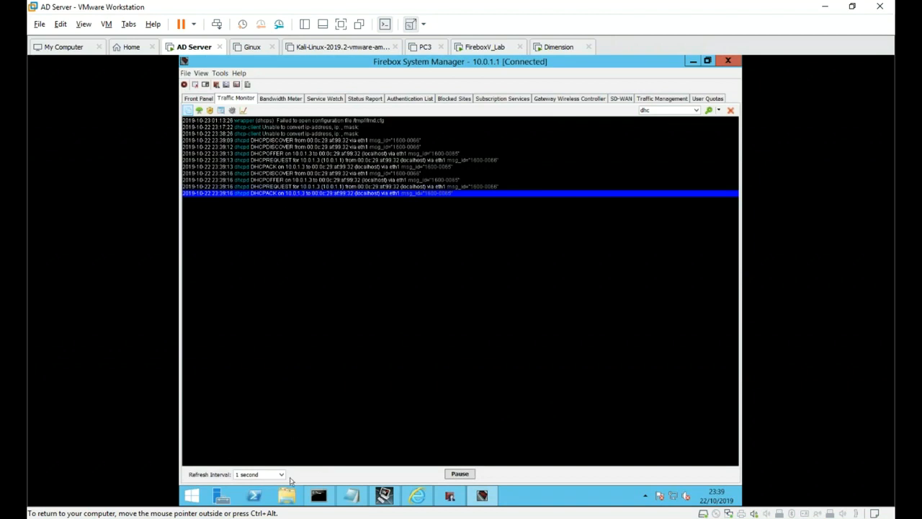
{"action": "left_click", "coordinate": [415, 496]}
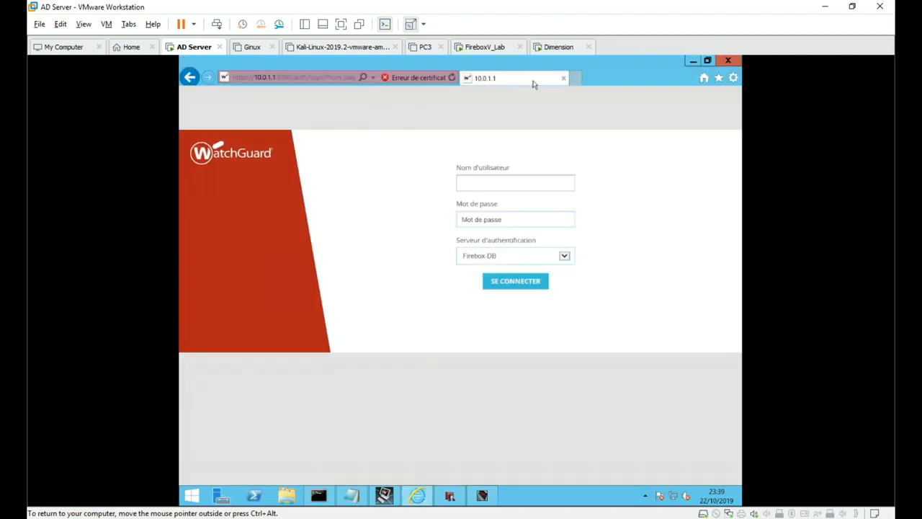
{"action": "left_click", "coordinate": [576, 77]}
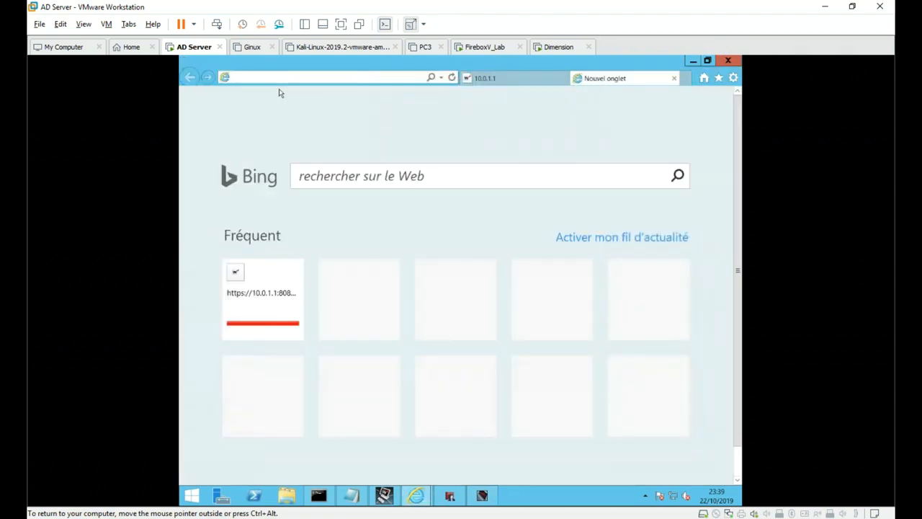
{"action": "type", "text": "https://10.0.1.3"}
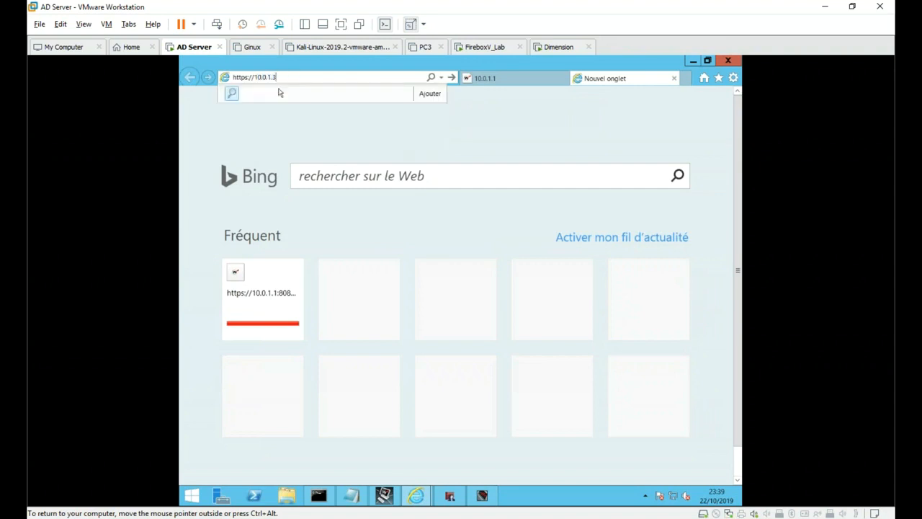
{"action": "key", "text": "Return"}
{"action": "left_click", "coordinate": [294, 263]}
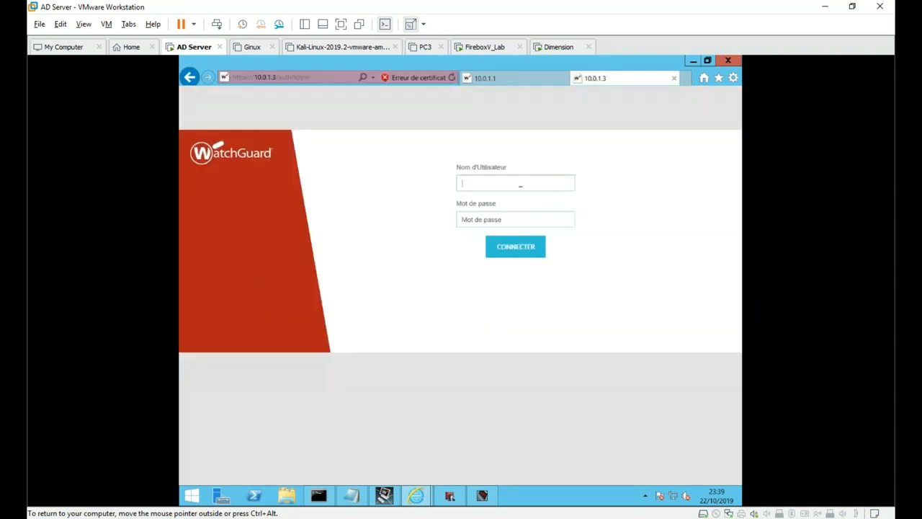
- Sign in to Dimension with username admin and its password
{"action": "left_click", "coordinate": [520, 185]}
{"action": "type", "text": "admin"}
{"action": "key", "text": "Tab"}
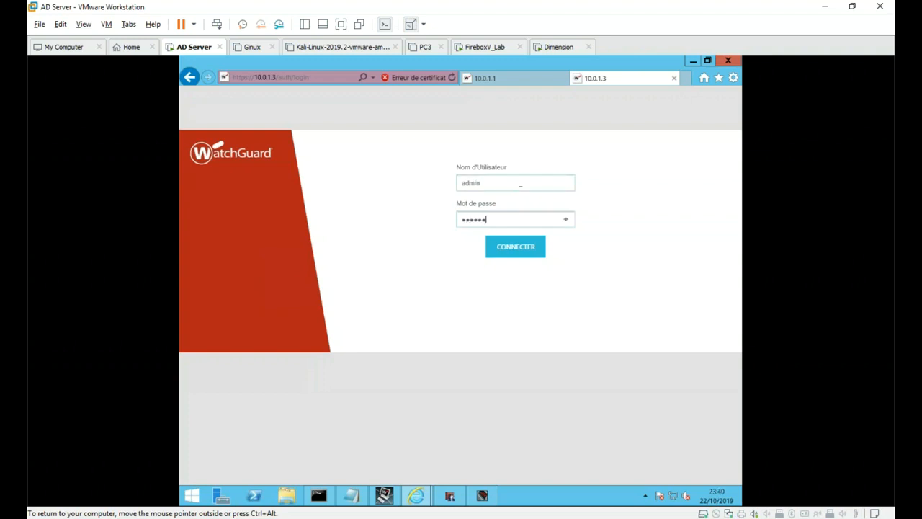
{"action": "key", "text": "Return"}
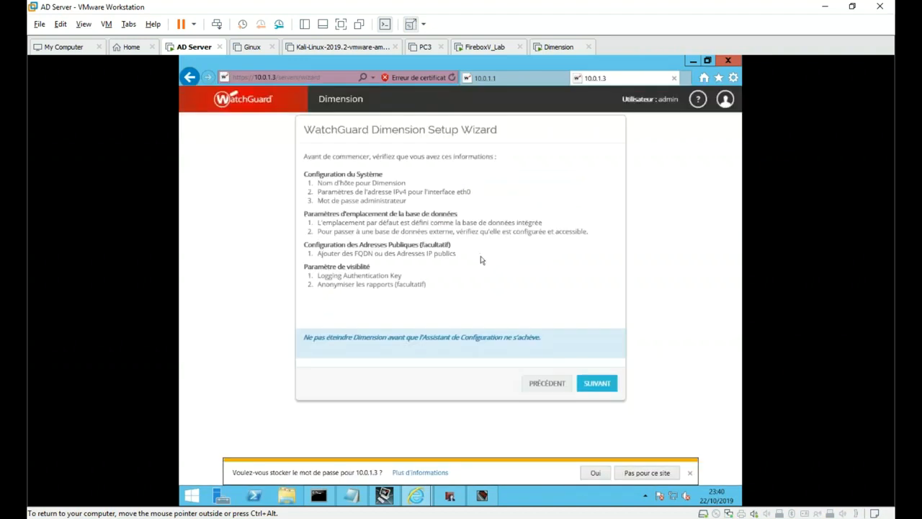
- Name the system Dimension with static IPv4 10.0.1.100/24, gateway 10.0.1.1 and DNS 10.0.1.2
{"action": "left_click", "coordinate": [599, 384]}
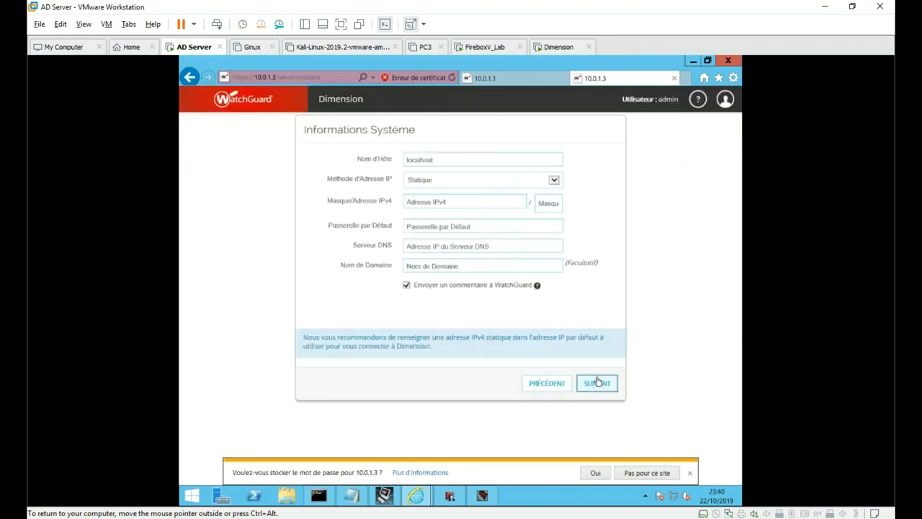
{"action": "double_click", "coordinate": [448, 163]}
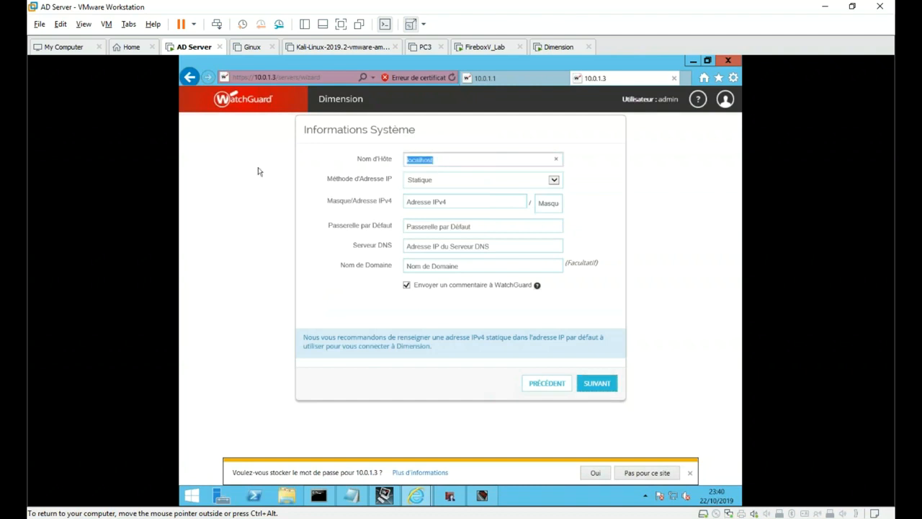
{"action": "type", "text": "Dimension"}
{"action": "key", "text": "Tab"}
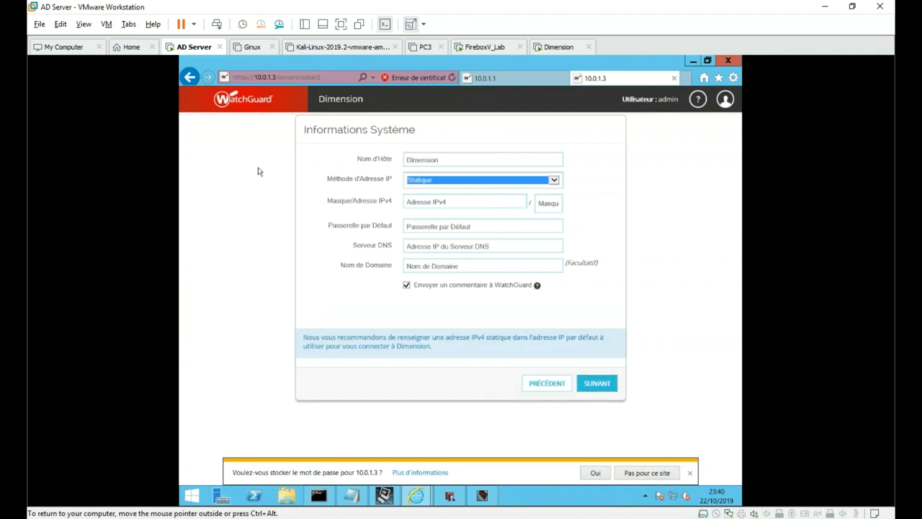
{"action": "key", "text": "Tab"}
{"action": "type", "text": "1"}
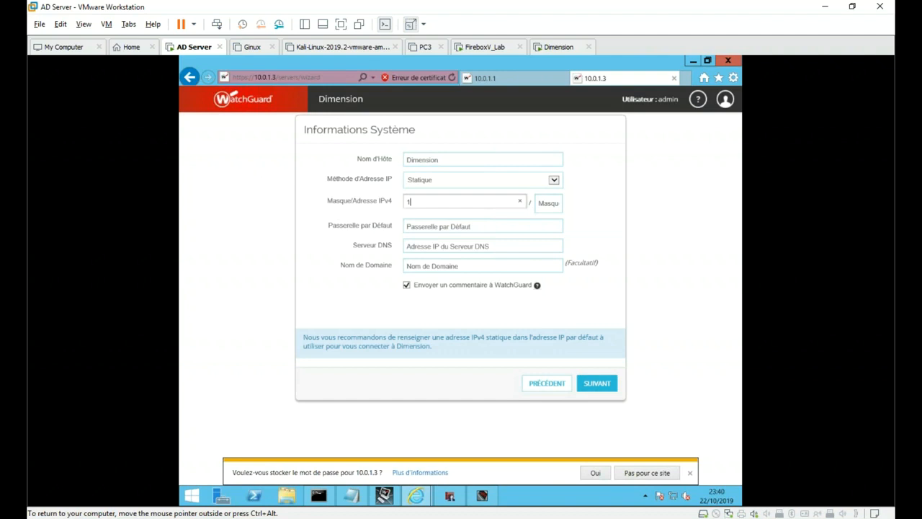
{"action": "type", "text": "0.0.1.100"}
{"action": "key", "text": "Tab"}
{"action": "key", "text": "Tab"}
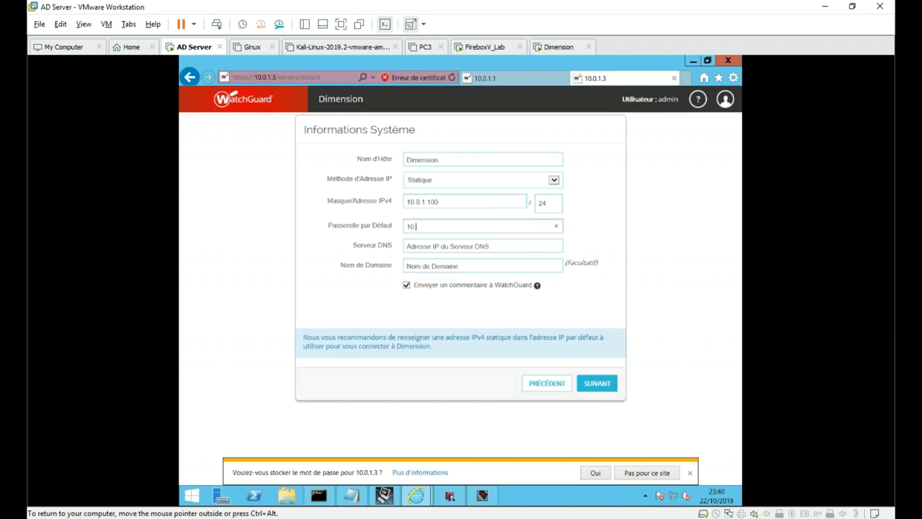
{"action": "key", "text": "Tab"}
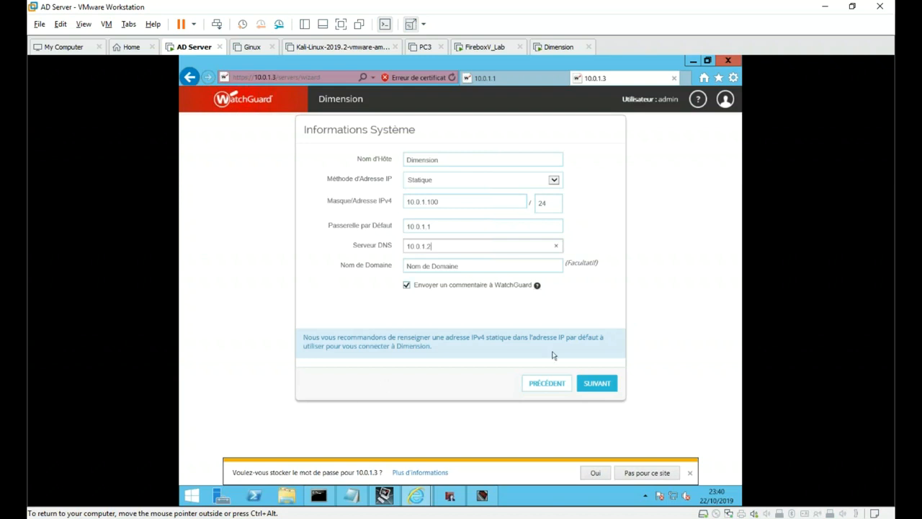
{"action": "left_click", "coordinate": [606, 383]}
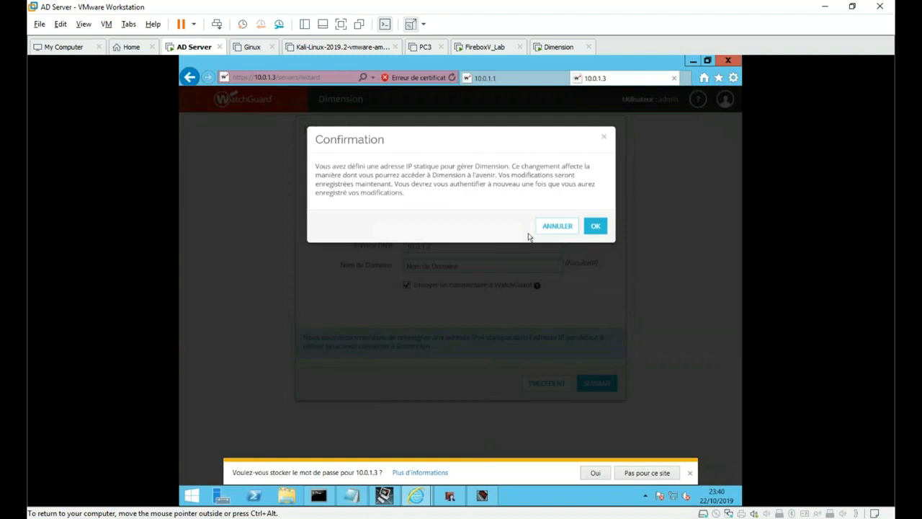
{"action": "left_click", "coordinate": [595, 229]}
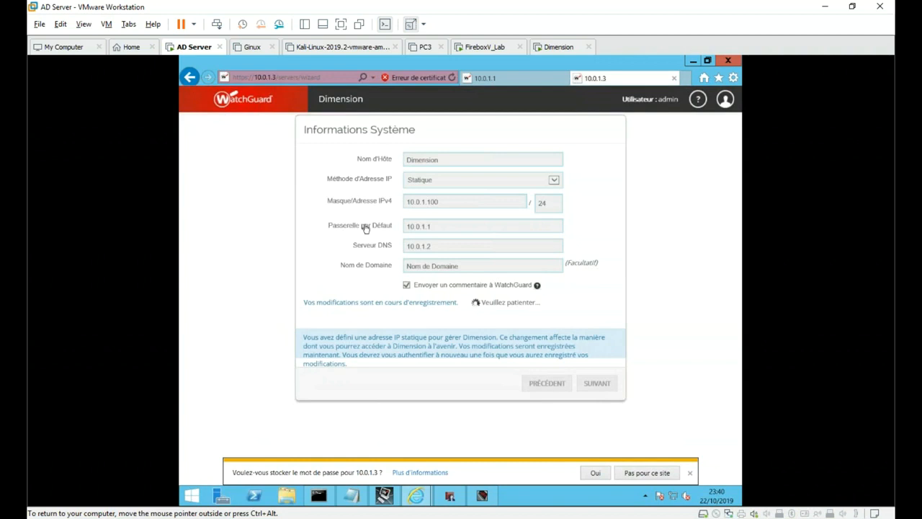
{"action": "left_click", "coordinate": [343, 313]}
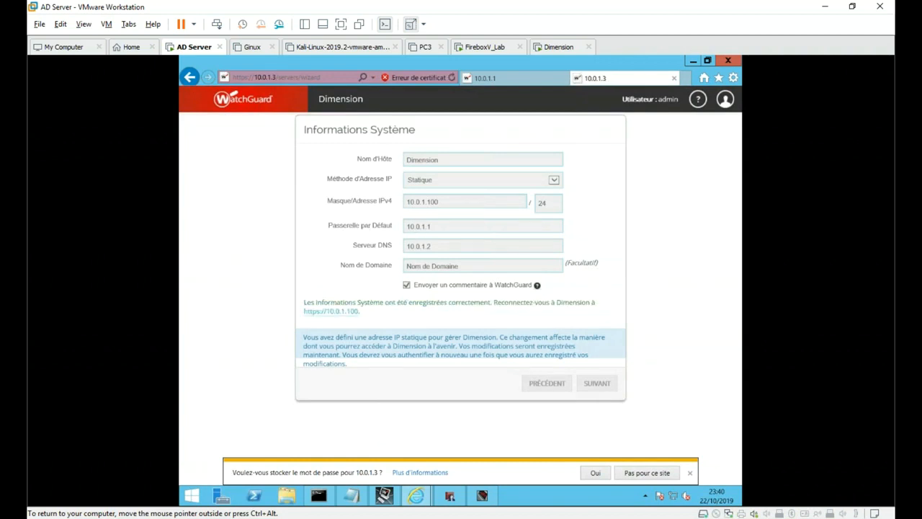
- Bypass the certificate warning and sign in to Dimension as admin
{"action": "left_click", "coordinate": [289, 263]}
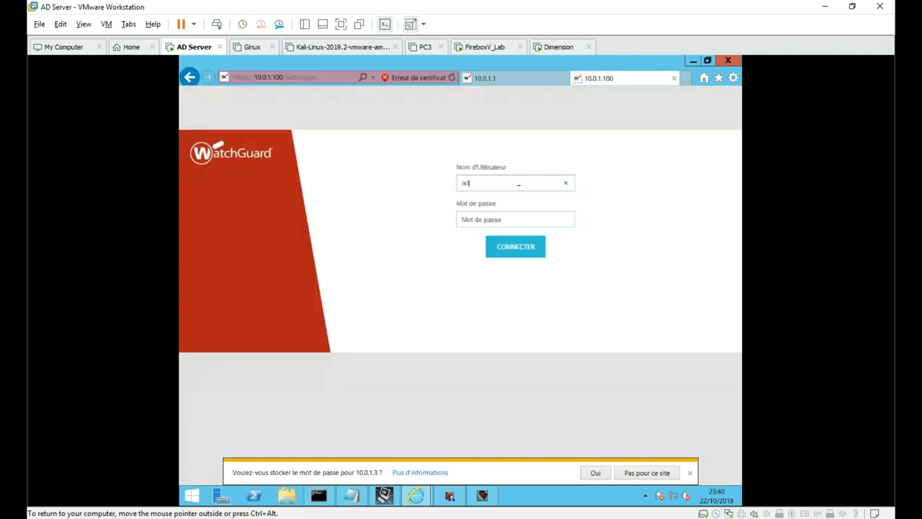
{"action": "left_click", "coordinate": [518, 184]}
{"action": "type", "text": "admin"}
{"action": "key", "text": "Tab"}
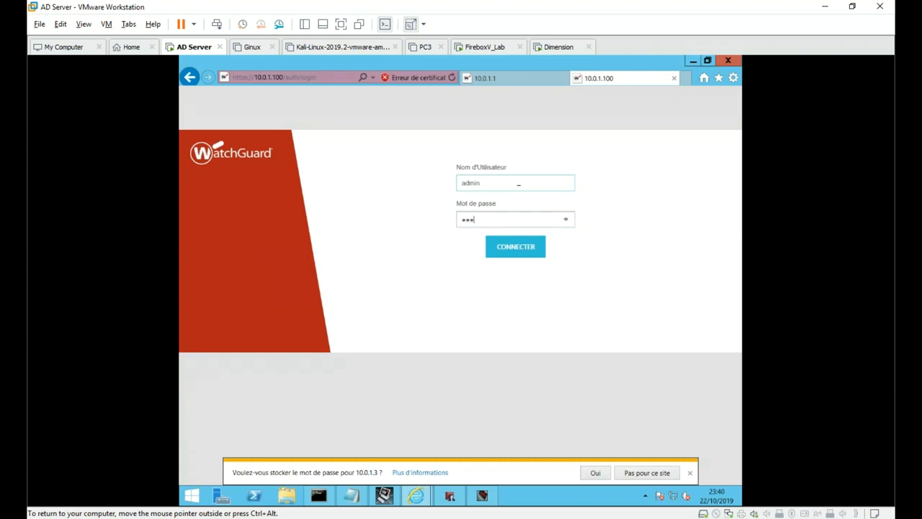
{"action": "key", "text": "Return"}
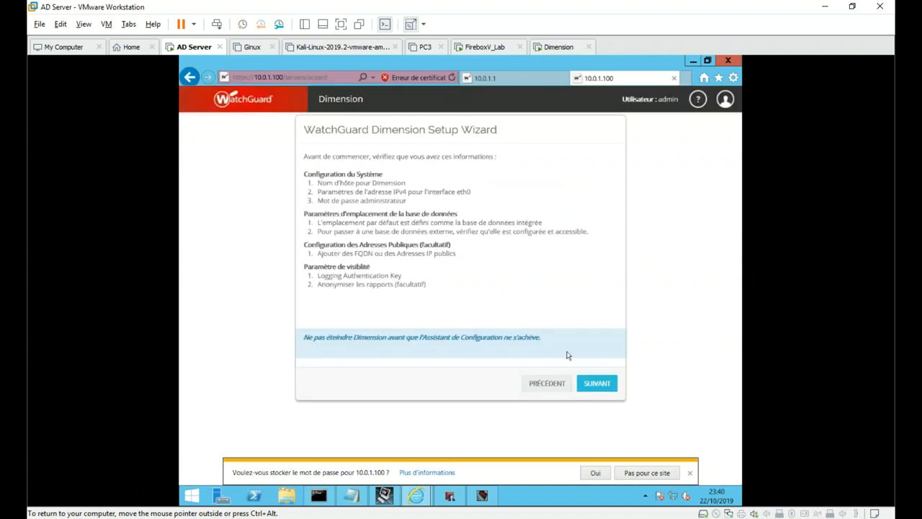
- Advance the setup wizard to the Emplacement de la Base de Données choices
{"action": "left_click", "coordinate": [603, 385]}
{"action": "left_click", "coordinate": [604, 386]}
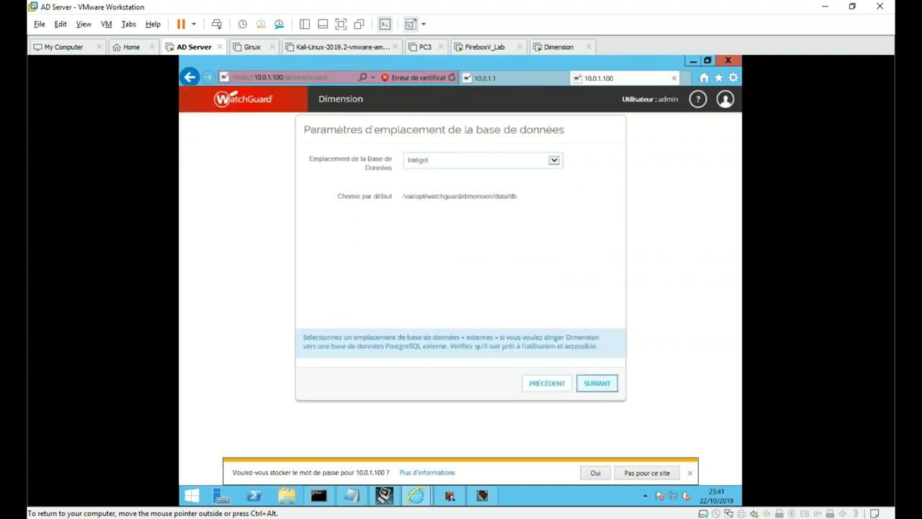
{"action": "left_click", "coordinate": [484, 162]}
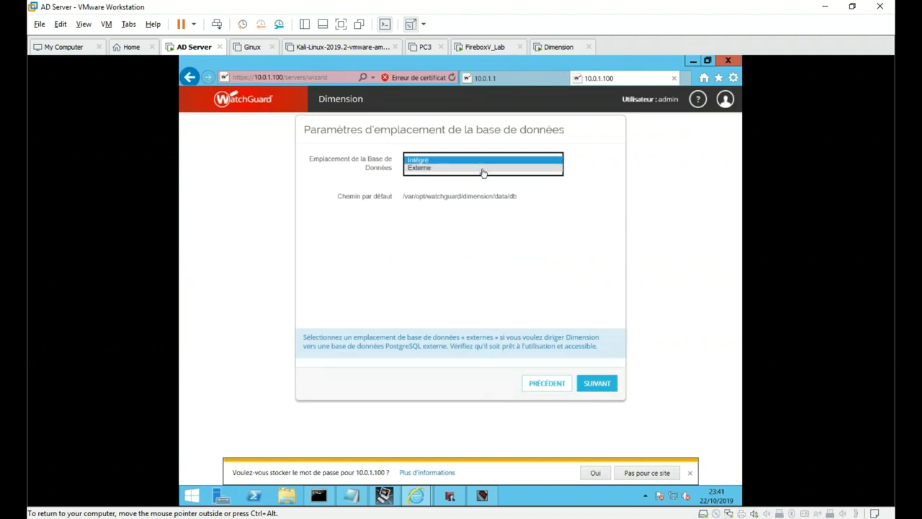
- Keep the Intégré database and confirm Dimension has a public IP address (Oui)
{"action": "left_click", "coordinate": [483, 268]}
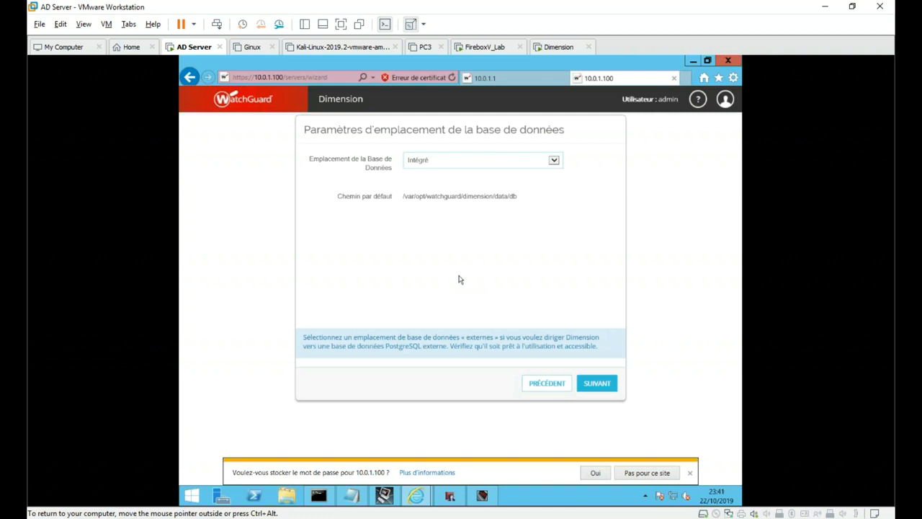
{"action": "left_click", "coordinate": [597, 385]}
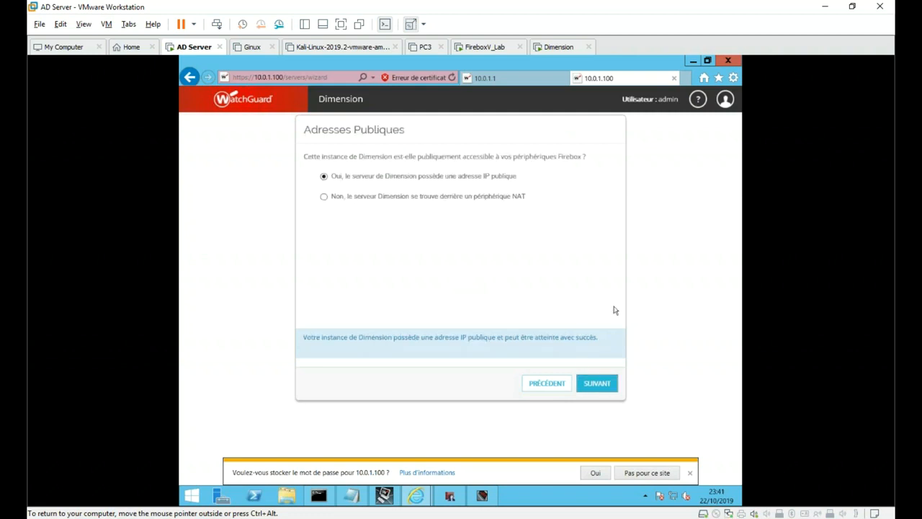
{"action": "left_click", "coordinate": [597, 386]}
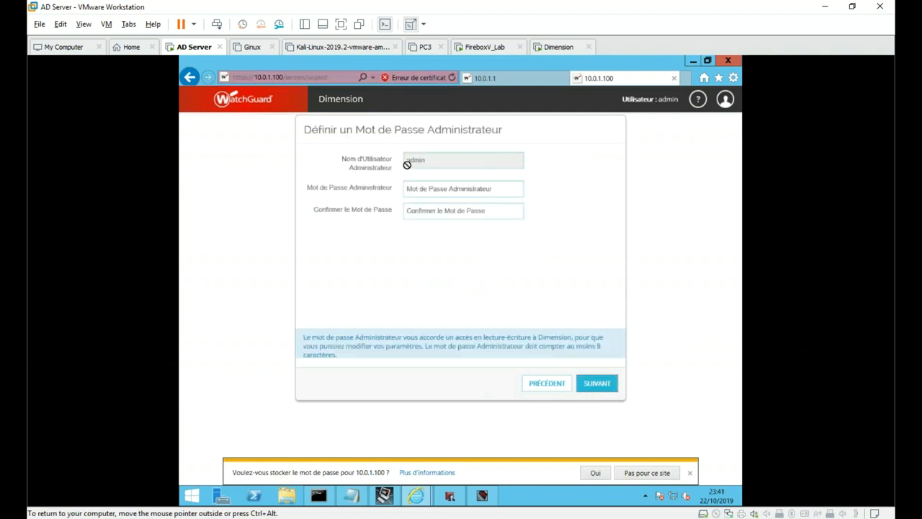
- Enter and confirm the administrator password
{"action": "left_click", "coordinate": [435, 189]}
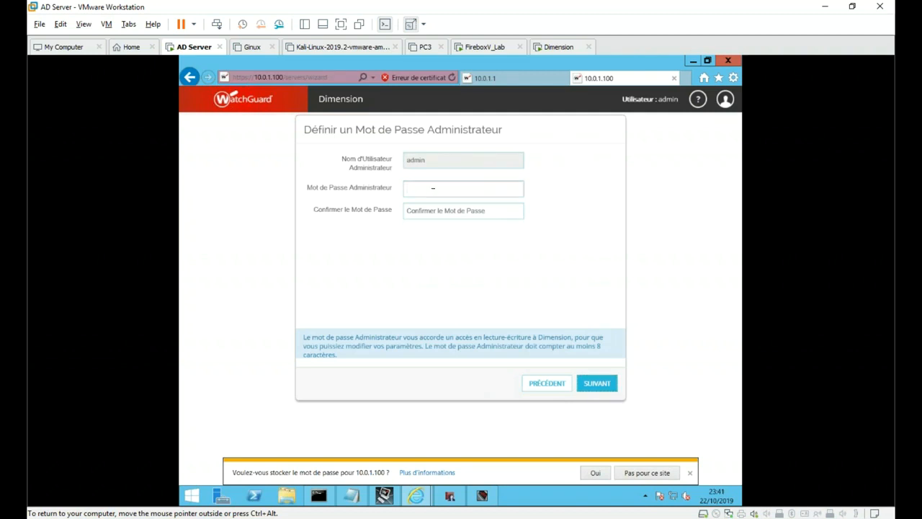
{"action": "type", "text": "********"}
{"action": "left_click", "coordinate": [432, 211]}
{"action": "type", "text": "*******"}
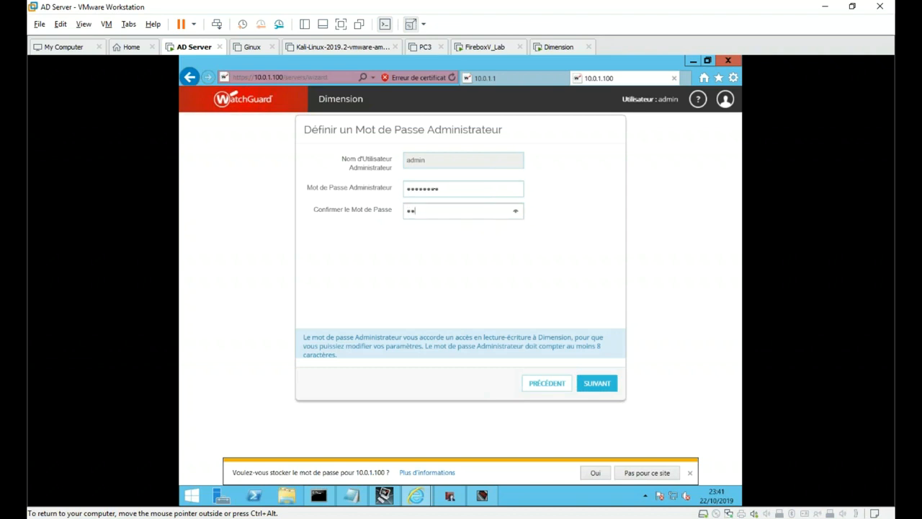
{"action": "type", "text": "*"}
{"action": "left_click", "coordinate": [598, 383]}
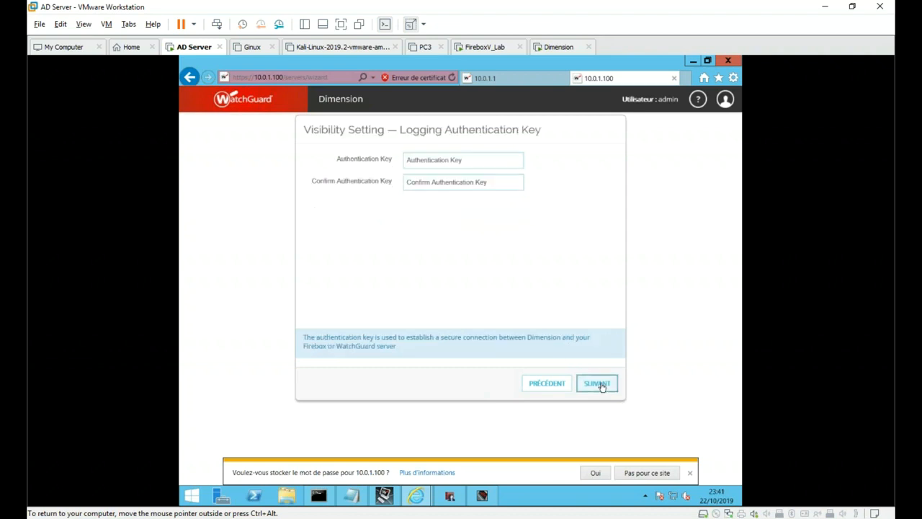
- Enter and confirm the logging authentication key
{"action": "left_click", "coordinate": [468, 162]}
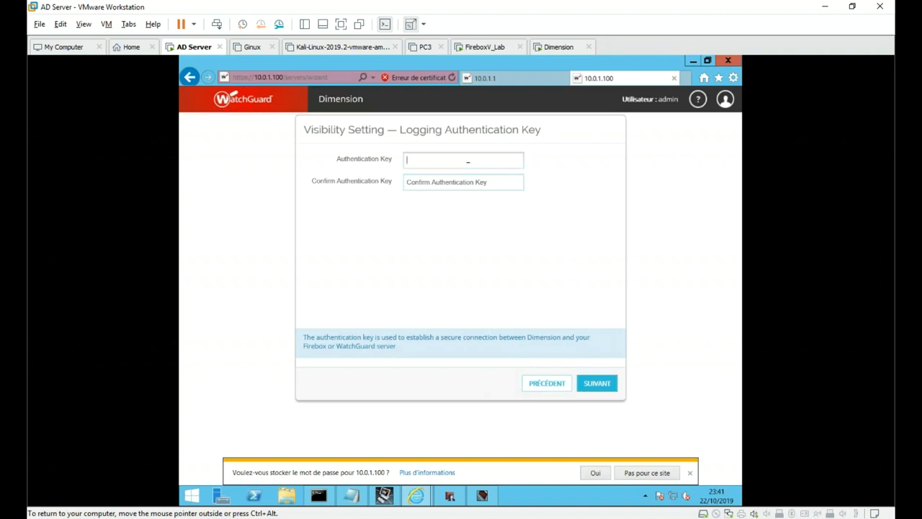
{"action": "type", "text": "****************"}
{"action": "key", "text": "Tab"}
{"action": "type", "text": "****"}
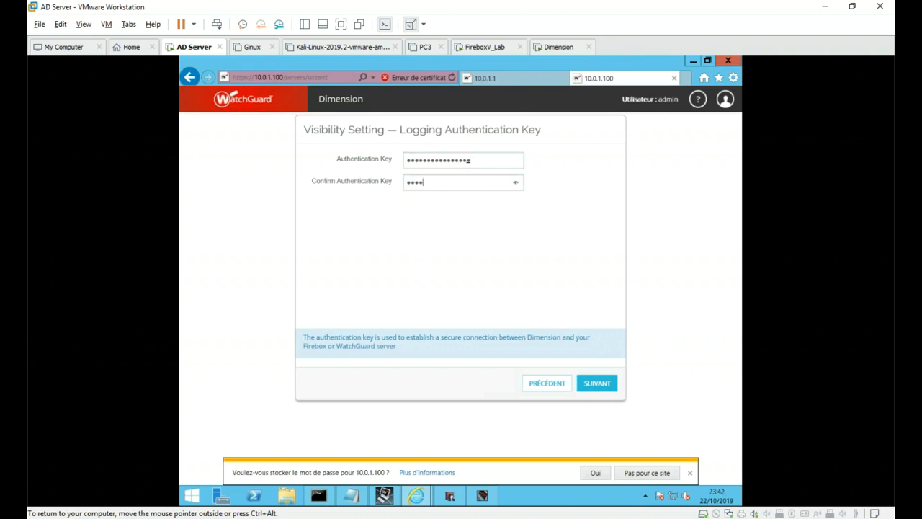
{"action": "type", "text": "************"}
- Leave anonymised reports set to Non and apply the reviewed configuration
{"action": "left_click", "coordinate": [601, 387]}
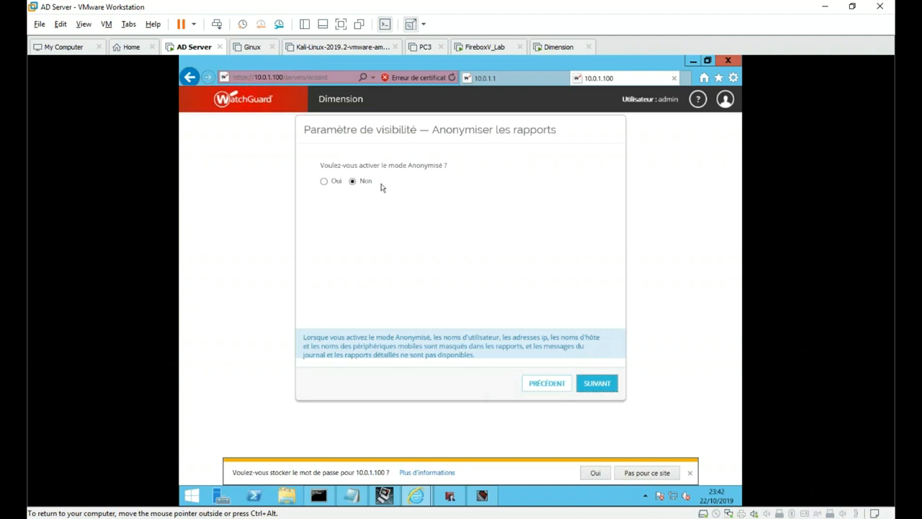
{"action": "left_click", "coordinate": [598, 387]}
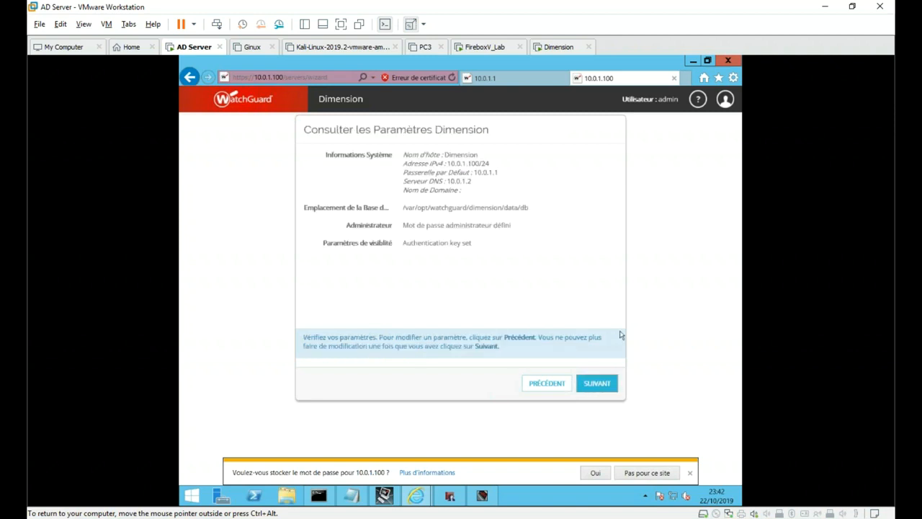
{"action": "left_click", "coordinate": [607, 386]}
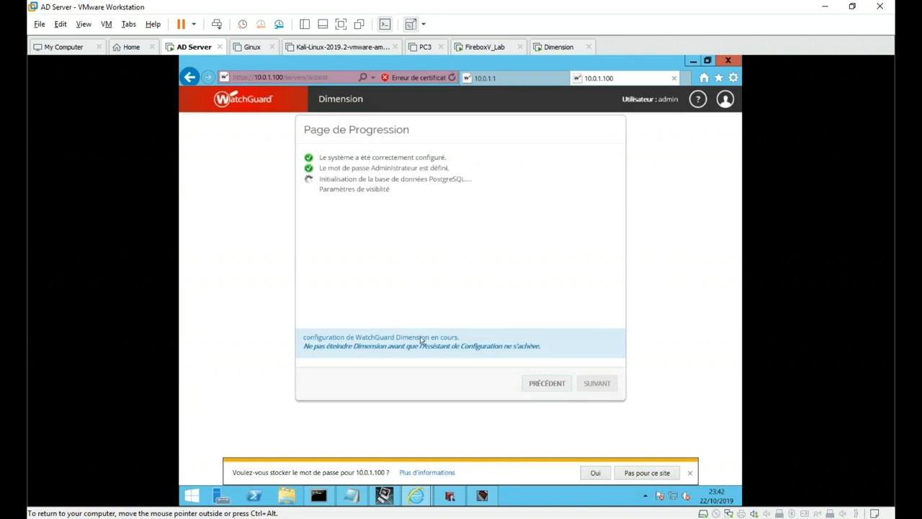
- In Setup > Logging, enable sending log messages to Dimension or WSM Log Servers
{"action": "left_click", "coordinate": [456, 493]}
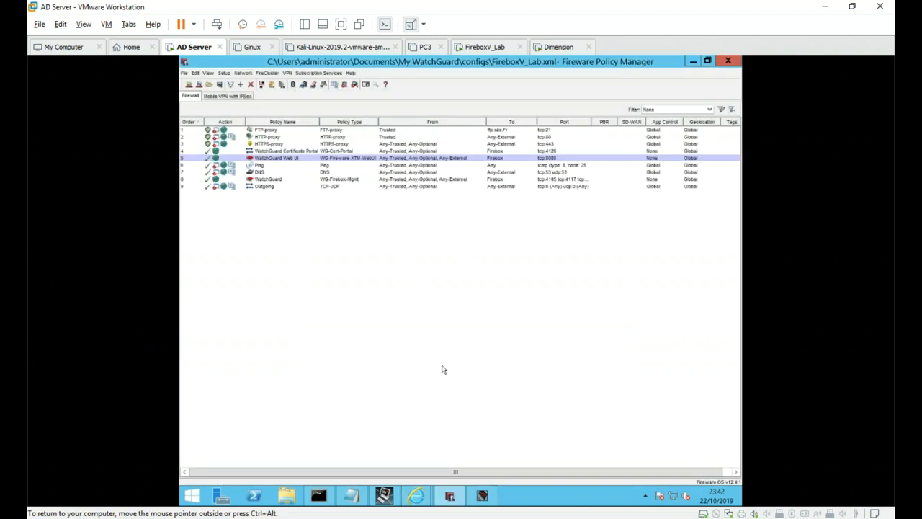
{"action": "left_click", "coordinate": [225, 72]}
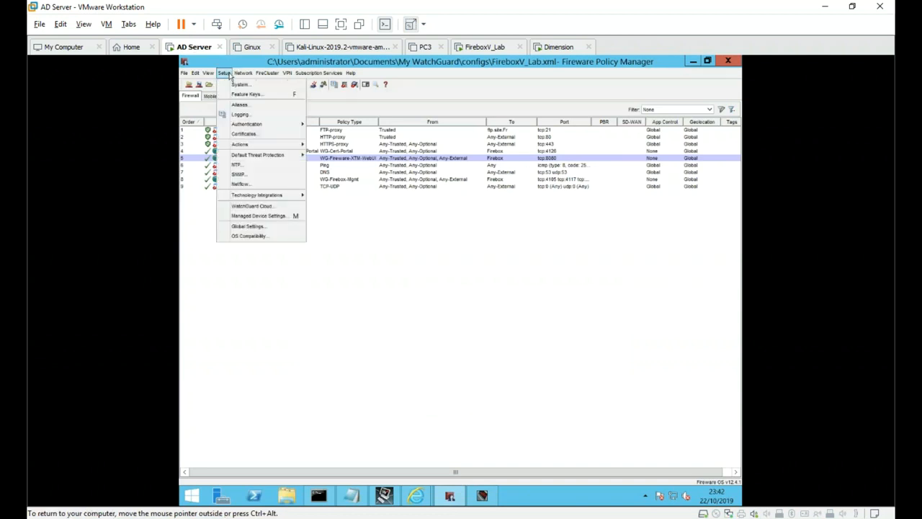
{"action": "left_click", "coordinate": [238, 115]}
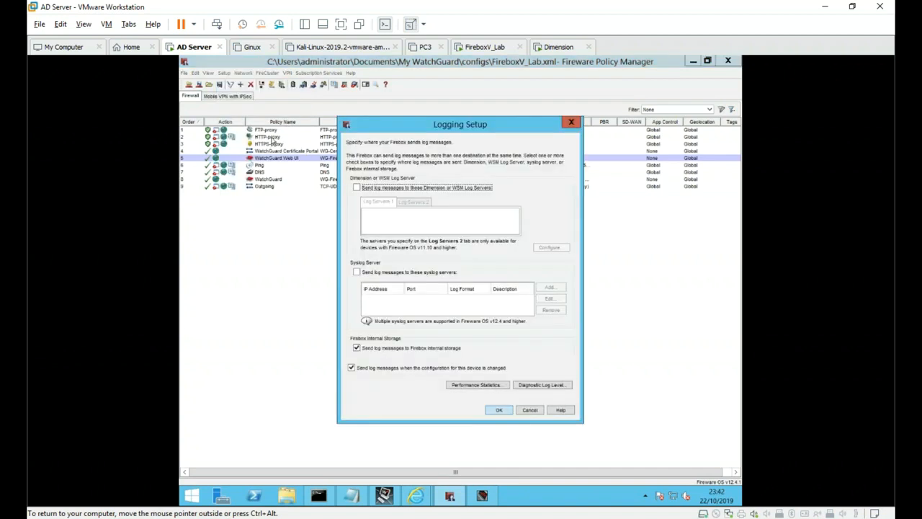
{"action": "left_click", "coordinate": [392, 189]}
{"action": "left_click", "coordinate": [415, 204]}
{"action": "left_click", "coordinate": [372, 204]}
{"action": "left_click", "coordinate": [415, 204]}
{"action": "left_click", "coordinate": [380, 208]}
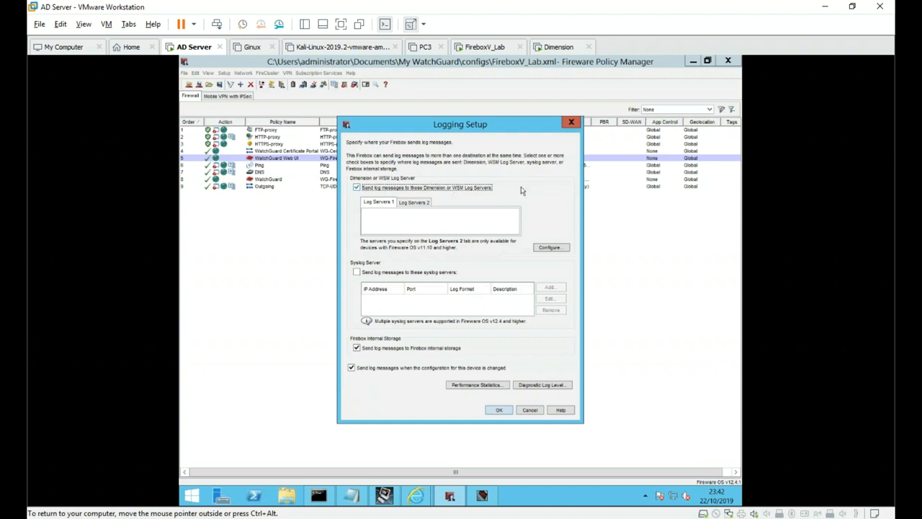
- Add Dimension log server 10.0.1.100 with its authentication key, then return to Dimension setup
{"action": "left_click", "coordinate": [550, 248]}
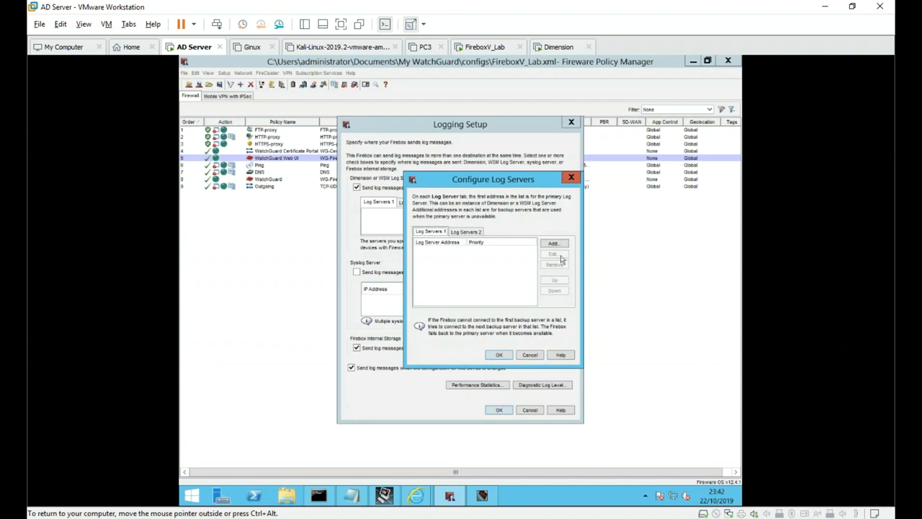
{"action": "left_click", "coordinate": [552, 244]}
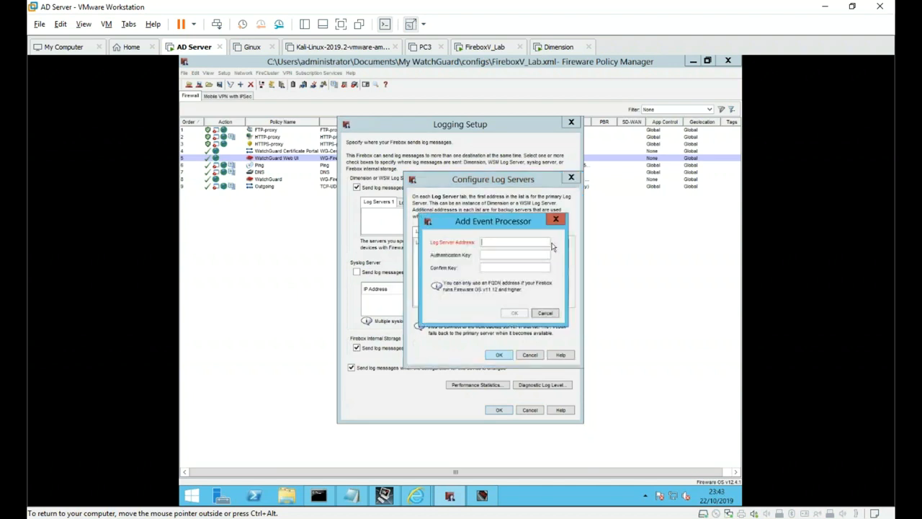
{"action": "type", "text": "10"}
{"action": "type", "text": "●●●●●●●●●●●"}
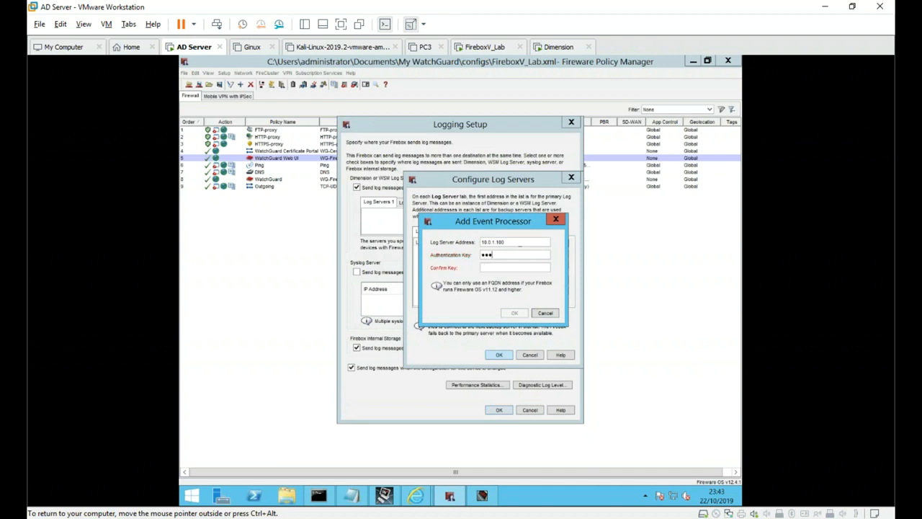
{"action": "type", "text": "●●●●●●●●●"}
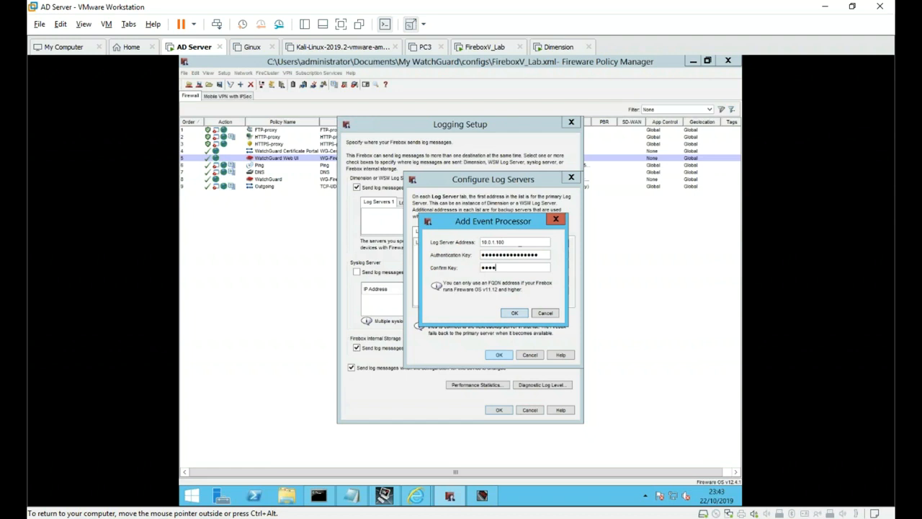
{"action": "type", "text": "●●●●●●"}
{"action": "left_click", "coordinate": [514, 314]}
{"action": "left_click", "coordinate": [499, 355]}
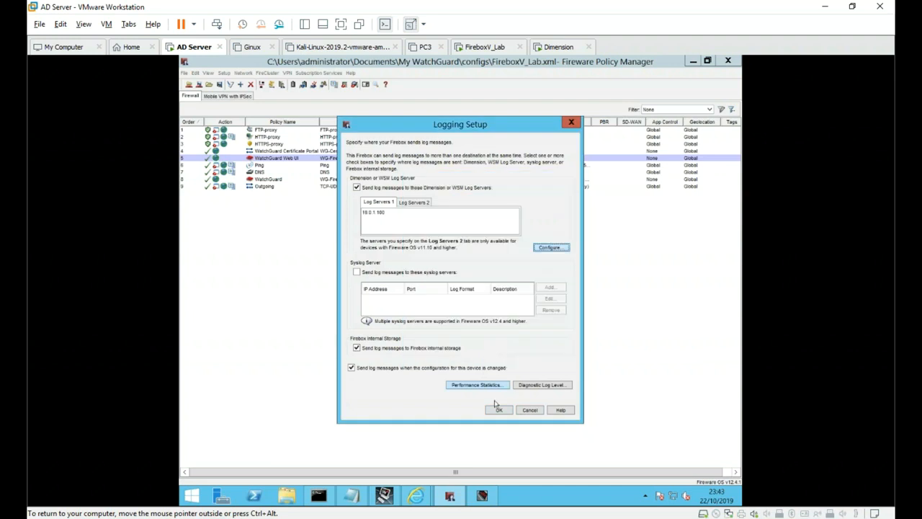
{"action": "mouse_move", "coordinate": [421, 499]}
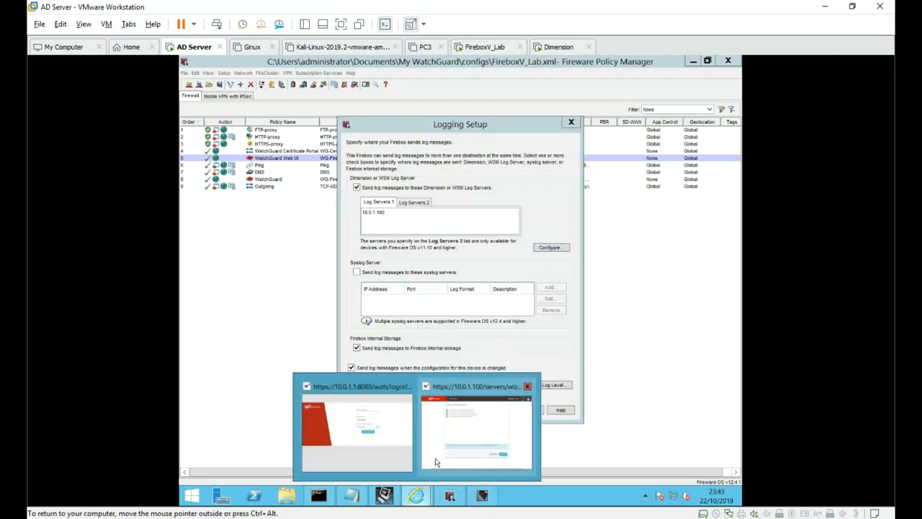
{"action": "left_click", "coordinate": [454, 446]}
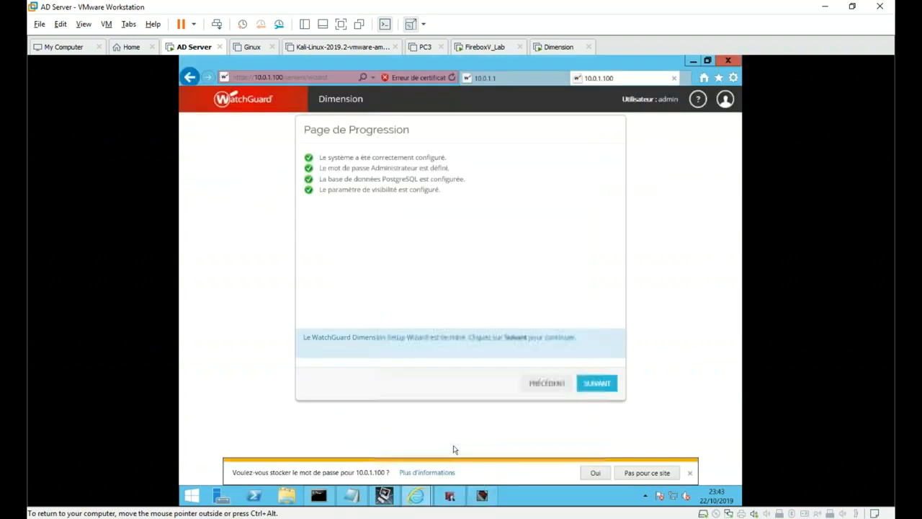
- Complete the Dimension wizard with TERMINER, sign in as admin, and go back to Logging Setup
{"action": "left_click", "coordinate": [591, 384]}
{"action": "left_click", "coordinate": [576, 386]}
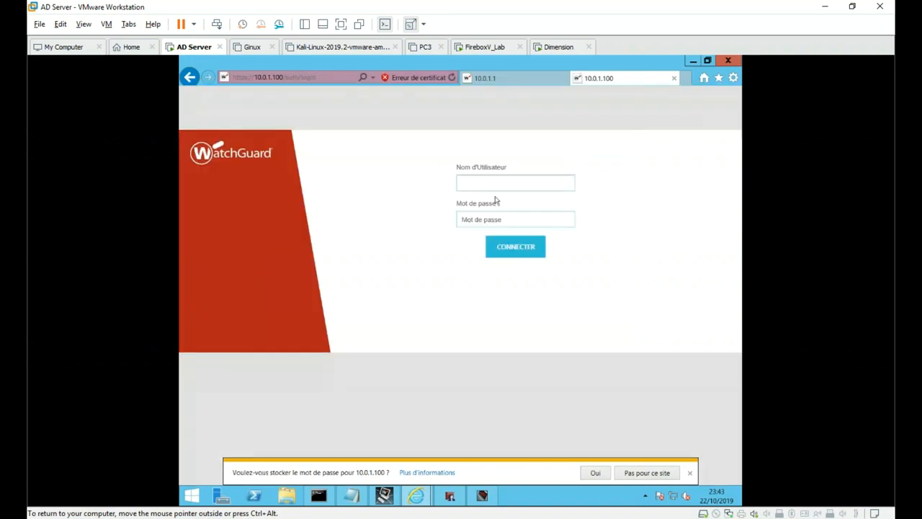
{"action": "type", "text": "admin"}
{"action": "key", "text": "Tab"}
{"action": "type", "text": "••••••••"}
{"action": "key", "text": "Return"}
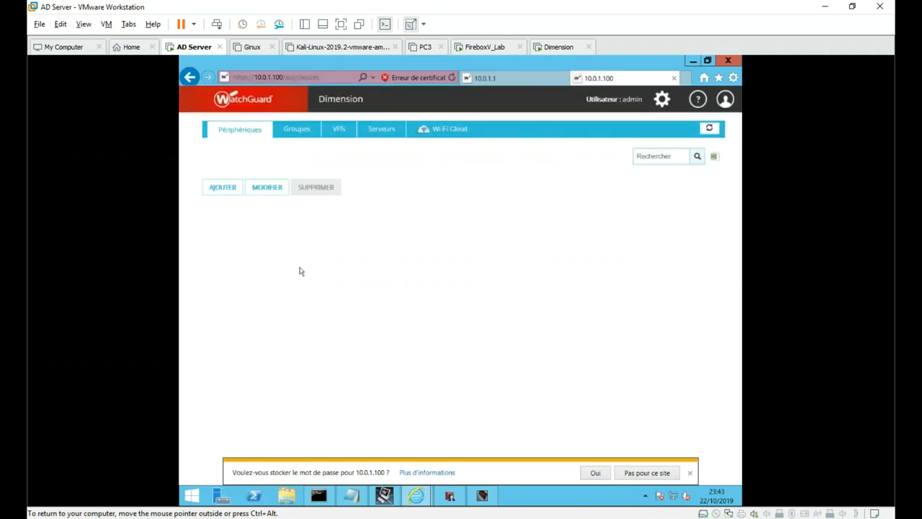
{"action": "left_click", "coordinate": [449, 495]}
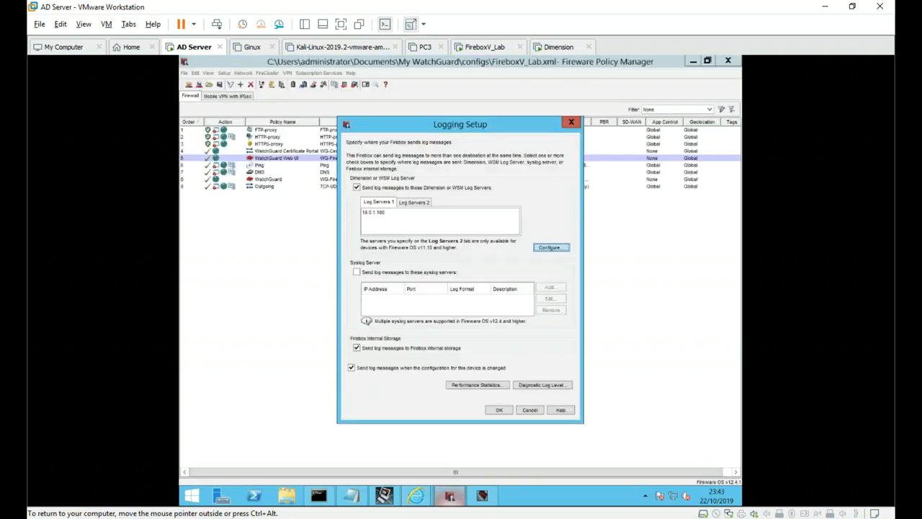
- Keep the logging changes and log in with the admin passphrase to save to the Firebox
{"action": "left_click", "coordinate": [498, 411]}
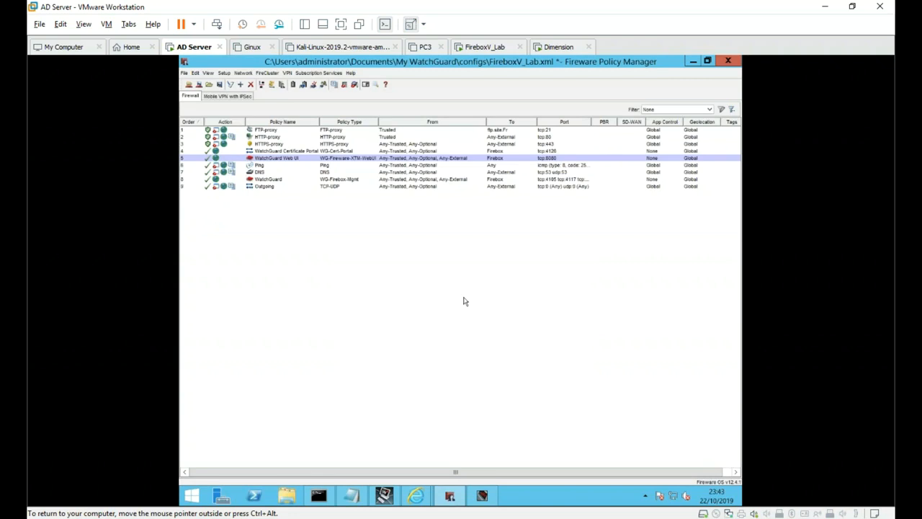
{"action": "key", "text": "ctrl+t"}
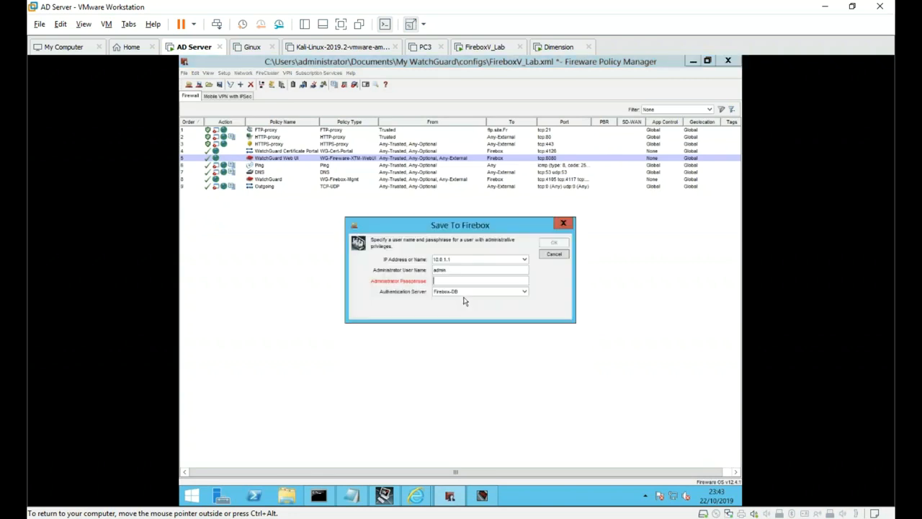
{"action": "type", "text": "********"}
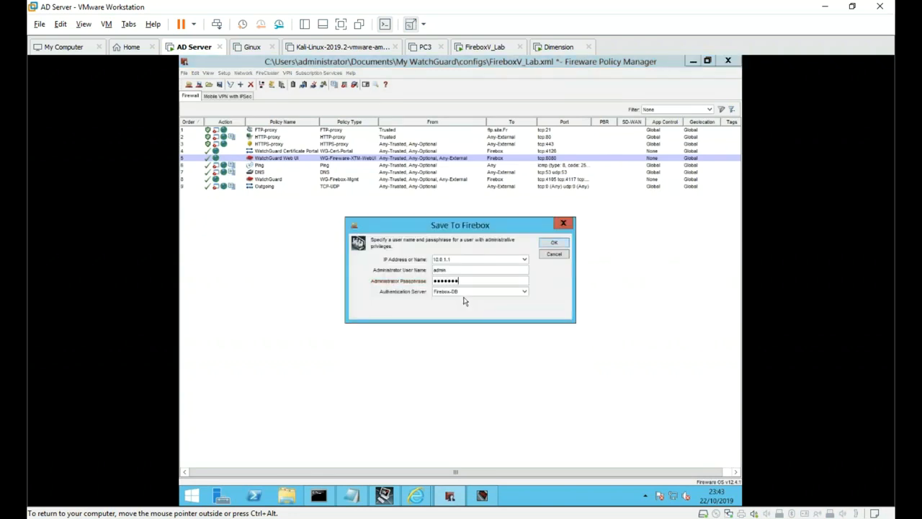
{"action": "key", "text": "Return"}
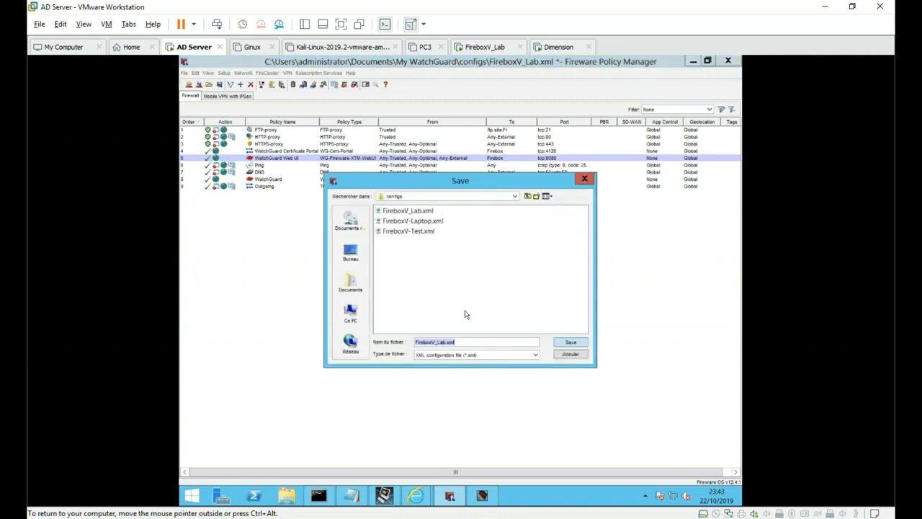
- Save over FireboxV_Lab.xml and upload the configuration to the Firebox at 10.0.1.1
{"action": "left_click", "coordinate": [565, 343]}
{"action": "left_click", "coordinate": [454, 286]}
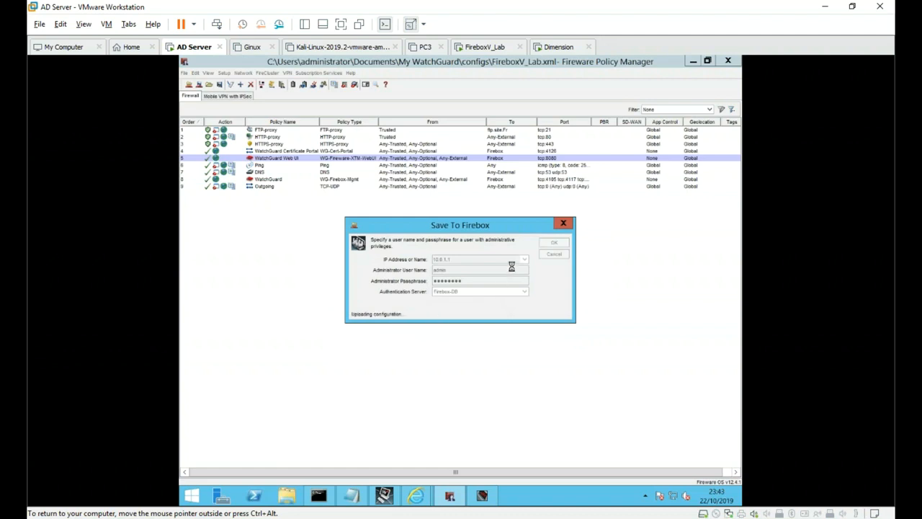
{"action": "left_click", "coordinate": [459, 283]}
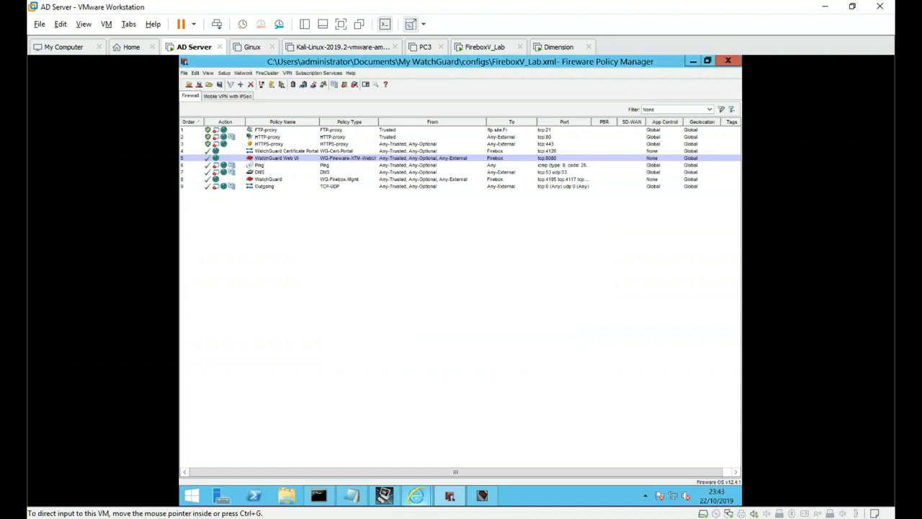
{"action": "mouse_move", "coordinate": [417, 495]}
{"action": "left_click", "coordinate": [468, 442]}
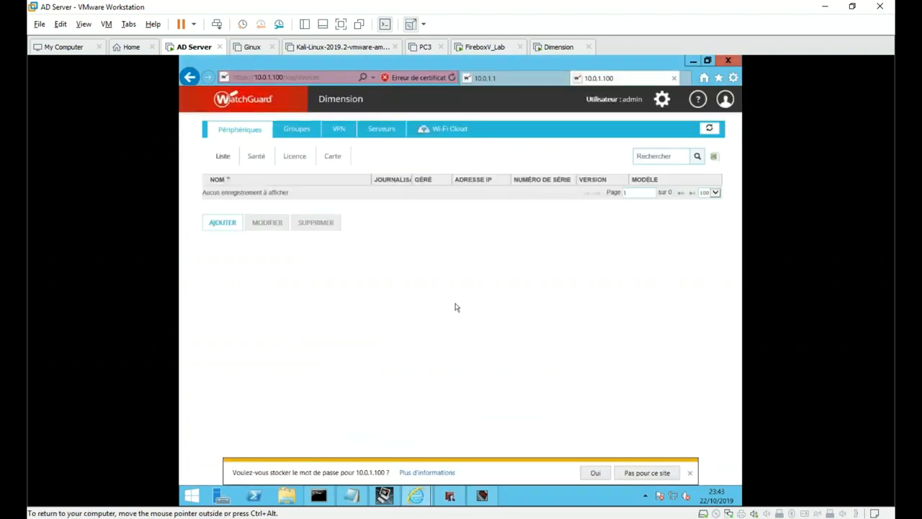
- Refresh the Périphériques list so FireboxV_Lab at 10.0.1.1 appears with logging Oui
{"action": "left_click", "coordinate": [725, 99]}
{"action": "left_click", "coordinate": [716, 127]}
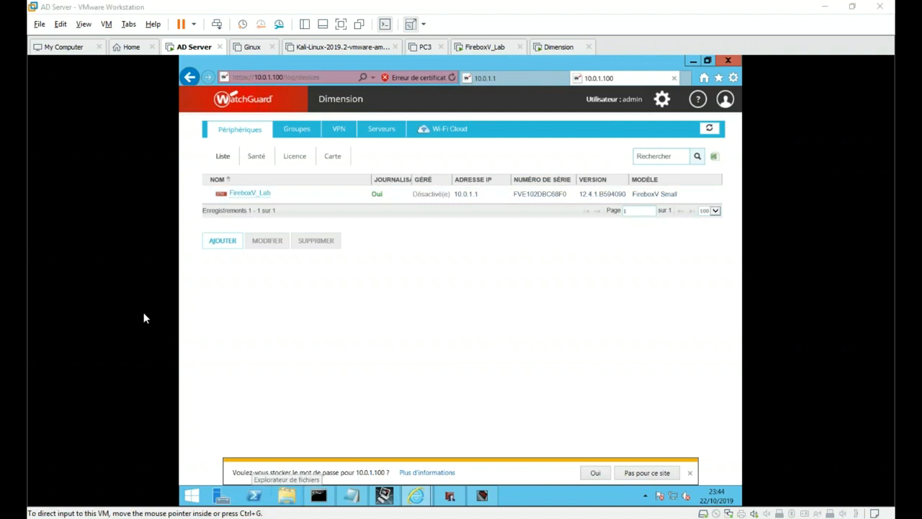
{"action": "left_click", "coordinate": [396, 101]}
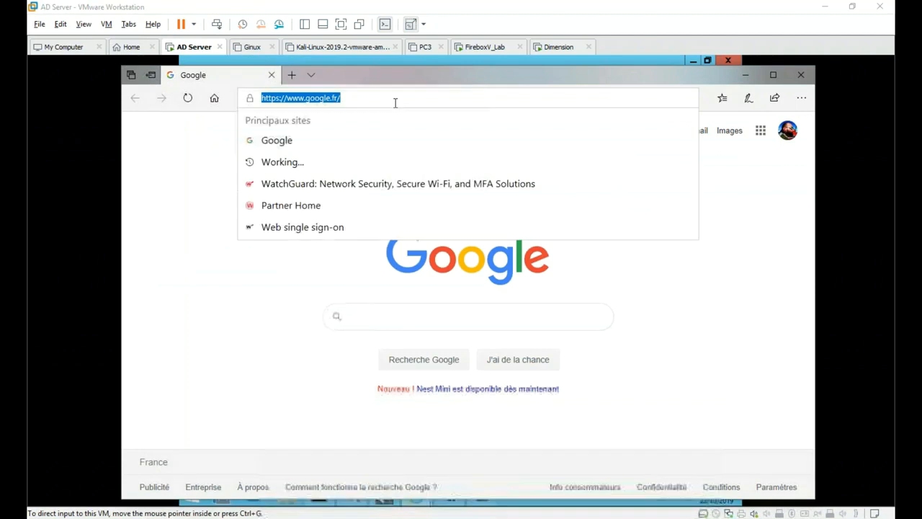
- Go to demo.watchguard.com in Edge and sign in with CONNECTER to reach the nine devices
{"action": "type", "text": "demo.watchguard.com/"}
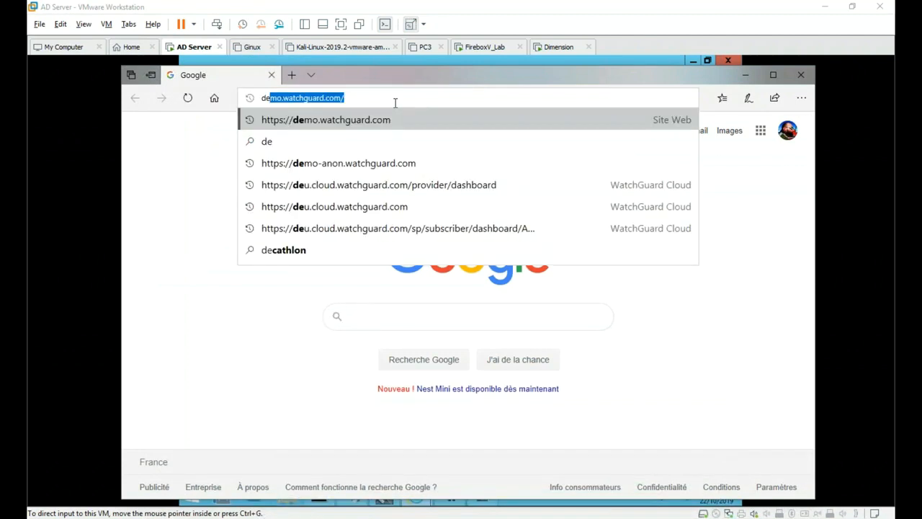
{"action": "key", "text": "Return"}
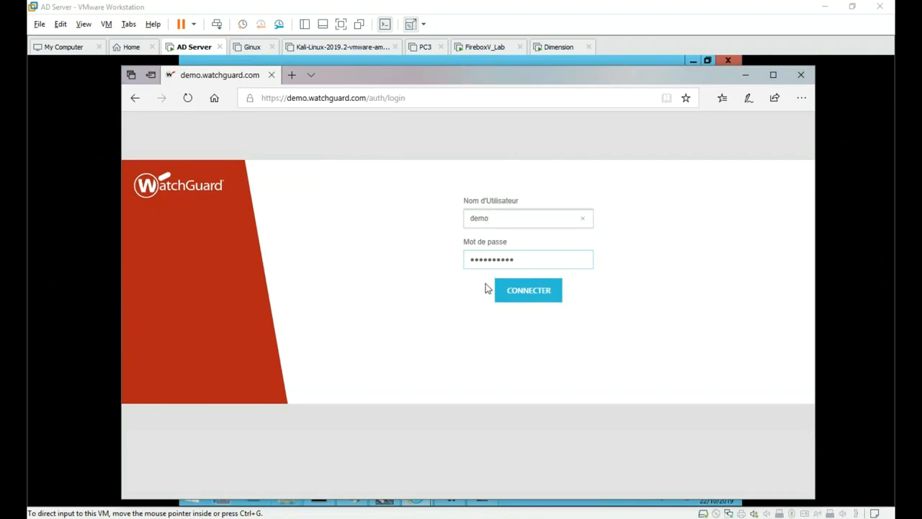
{"action": "left_click", "coordinate": [514, 292]}
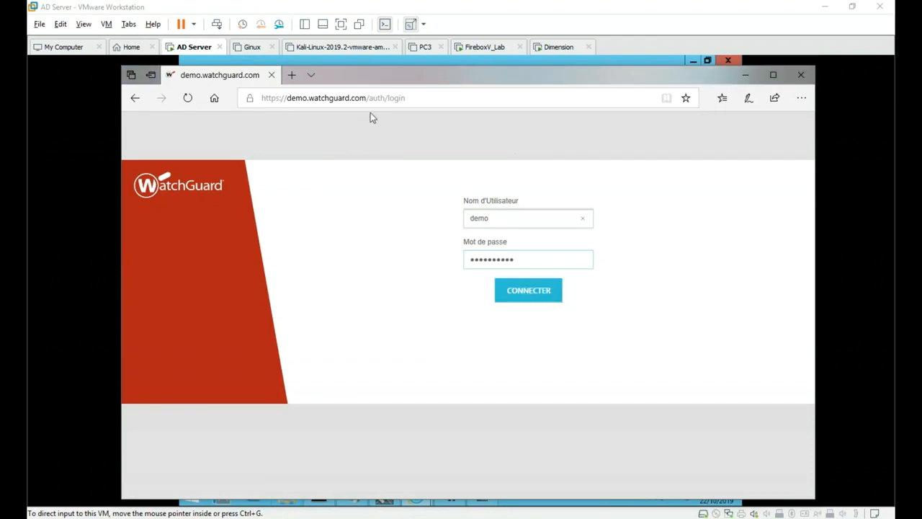
{"action": "left_click", "coordinate": [469, 96]}
{"action": "left_click", "coordinate": [436, 96]}
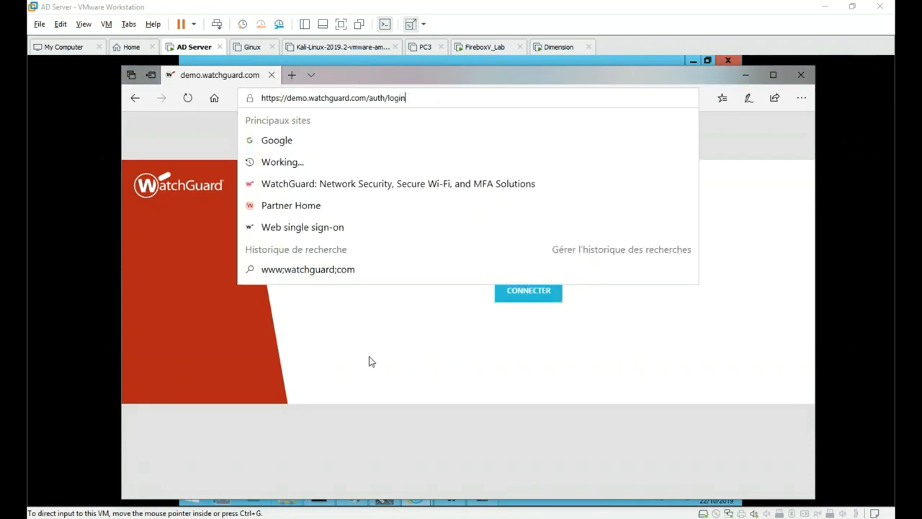
{"action": "left_click", "coordinate": [463, 284]}
{"action": "left_click", "coordinate": [531, 294]}
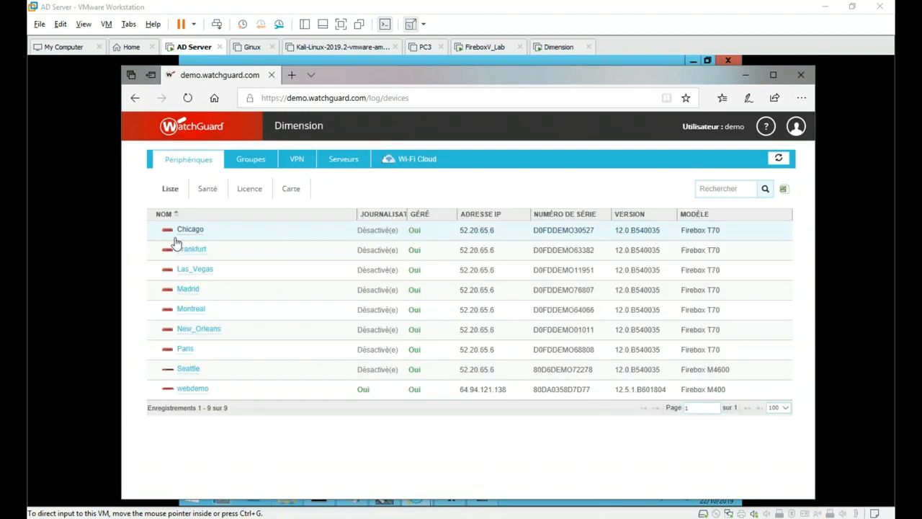
- Open webdemo's Tableau de Bord Exécutif, view all top clients, then return to the dashboard
{"action": "left_click", "coordinate": [182, 393]}
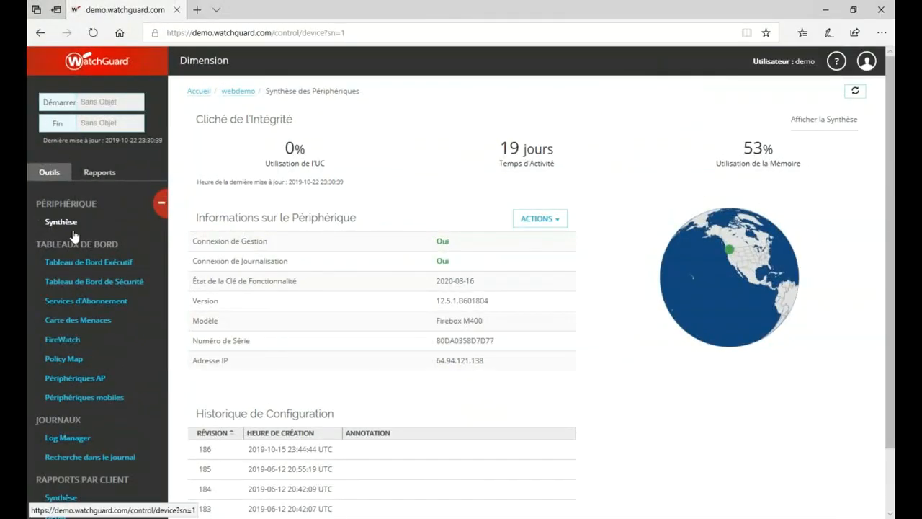
{"action": "left_click", "coordinate": [95, 267]}
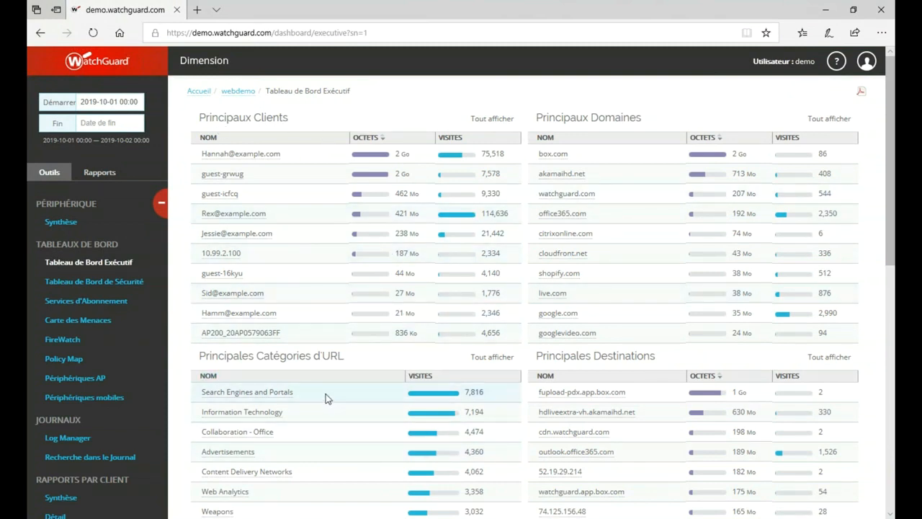
{"action": "scroll", "coordinate": [740, 244], "scroll_direction": "down", "scroll_amount": 4}
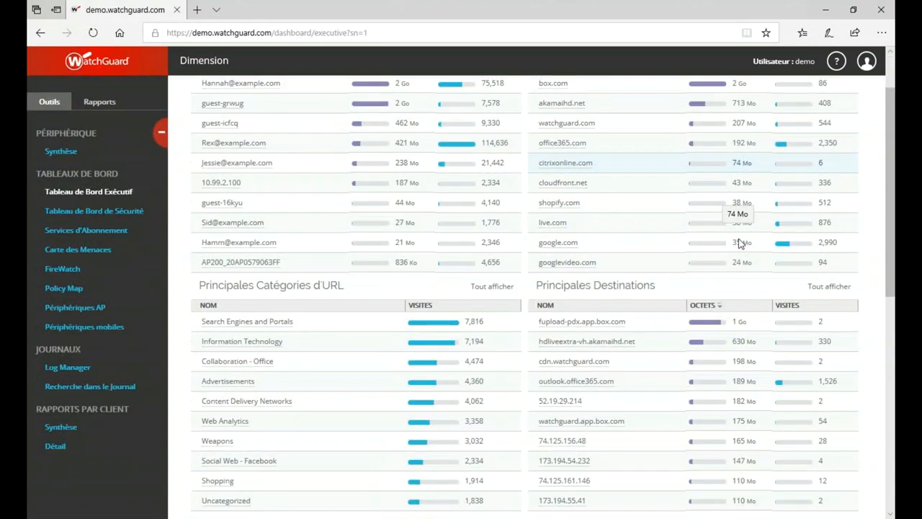
{"action": "scroll", "coordinate": [517, 284], "scroll_direction": "down", "scroll_amount": 2}
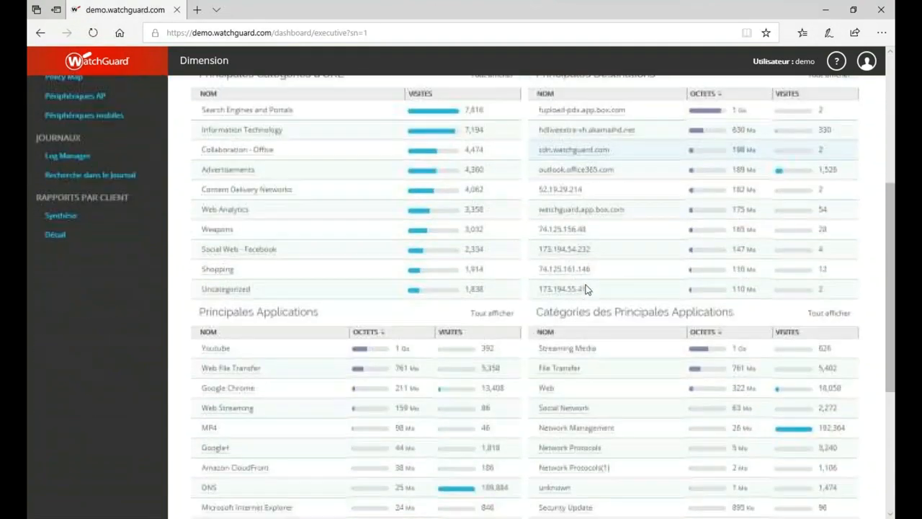
{"action": "scroll", "coordinate": [547, 334], "scroll_direction": "down", "scroll_amount": 2}
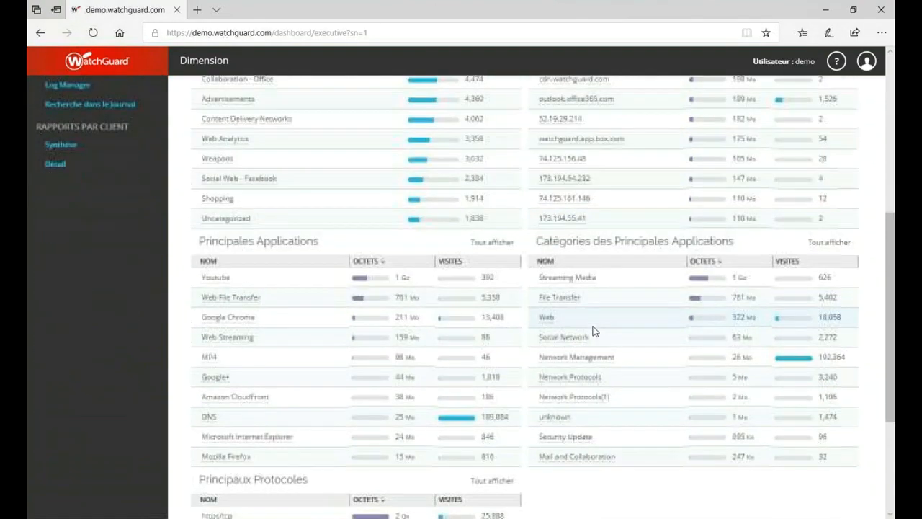
{"action": "scroll", "coordinate": [288, 468], "scroll_direction": "up", "scroll_amount": 1}
{"action": "scroll", "coordinate": [298, 451], "scroll_direction": "up", "scroll_amount": 5}
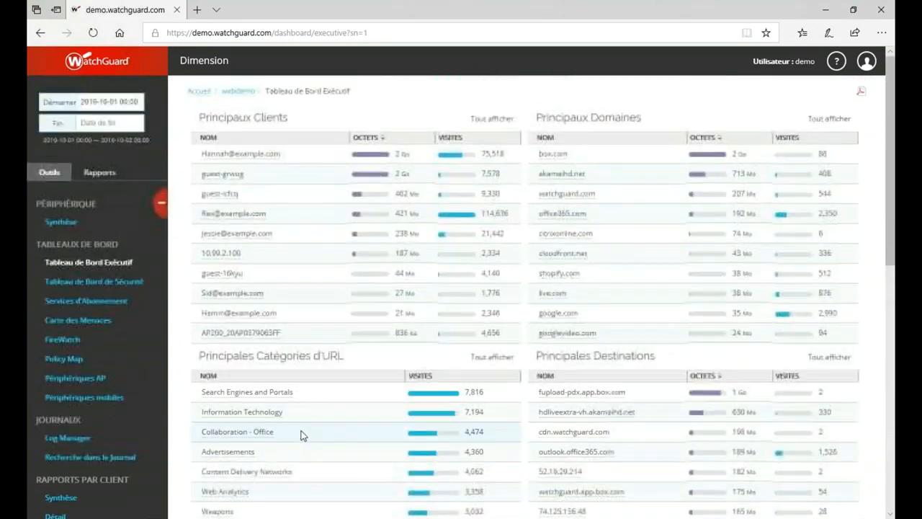
{"action": "left_click", "coordinate": [495, 120]}
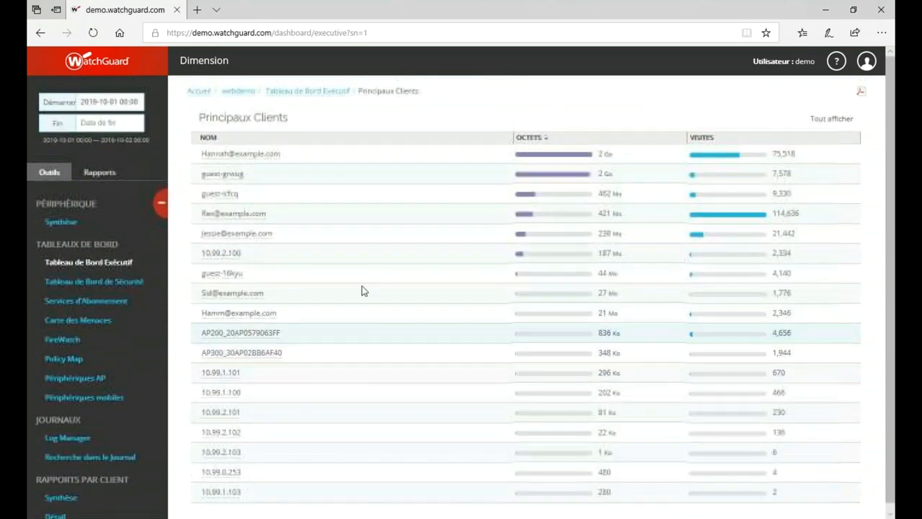
{"action": "left_click", "coordinate": [306, 90]}
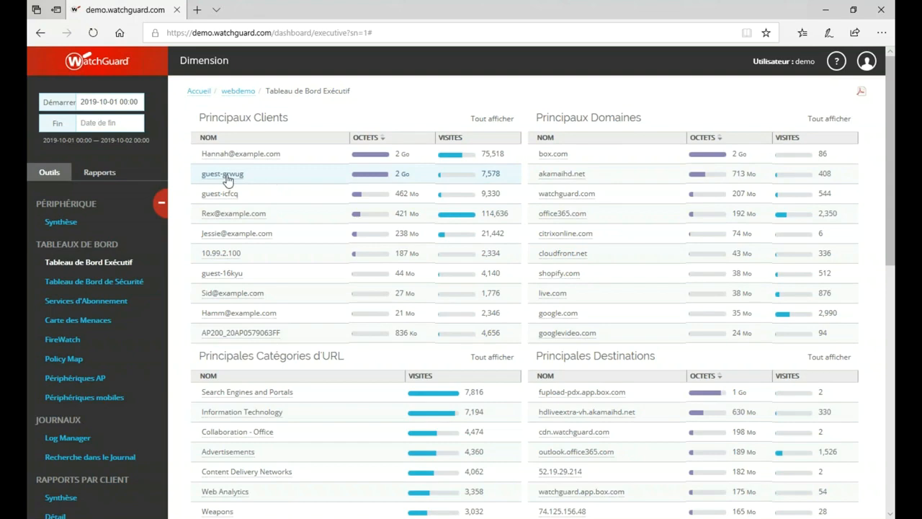
- Filter the executive dashboard to Google Chrome, then to xbox.com, and open the Security Dashboard
{"action": "scroll", "coordinate": [524, 387], "scroll_direction": "down", "scroll_amount": 4}
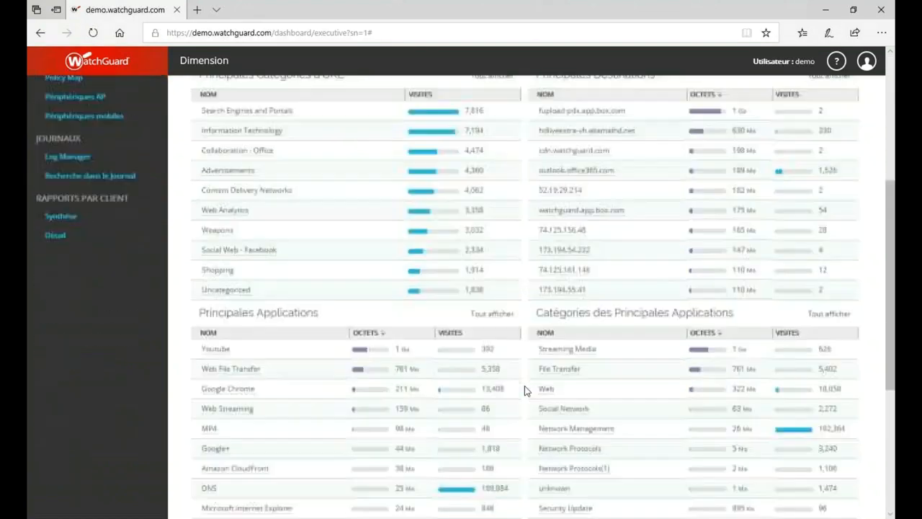
{"action": "left_click", "coordinate": [239, 391]}
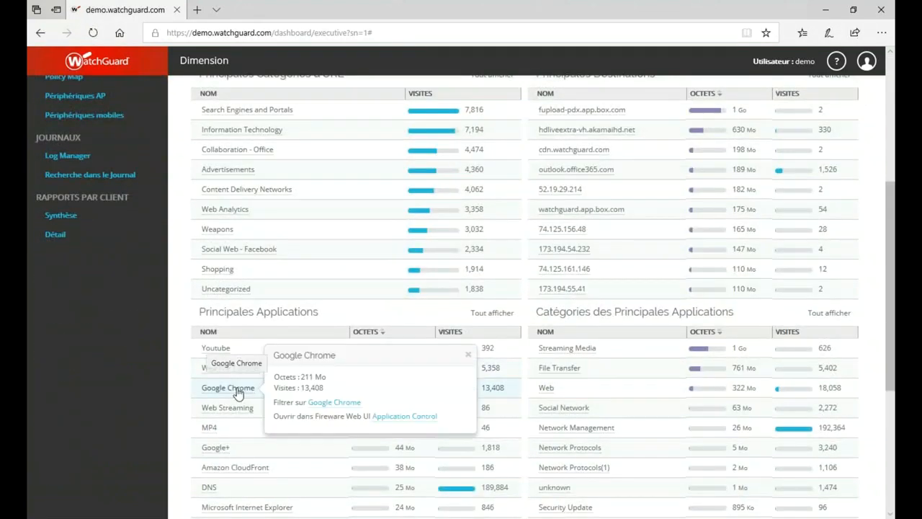
{"action": "left_click", "coordinate": [326, 402]}
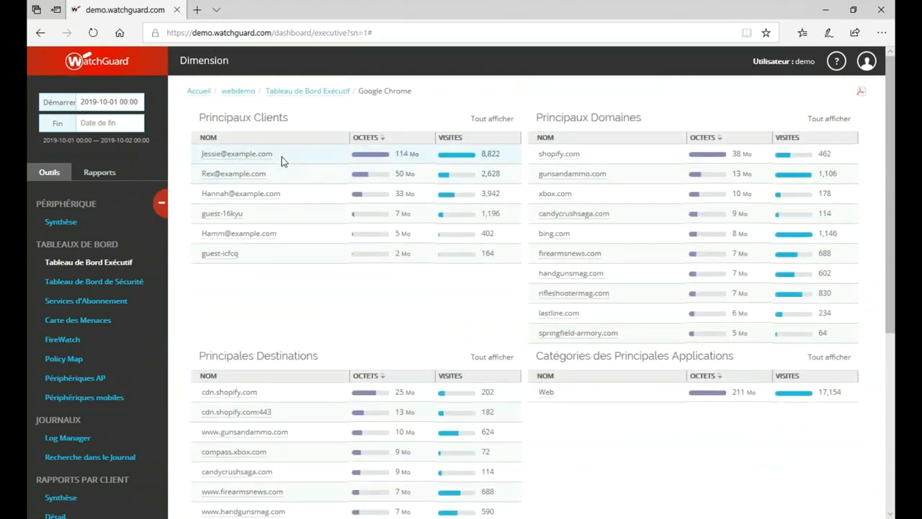
{"action": "left_click", "coordinate": [554, 232]}
{"action": "scroll", "coordinate": [575, 433], "scroll_direction": "down", "scroll_amount": 2}
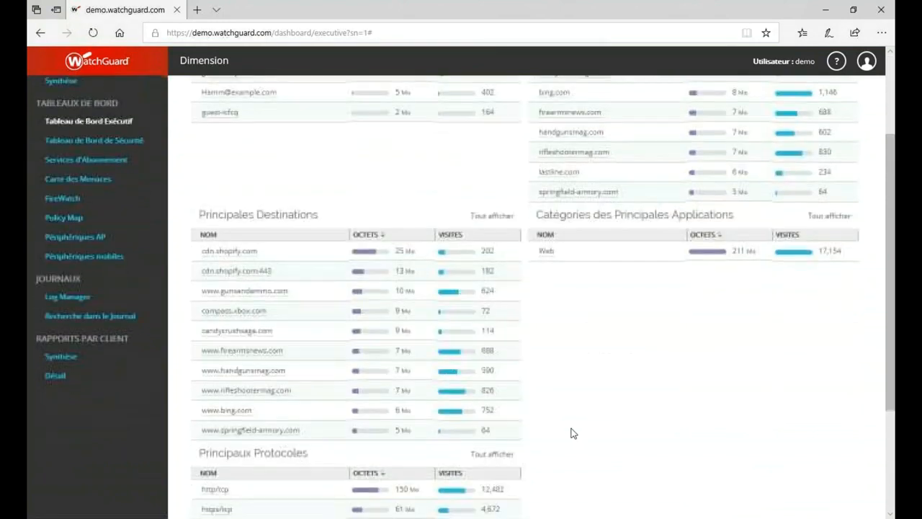
{"action": "scroll", "coordinate": [574, 433], "scroll_direction": "down", "scroll_amount": 2}
{"action": "scroll", "coordinate": [572, 432], "scroll_direction": "up", "scroll_amount": 4}
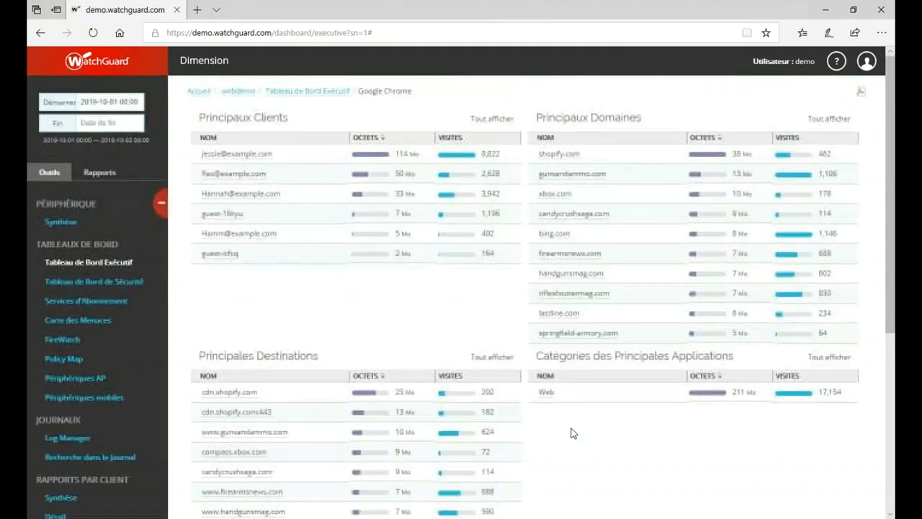
{"action": "left_click", "coordinate": [555, 194]}
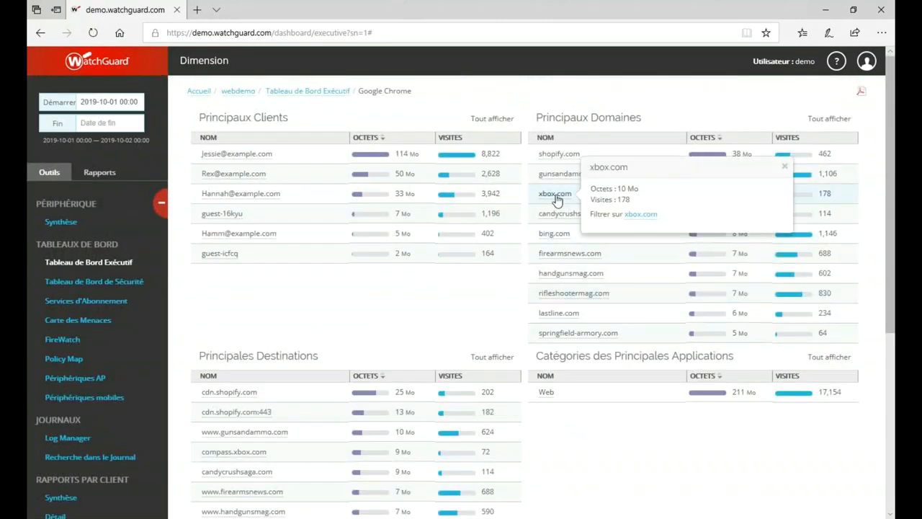
{"action": "left_click", "coordinate": [644, 216]}
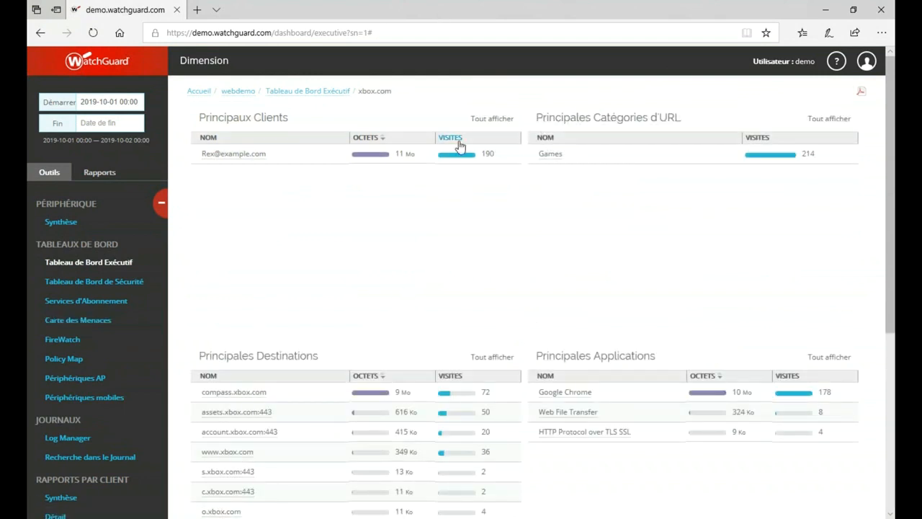
{"action": "left_click", "coordinate": [108, 281]}
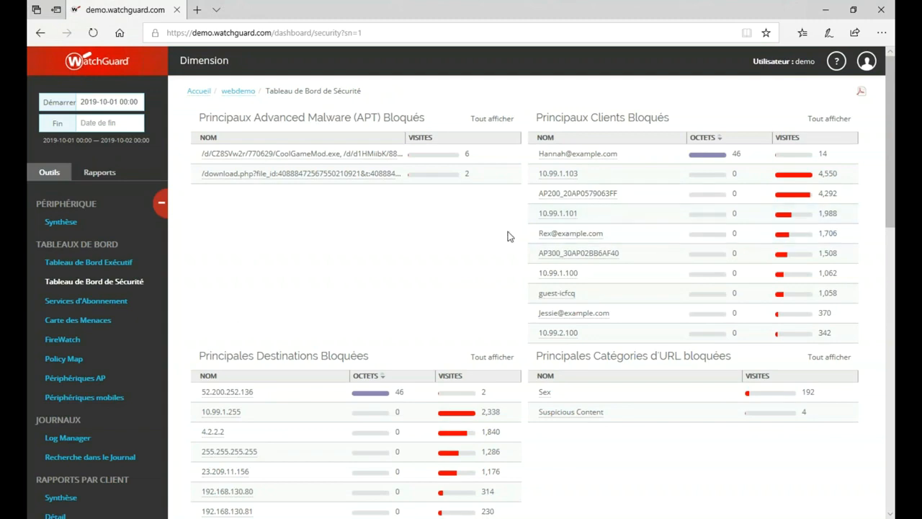
- Filter the security dashboard on the blocked application category Games, then view Subscription Services
{"action": "scroll", "coordinate": [507, 245], "scroll_direction": "down", "scroll_amount": 4}
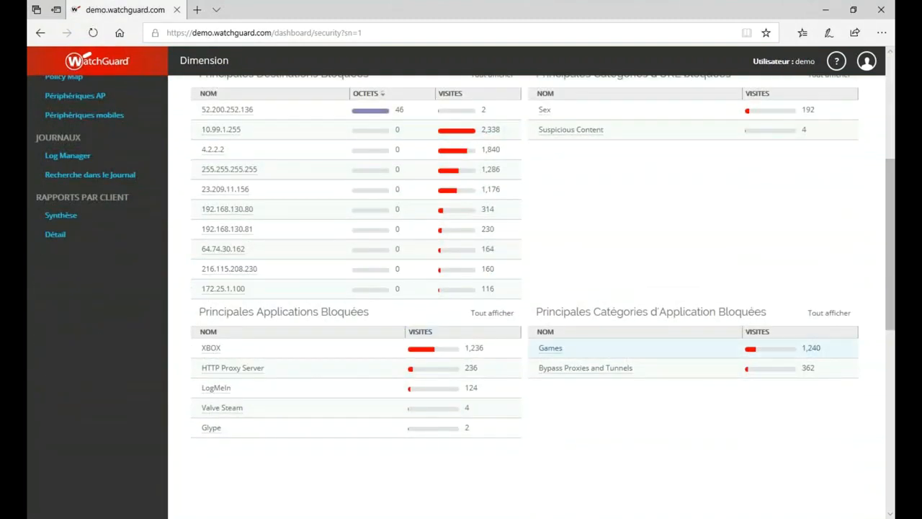
{"action": "left_click", "coordinate": [554, 350]}
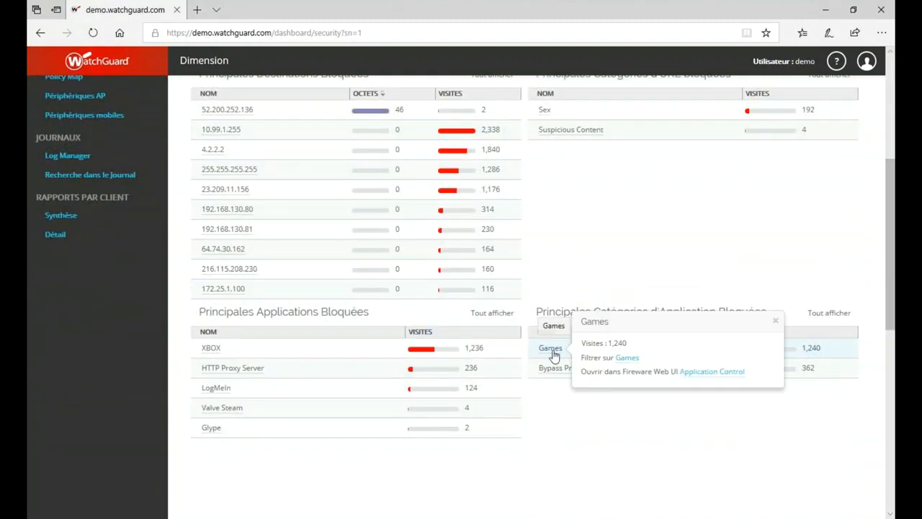
{"action": "left_click", "coordinate": [624, 354]}
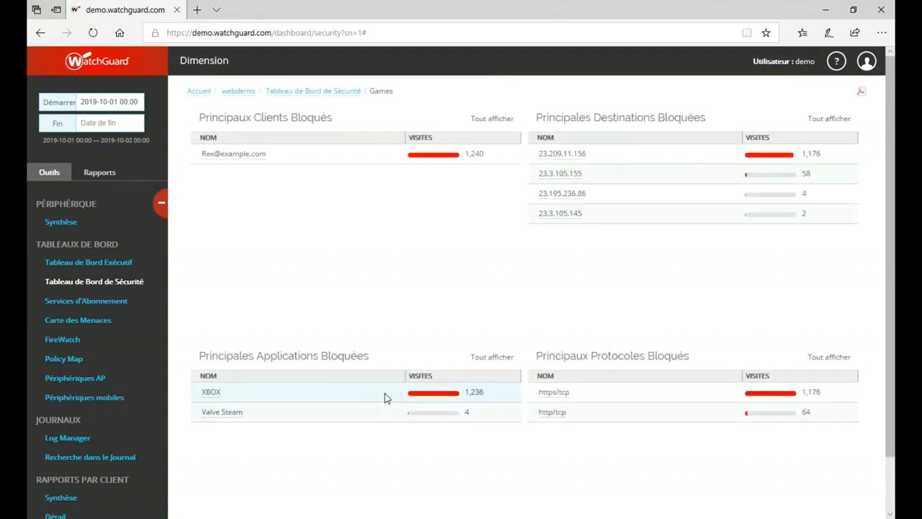
{"action": "left_click", "coordinate": [73, 301]}
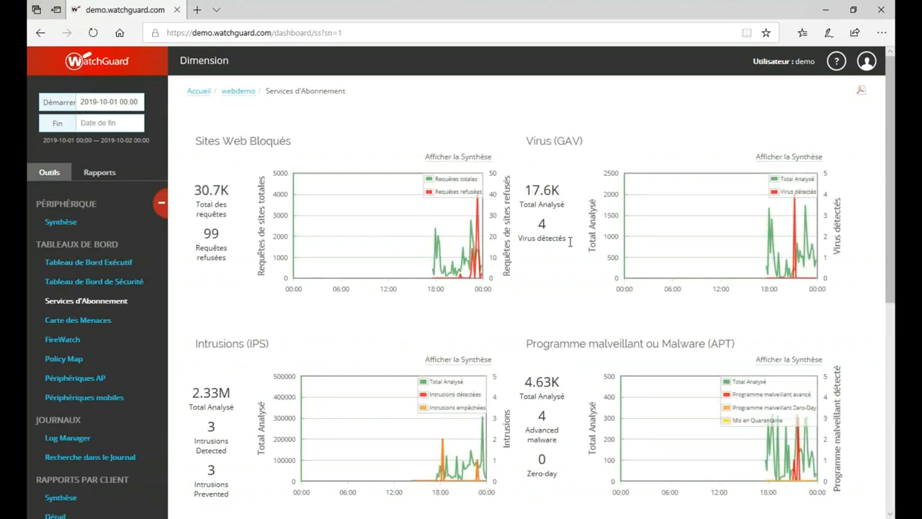
- Show the threat map for all traffic (Tout le Trafic) instead of blocked packets
{"action": "scroll", "coordinate": [759, 424], "scroll_direction": "down", "scroll_amount": 3}
{"action": "scroll", "coordinate": [757, 422], "scroll_direction": "up", "scroll_amount": 3}
{"action": "left_click", "coordinate": [84, 320]}
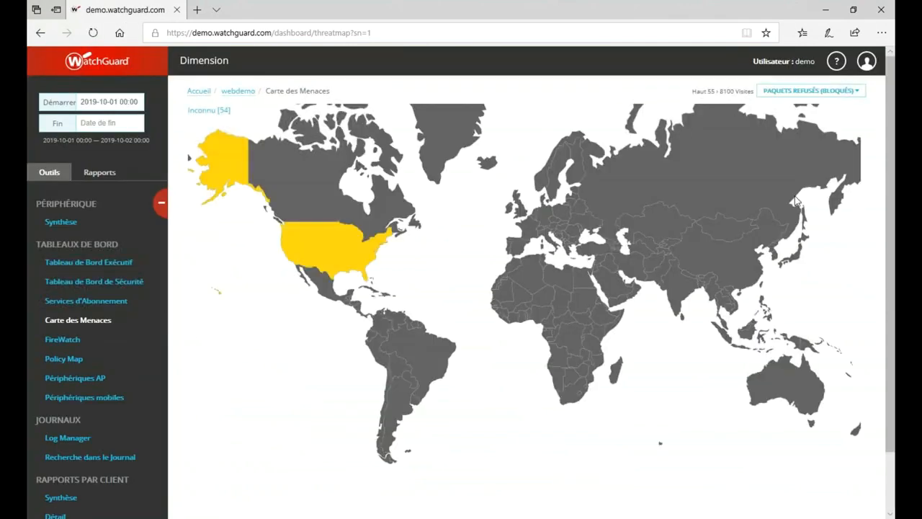
{"action": "left_click", "coordinate": [803, 91]}
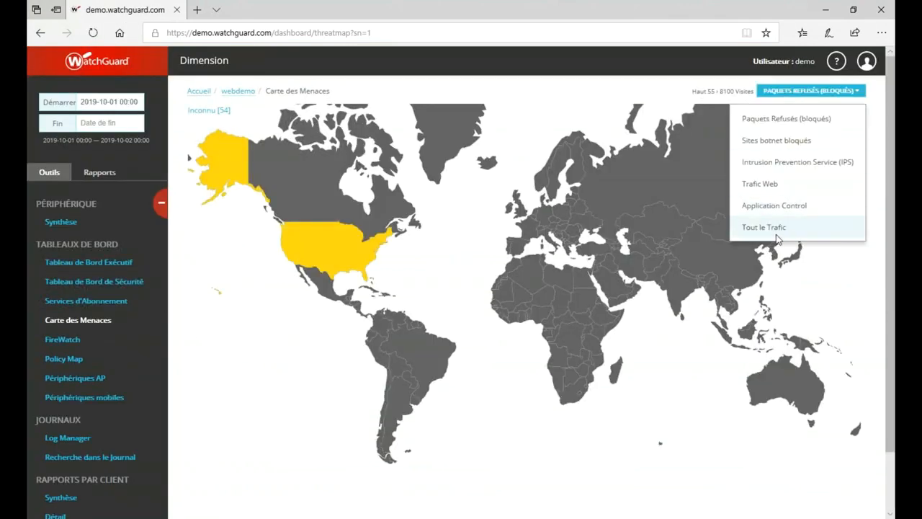
{"action": "left_click", "coordinate": [780, 232]}
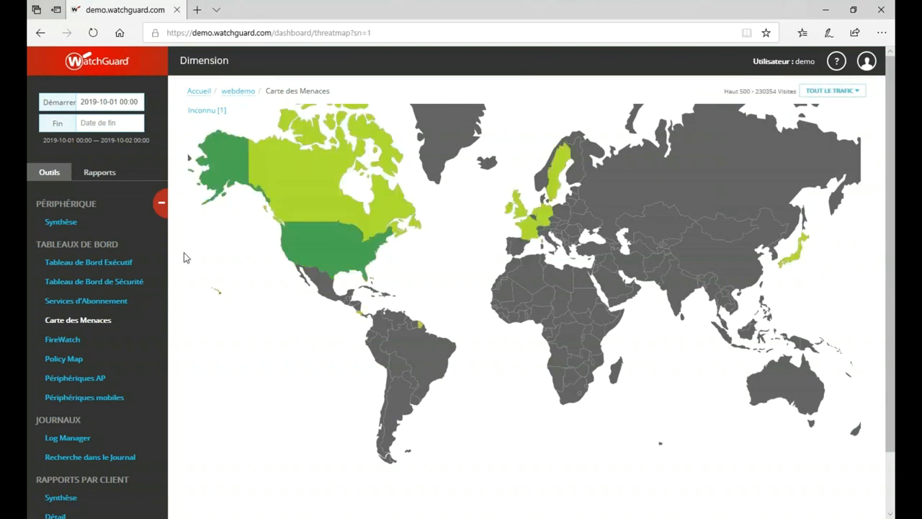
- Check the United Kingdom's connection details on the map, then go to FireWatch
{"action": "left_click", "coordinate": [522, 212]}
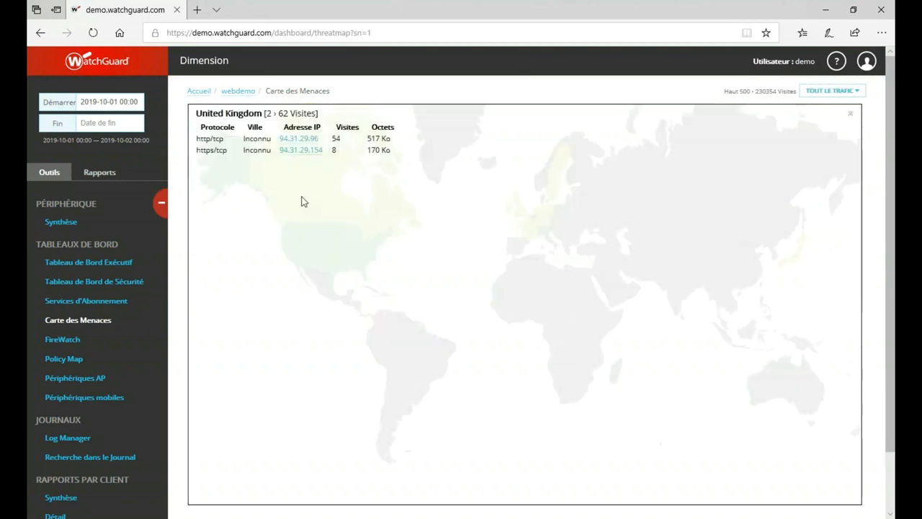
{"action": "left_click", "coordinate": [849, 117]}
{"action": "left_click", "coordinate": [70, 342]}
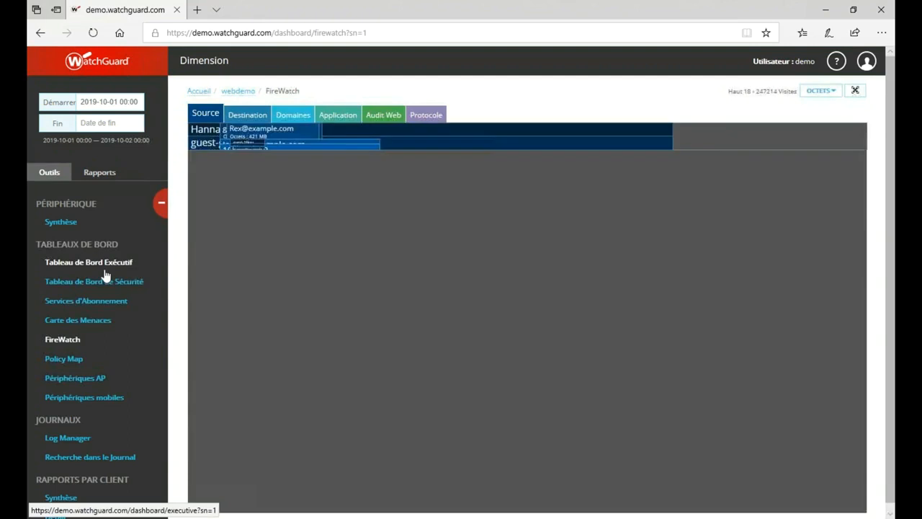
- Inspect the largest source box in the FireWatch treemap, then view the Policy Map
{"action": "left_click", "coordinate": [424, 224]}
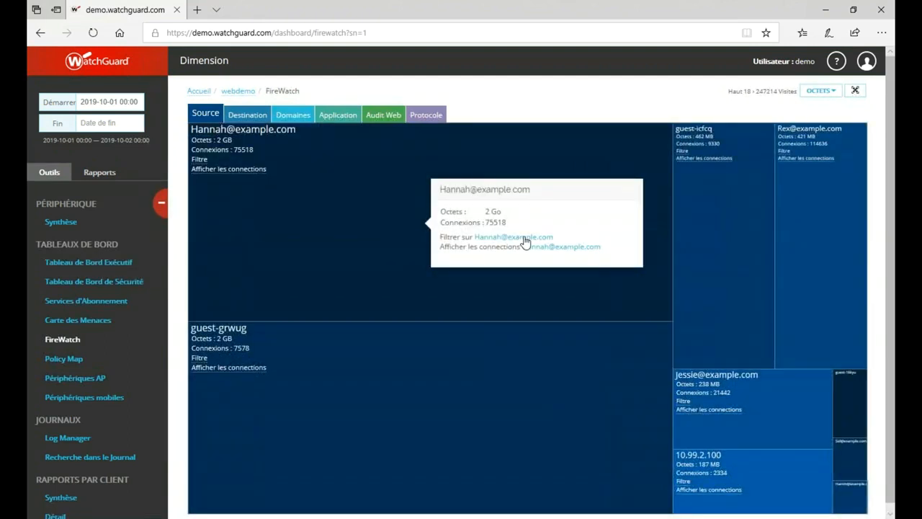
{"action": "left_click", "coordinate": [655, 109]}
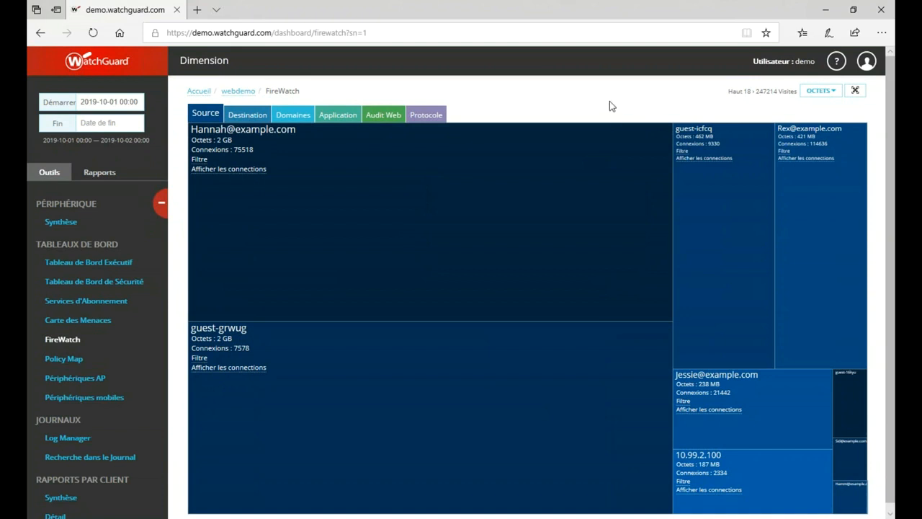
{"action": "left_click", "coordinate": [76, 358]}
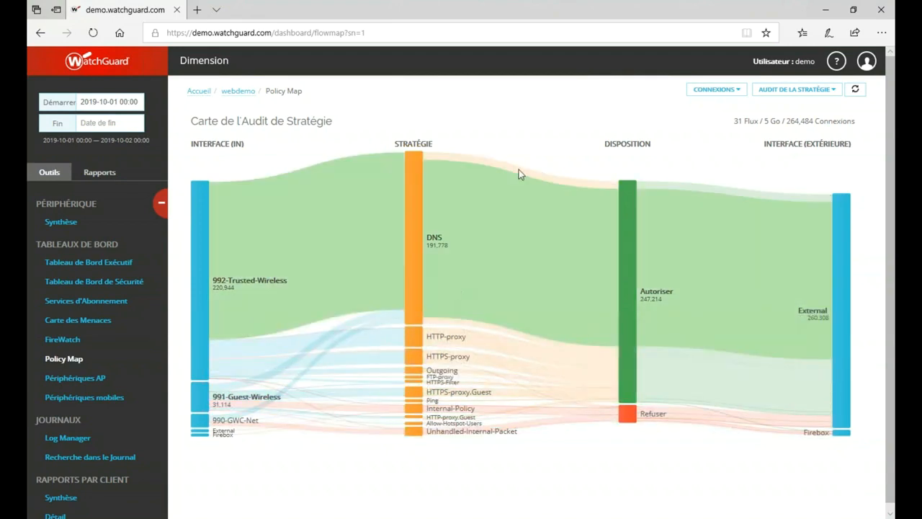
- Filter the Policy Map on 991-Guest-Wireless and measure flows in bytes (Octets)
{"action": "mouse_move", "coordinate": [624, 323]}
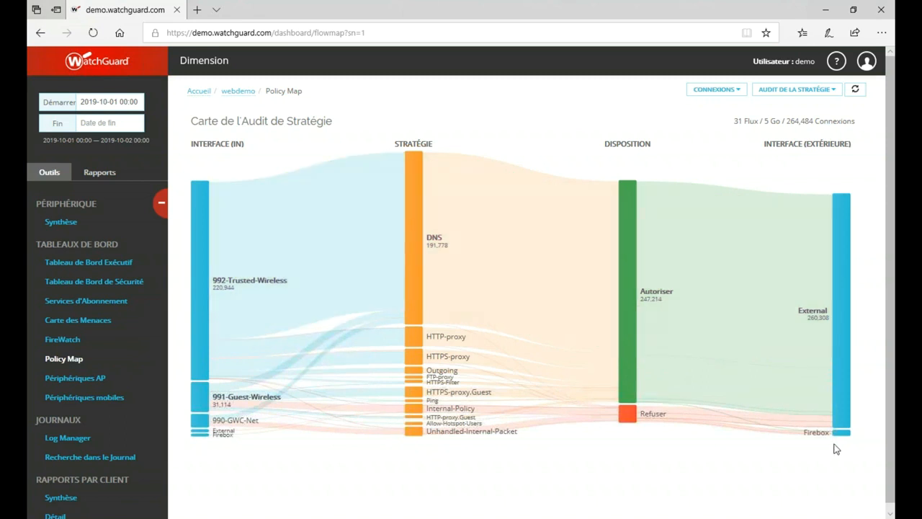
{"action": "left_click", "coordinate": [204, 398]}
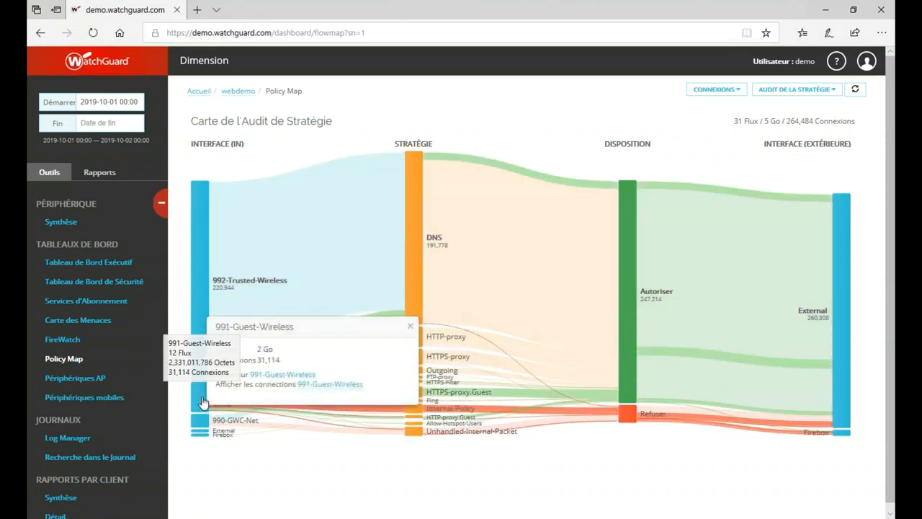
{"action": "left_click", "coordinate": [268, 374]}
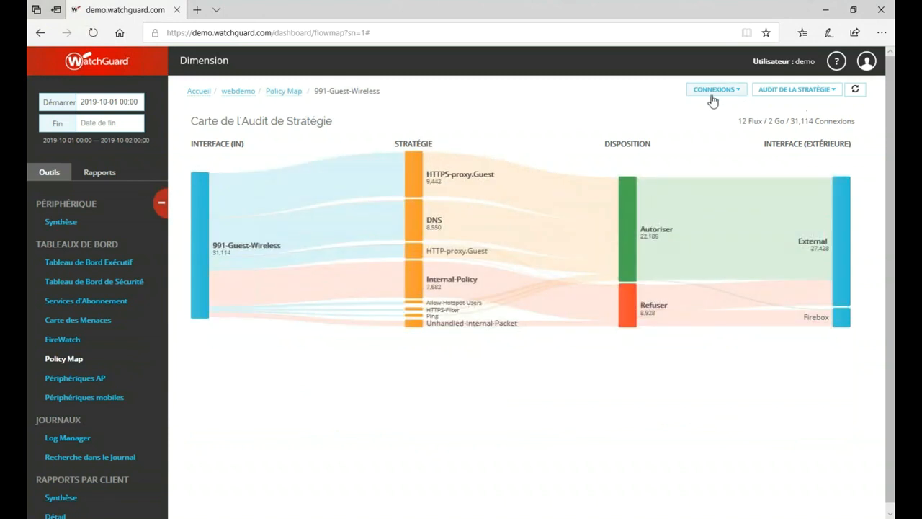
{"action": "left_click", "coordinate": [723, 96]}
{"action": "left_click", "coordinate": [711, 117]}
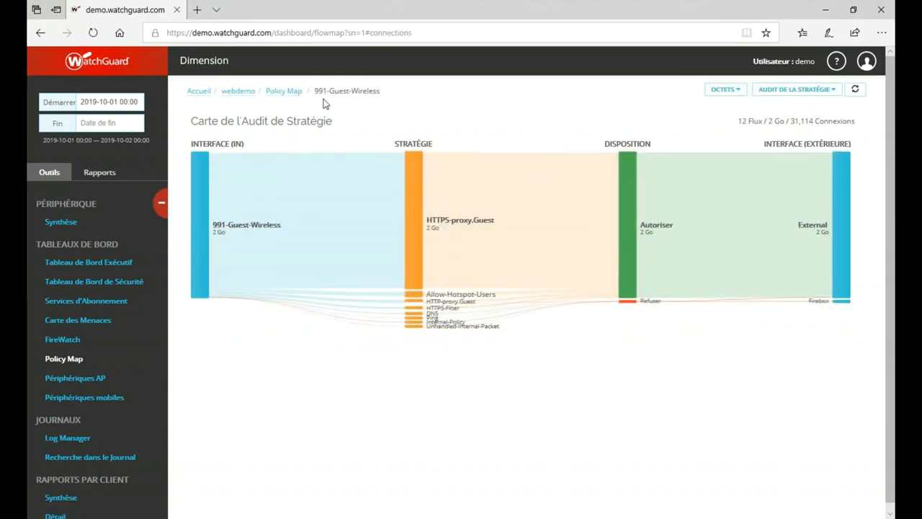
- Return to the unfiltered Policy Map and switch it to the Application Control view
{"action": "left_click", "coordinate": [281, 99]}
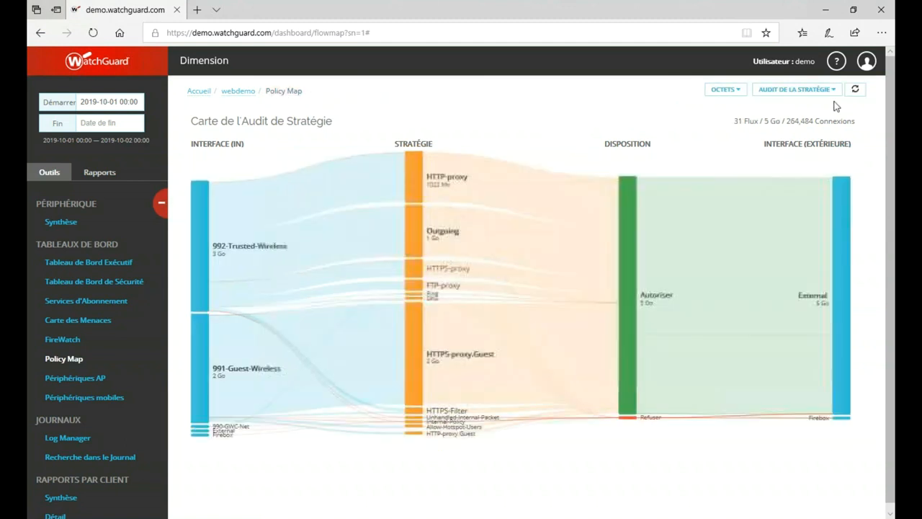
{"action": "left_click", "coordinate": [805, 92]}
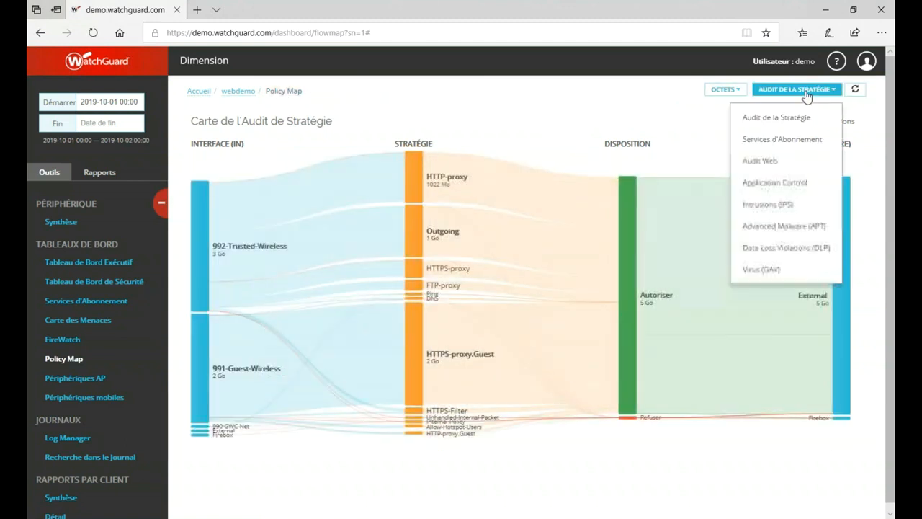
{"action": "left_click", "coordinate": [791, 188]}
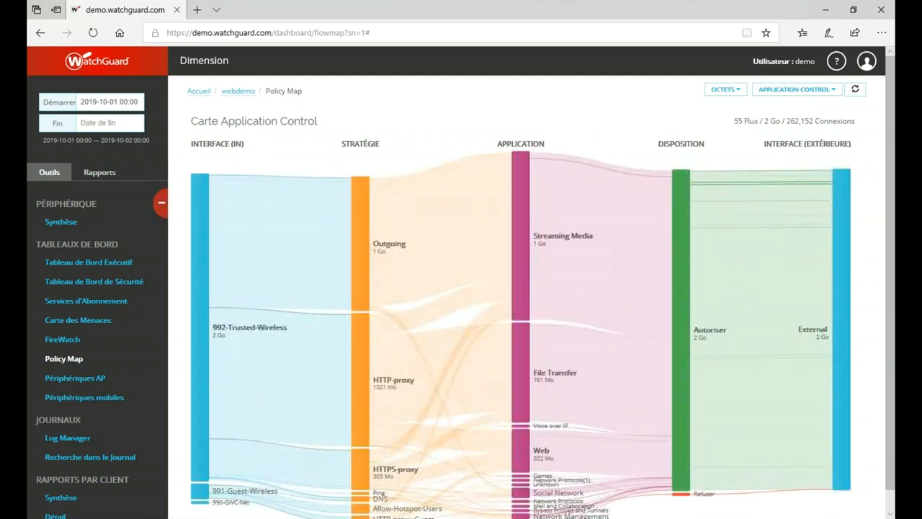
{"action": "scroll", "coordinate": [702, 199], "scroll_direction": "down", "scroll_amount": 1}
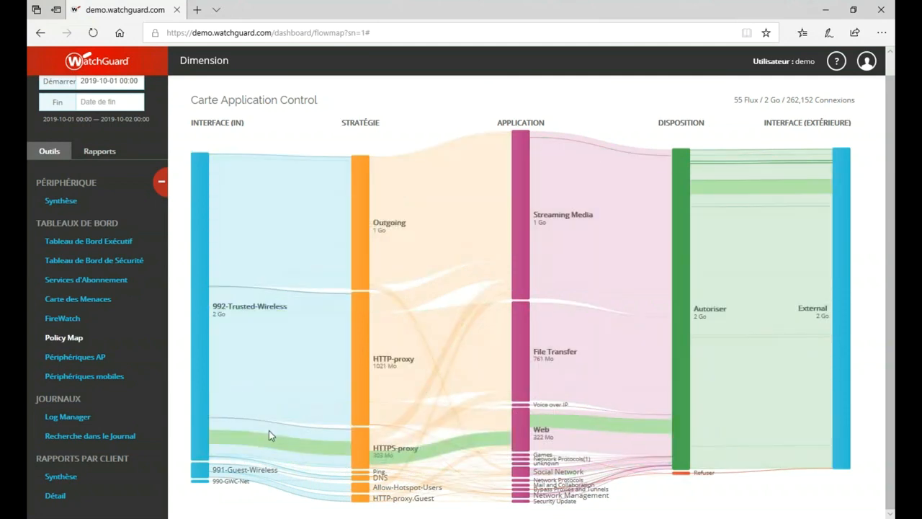
- Search all log types (TOUT) for the user-name keyword, returning 338 matching records
{"action": "left_click", "coordinate": [83, 436]}
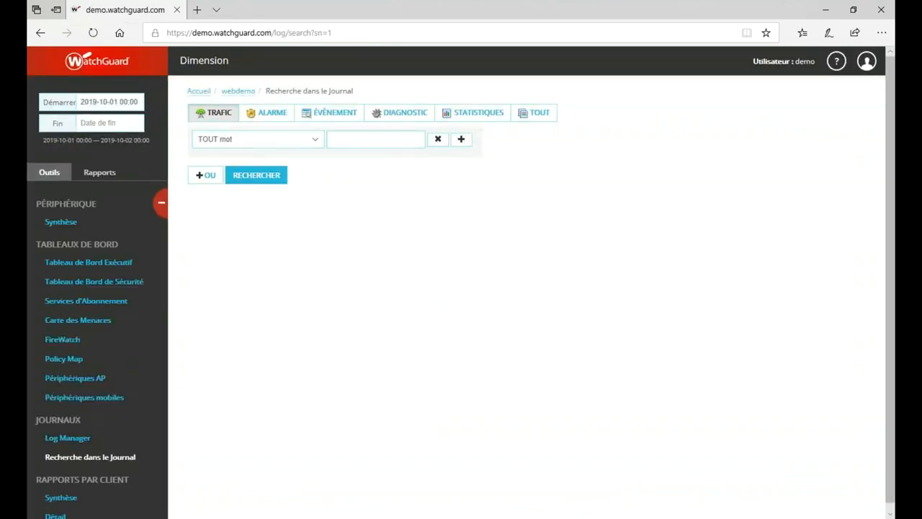
{"action": "left_click", "coordinate": [461, 139]}
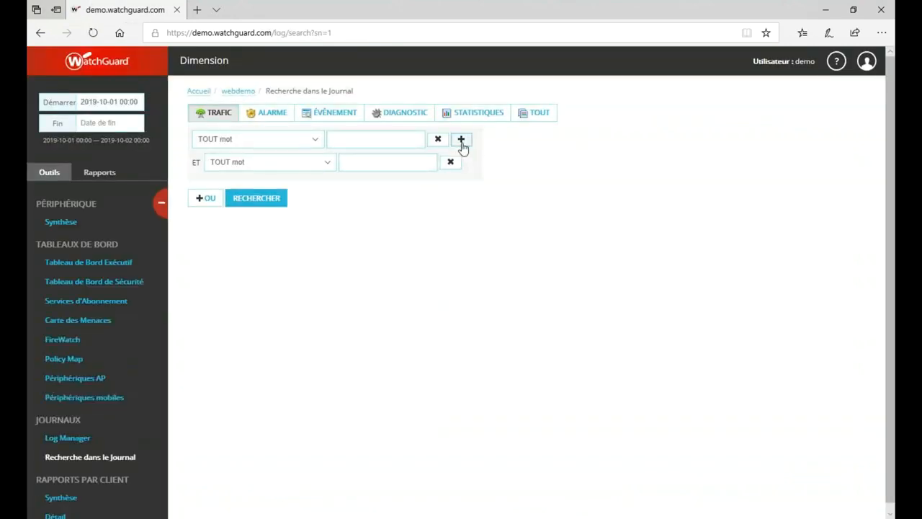
{"action": "left_click", "coordinate": [461, 139]}
{"action": "left_click", "coordinate": [461, 139]}
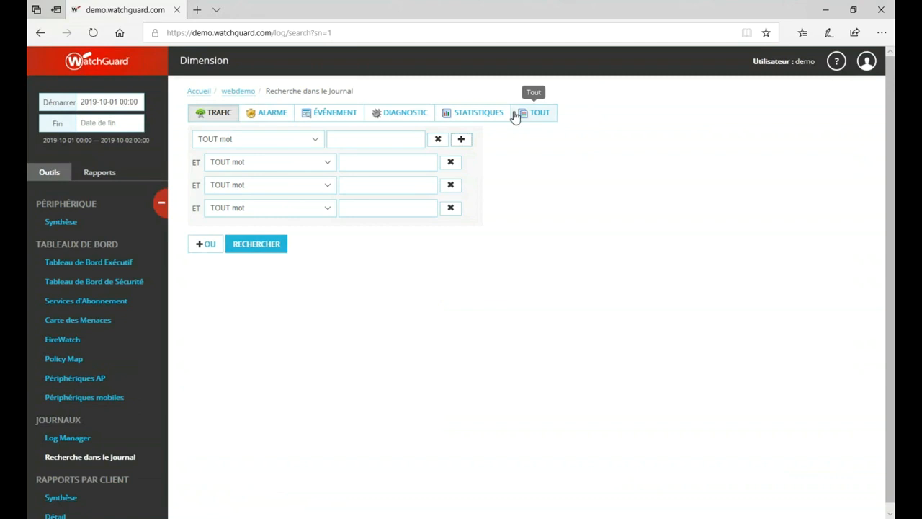
{"action": "left_click", "coordinate": [542, 112]}
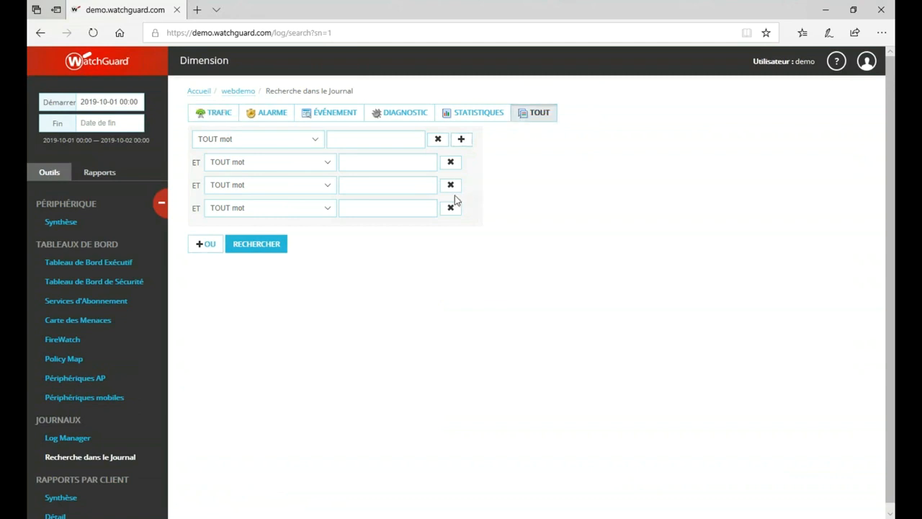
{"action": "left_click", "coordinate": [390, 135]}
{"action": "left_click", "coordinate": [240, 244]}
{"action": "left_click", "coordinate": [249, 246]}
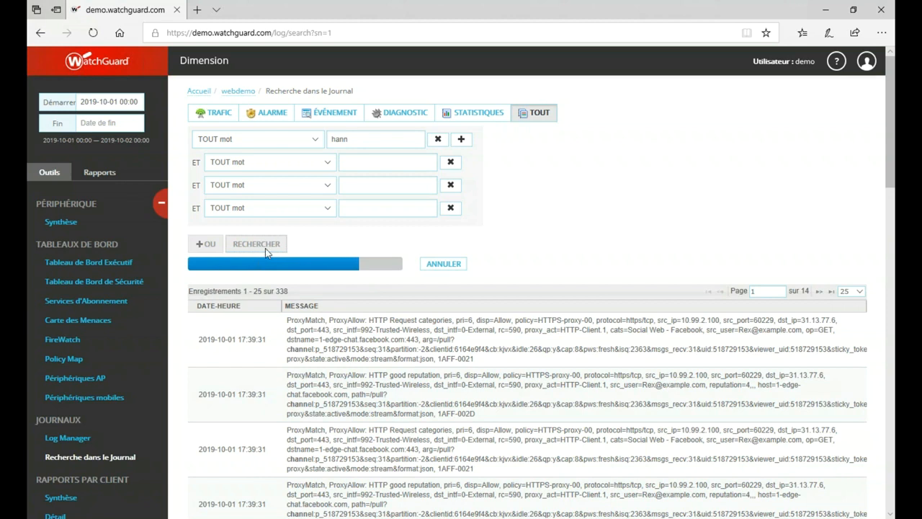
{"action": "left_click", "coordinate": [101, 173]}
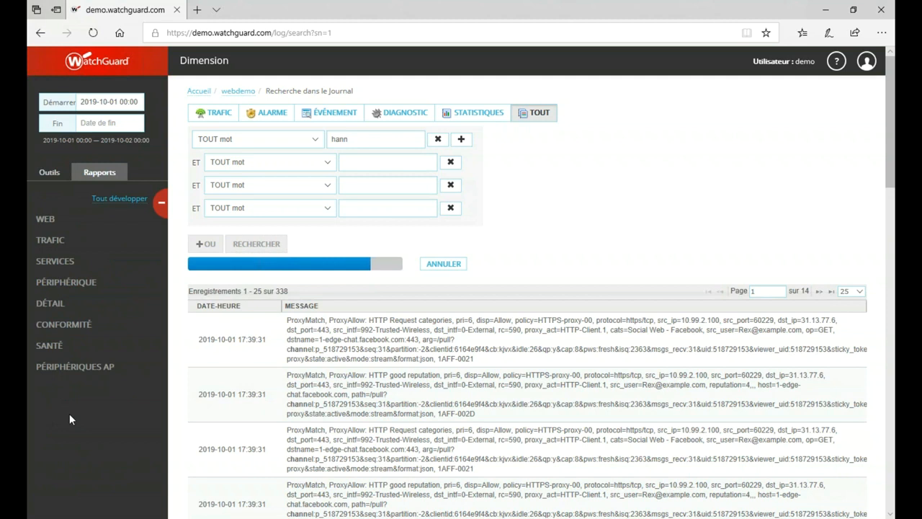
{"action": "left_click", "coordinate": [52, 172]}
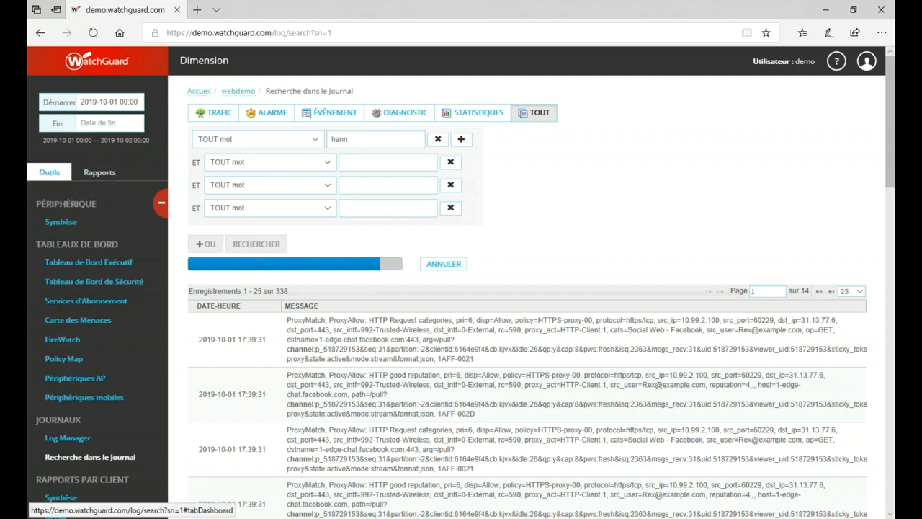